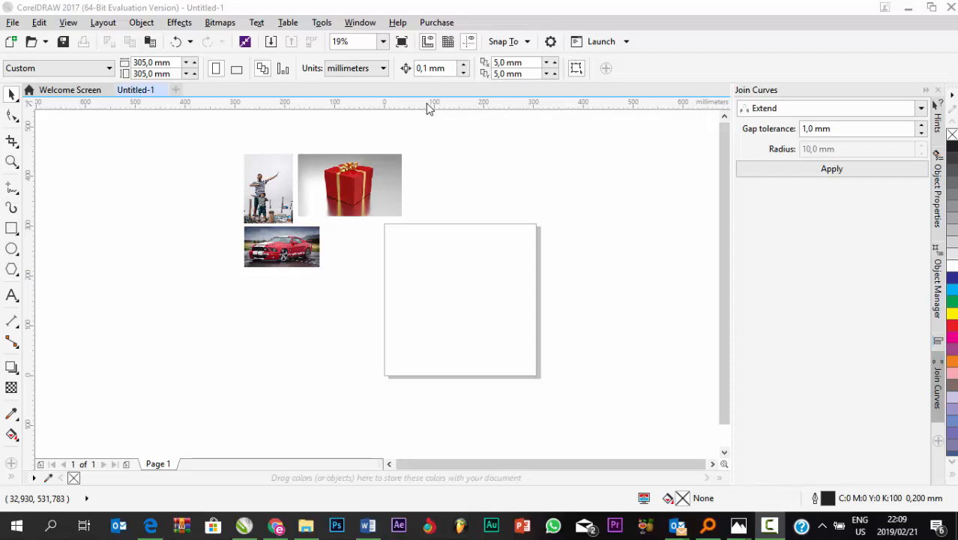
- Move the gift box photo onto the blank page and deselect it
drag(379, 182, 492, 249)
click(564, 231)
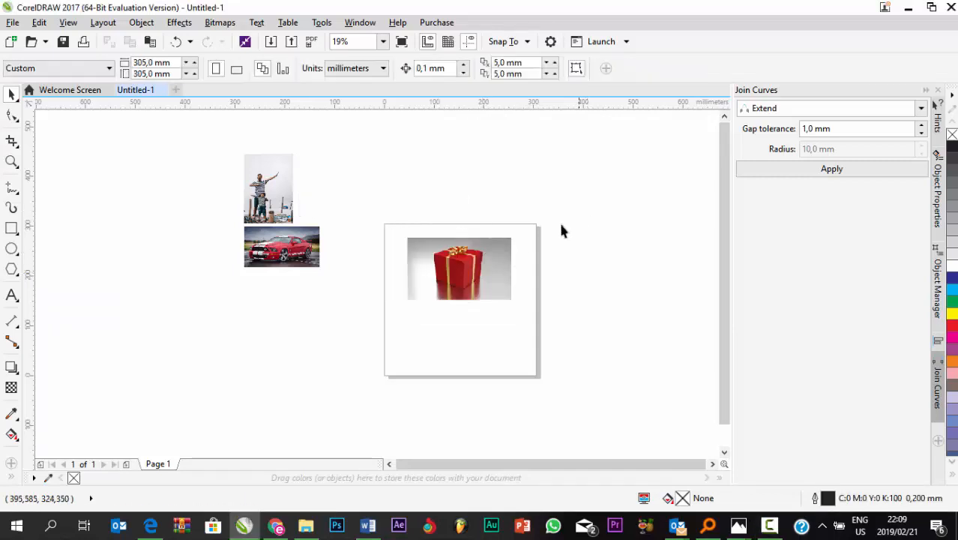
- With the Shape tool, add a node on the gift photo's bottom edge and move it to the box's front bottom corner
scroll(474, 282, up, 3)
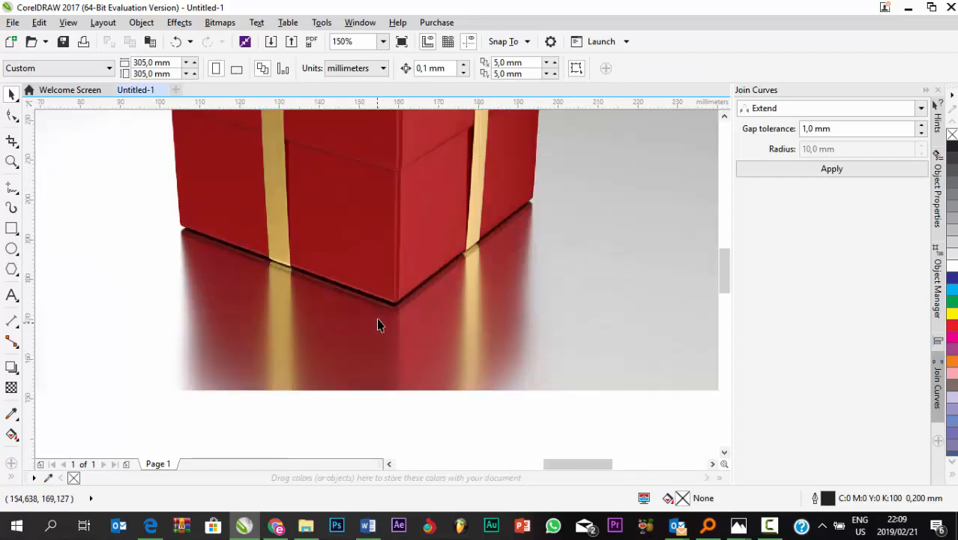
scroll(439, 250, down, 1)
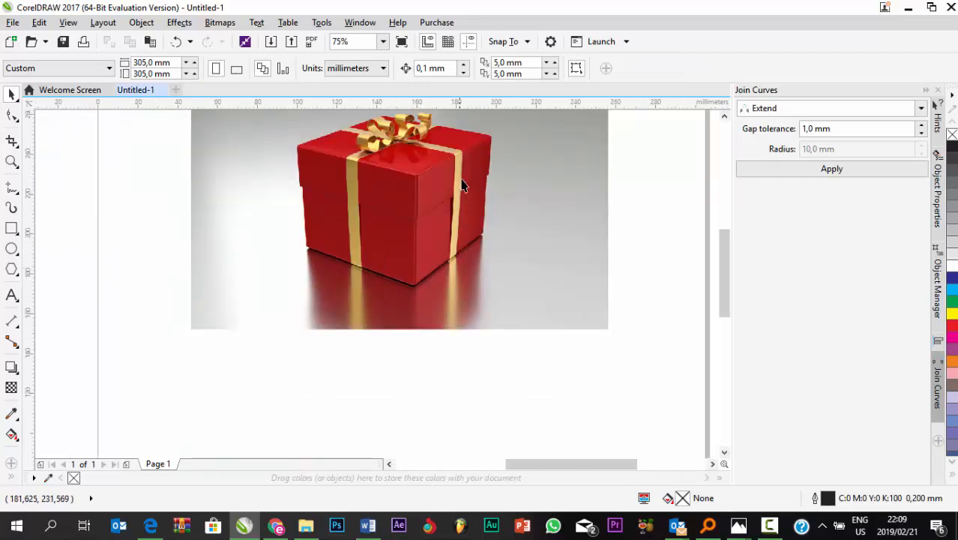
scroll(320, 255, up, 1)
scroll(305, 255, up, 1)
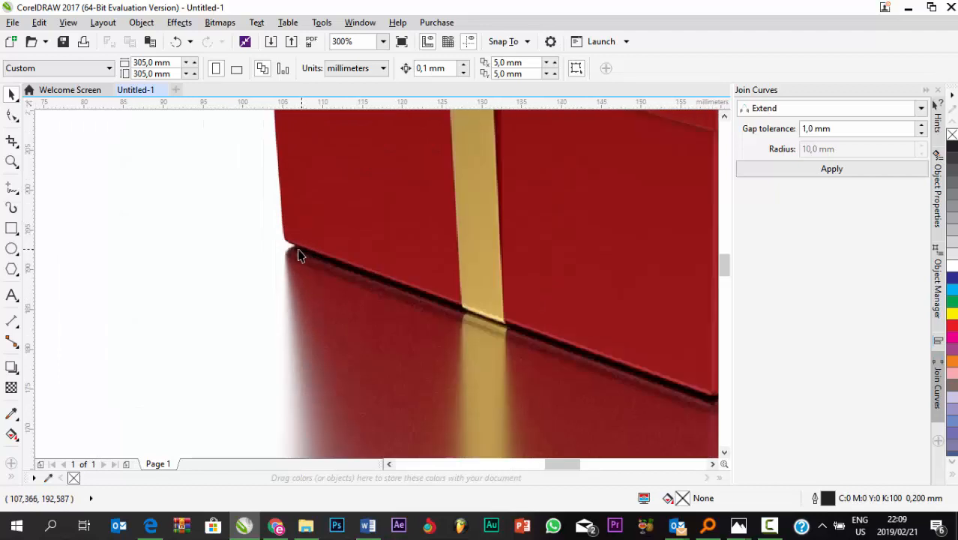
scroll(606, 350, down, 2)
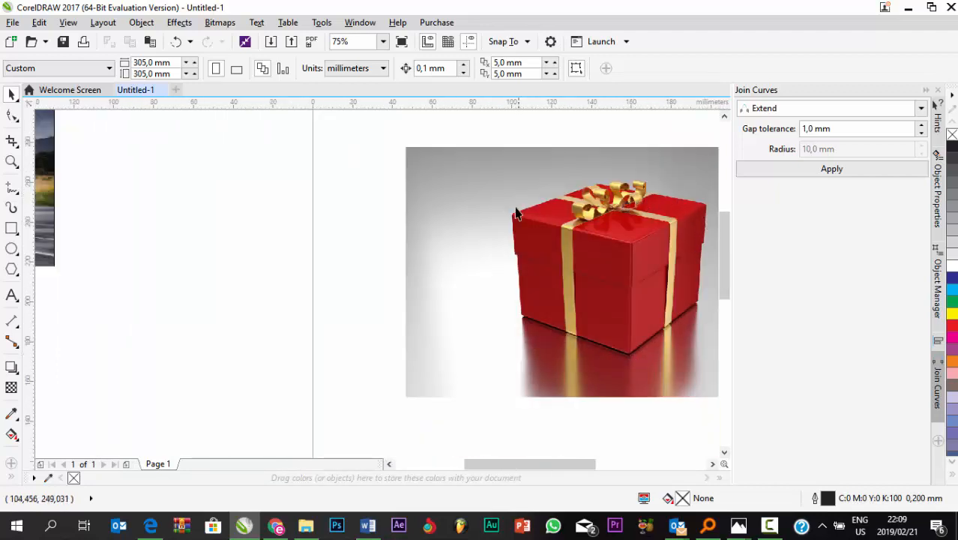
drag(614, 342, 487, 290)
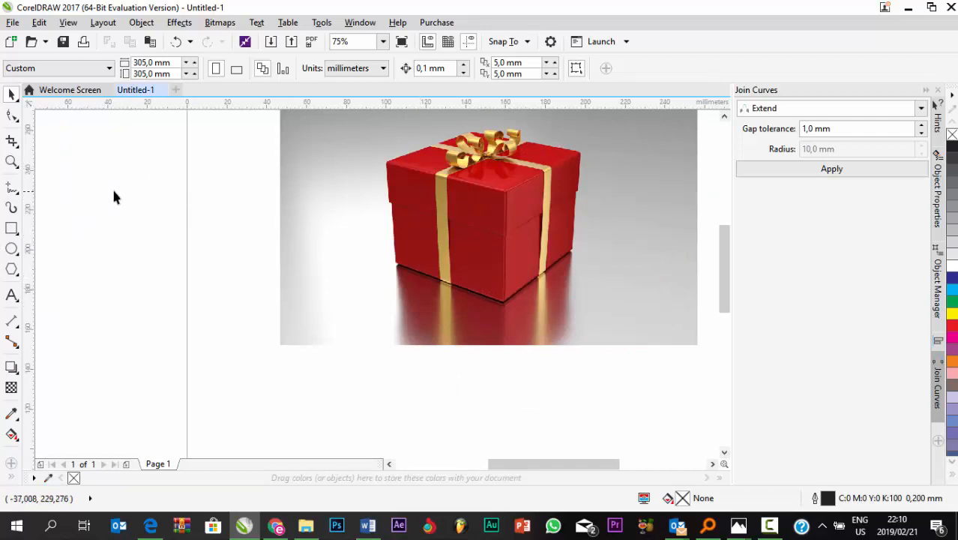
click(12, 116)
scroll(495, 338, up, 4)
click(473, 324)
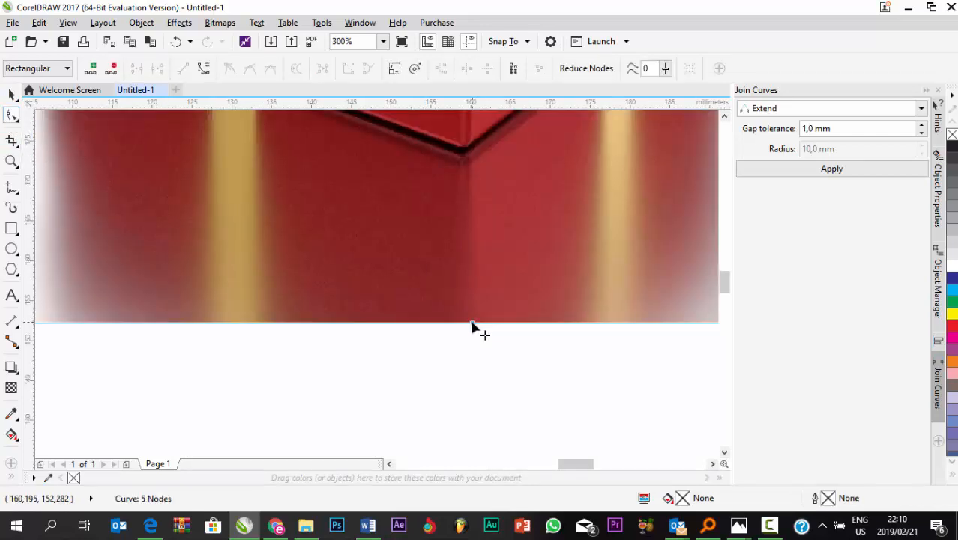
drag(473, 324, 456, 146)
scroll(467, 141, up, 5)
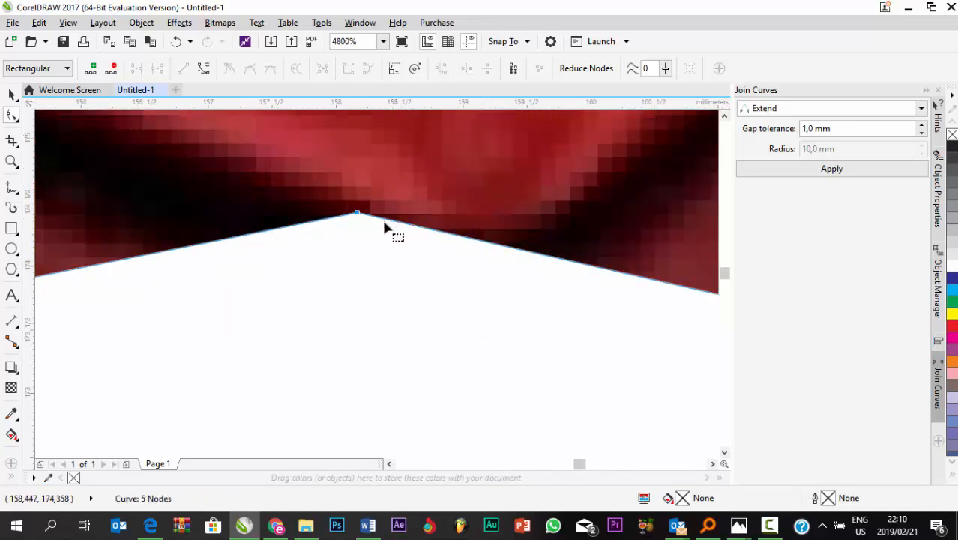
drag(331, 202, 356, 169)
scroll(428, 216, down, 6)
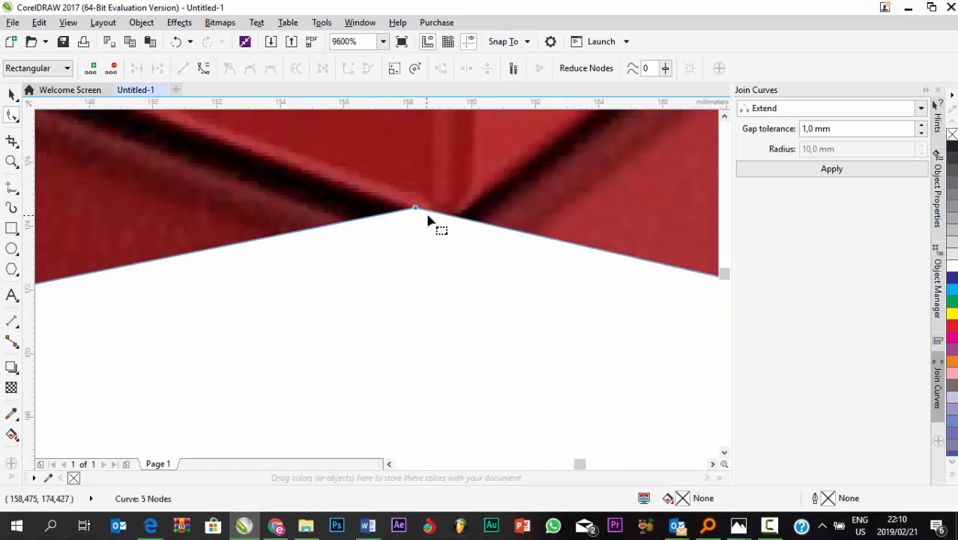
- Add a second node beside the front bottom corner and align it with the other side of the box's vertical edge
scroll(505, 250, up, 3)
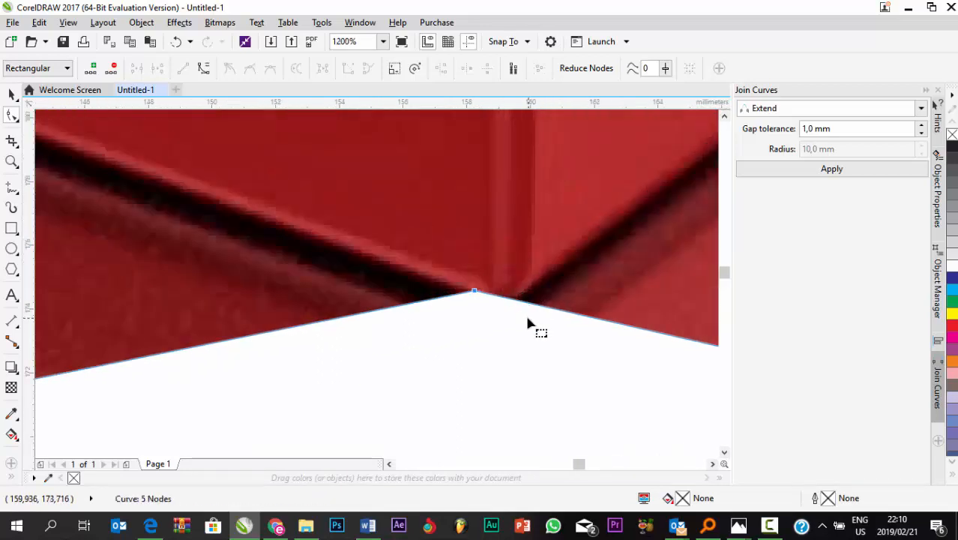
double_click(519, 306)
mouse_move(519, 306)
mouse_down()
mouse_move(491, 375)
mouse_move(525, 293)
mouse_up()
scroll(520, 371, down, 4)
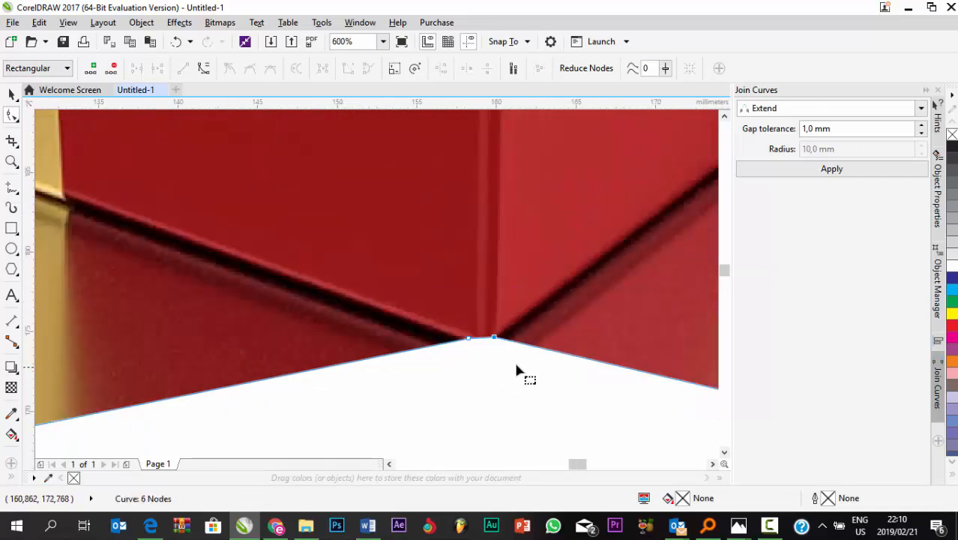
- Add a node on the outline to the right and move it to the box's lower right corner
double_click(550, 377)
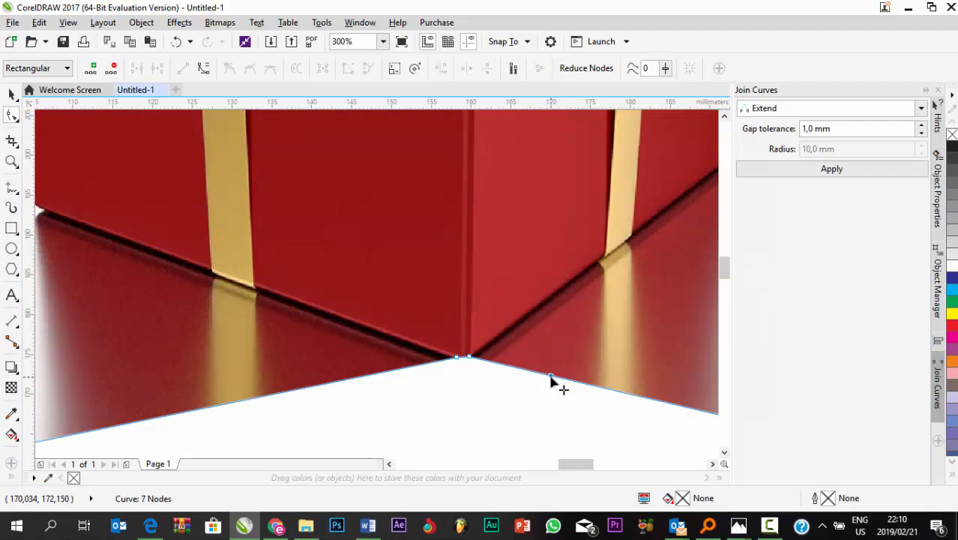
scroll(552, 379, down, 2)
drag(552, 380, 566, 213)
scroll(649, 272, up, 8)
scroll(605, 292, down, 4)
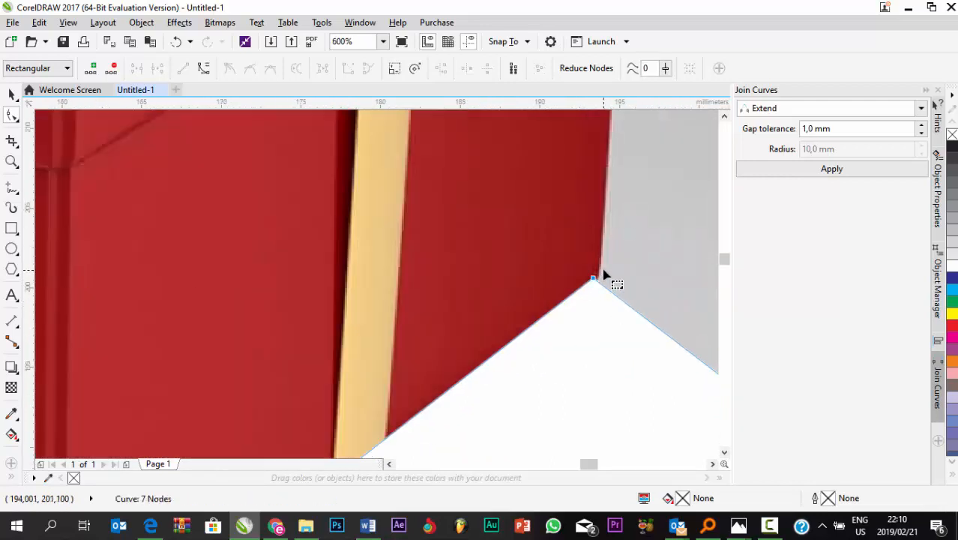
- Add another node beside the lower right corner and move it up onto the box's right side edge
scroll(605, 274, up, 6)
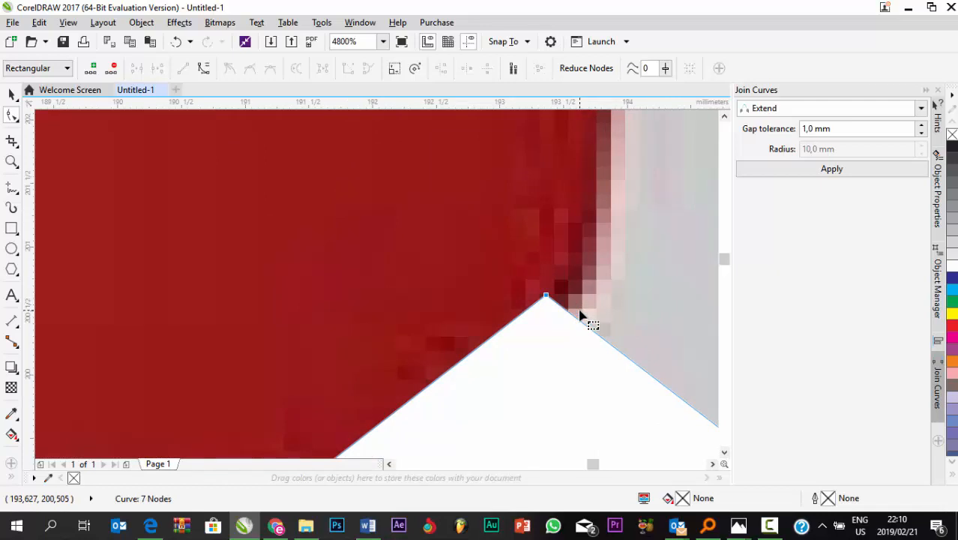
scroll(581, 315, down, 2)
scroll(581, 315, up, 2)
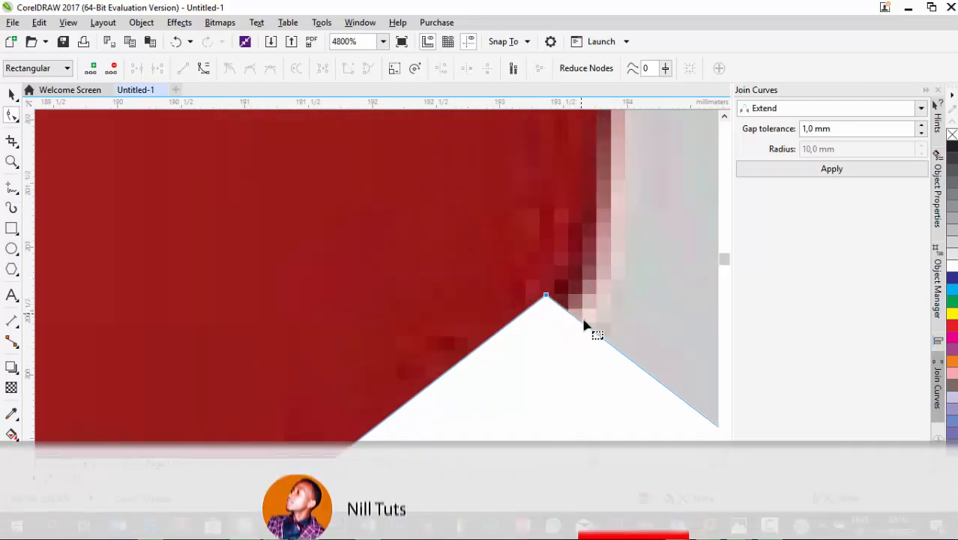
scroll(606, 342, down, 1)
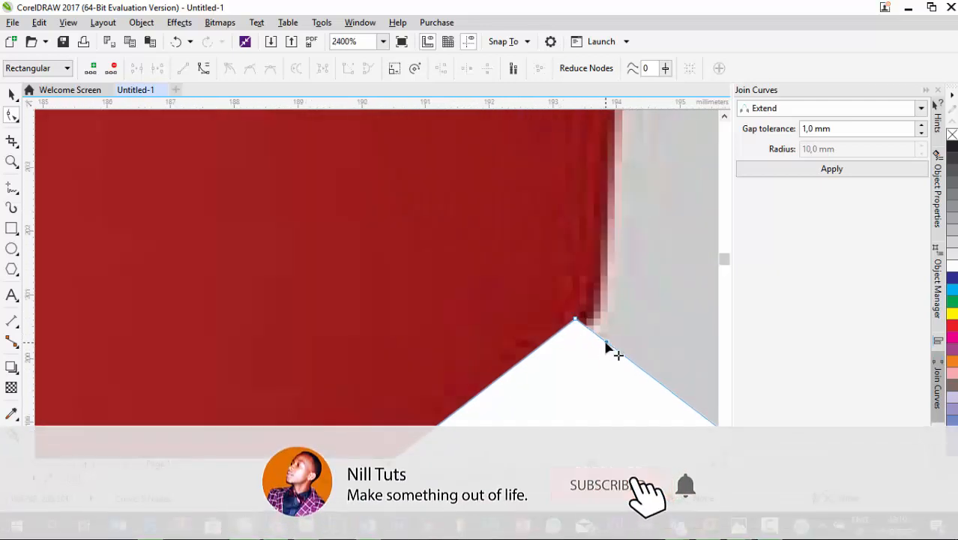
drag(605, 338, 604, 267)
- Add a node on the remaining slanted outline and move it up to where the box's right side meets the lid
scroll(609, 342, down, 3)
scroll(470, 269, down, 1)
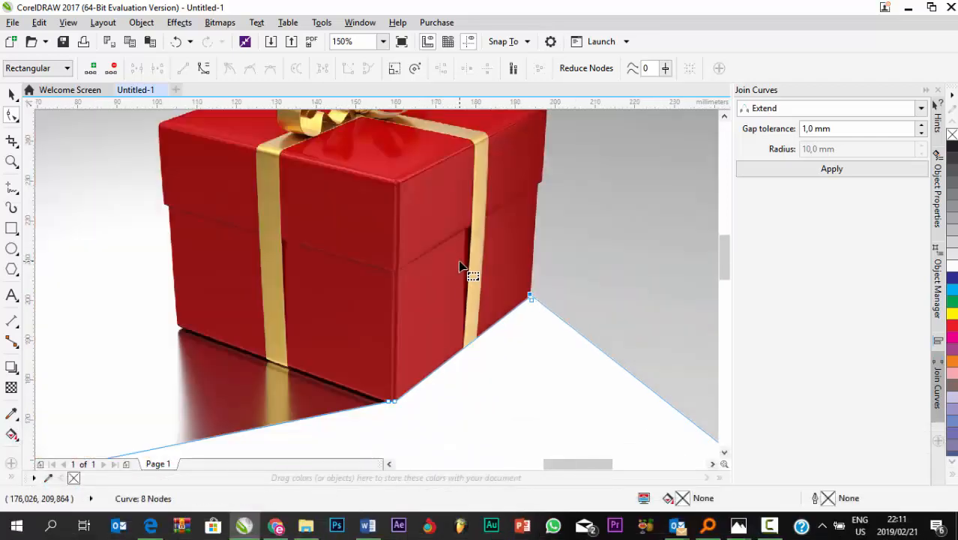
scroll(403, 416, up, 2)
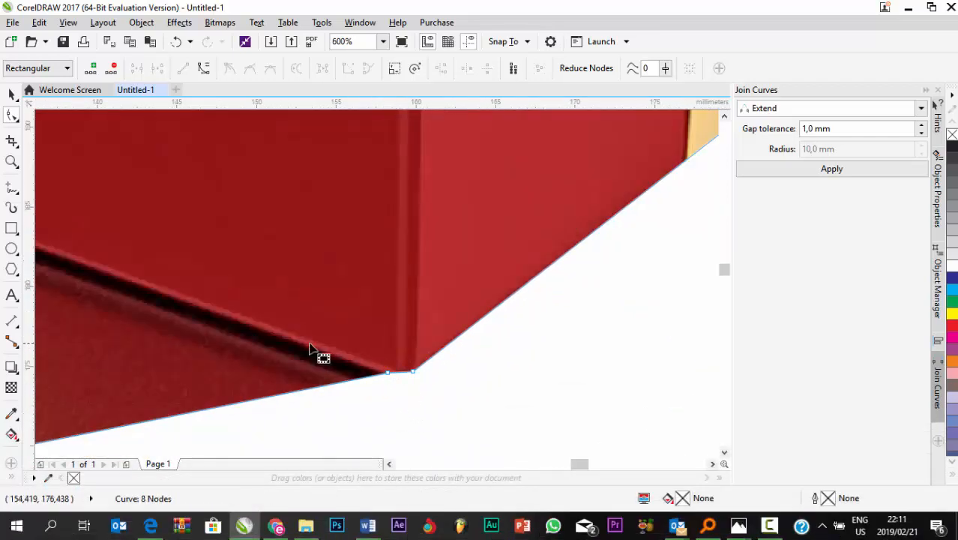
scroll(380, 342, down, 3)
scroll(383, 296, up, 1)
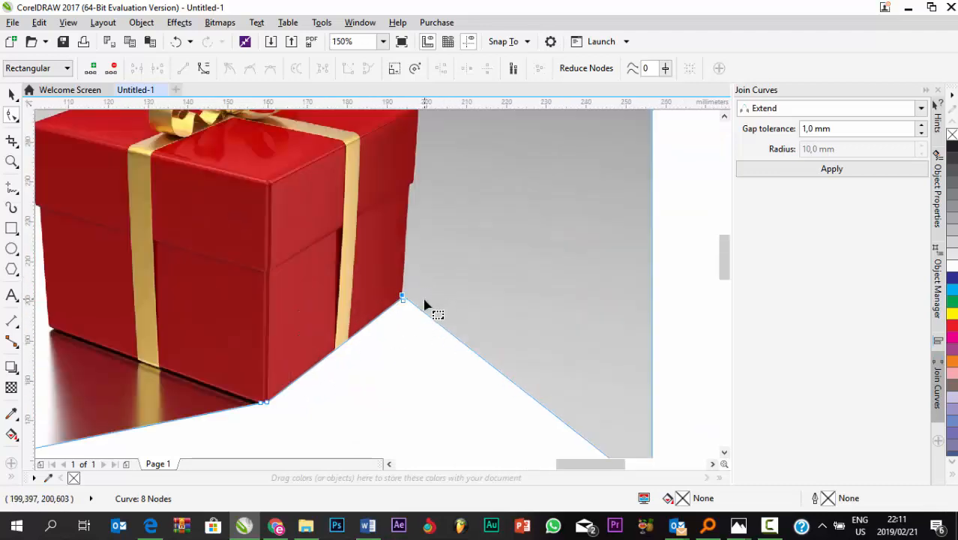
scroll(433, 297, up, 1)
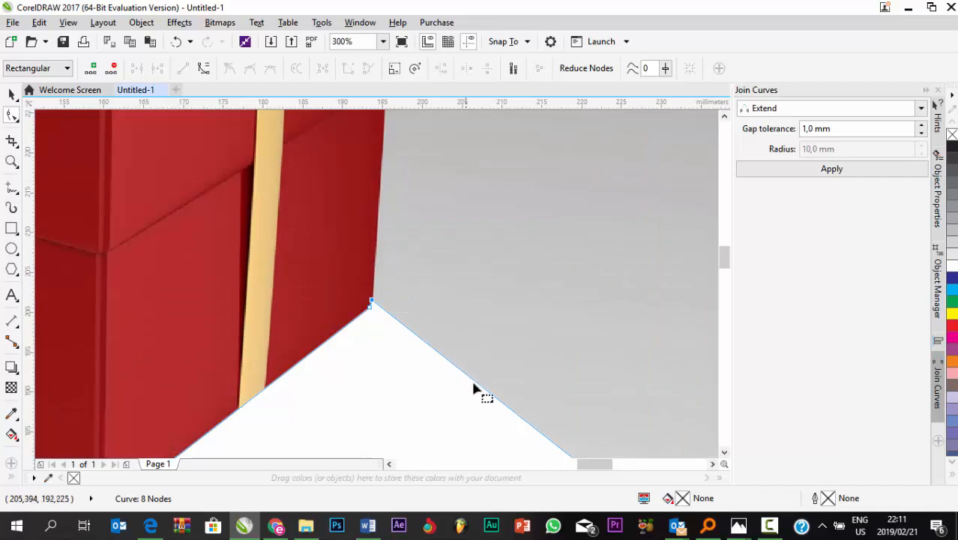
scroll(489, 390, down, 1)
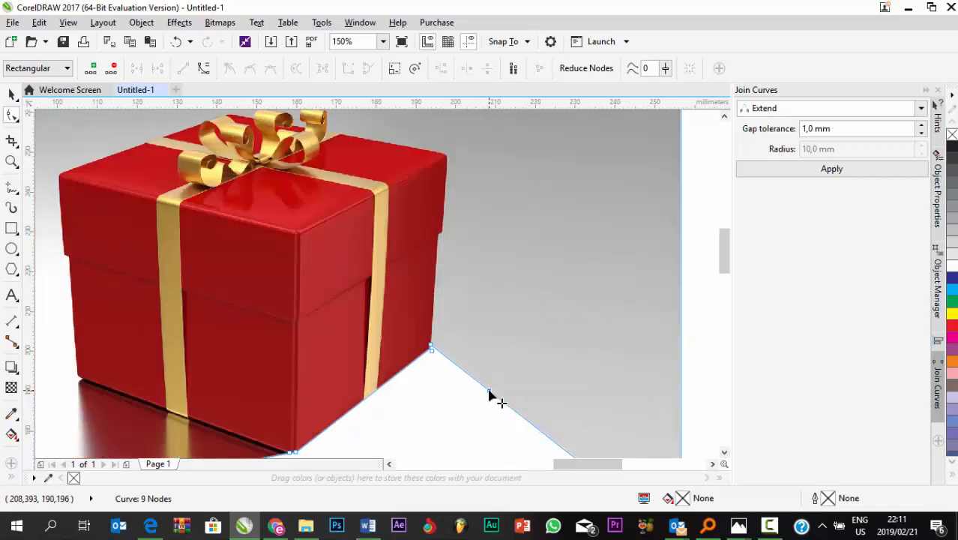
drag(489, 391, 422, 156)
scroll(442, 232, up, 1)
scroll(436, 258, up, 3)
scroll(477, 236, down, 3)
scroll(472, 233, up, 2)
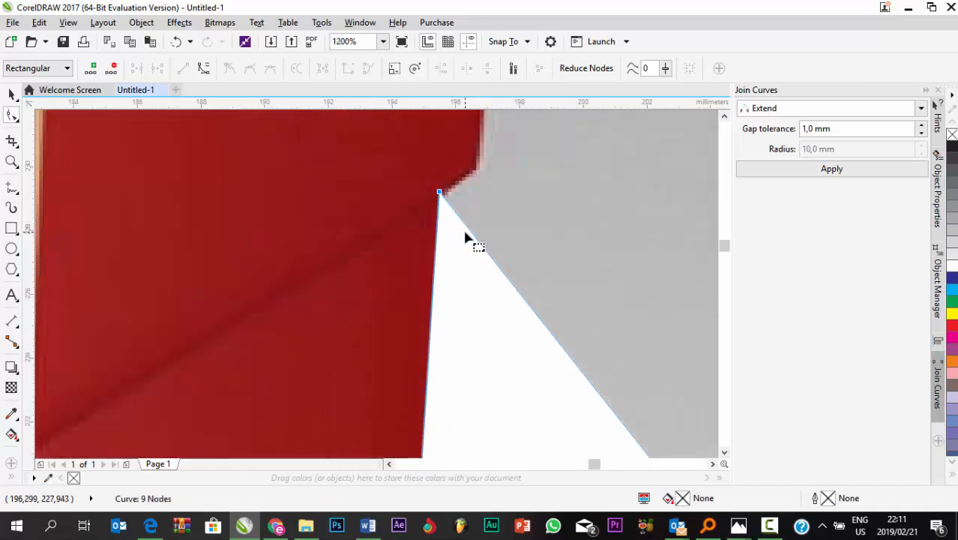
- Add a node next to the lid joint and move it to the lid's lower right corner
click(467, 234)
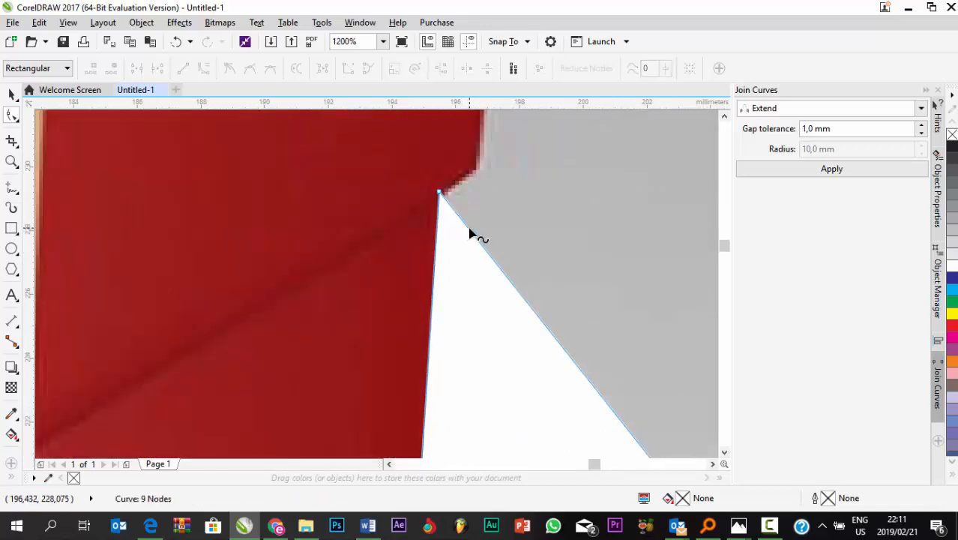
double_click(469, 235)
drag(469, 235, 480, 171)
scroll(489, 287, down, 2)
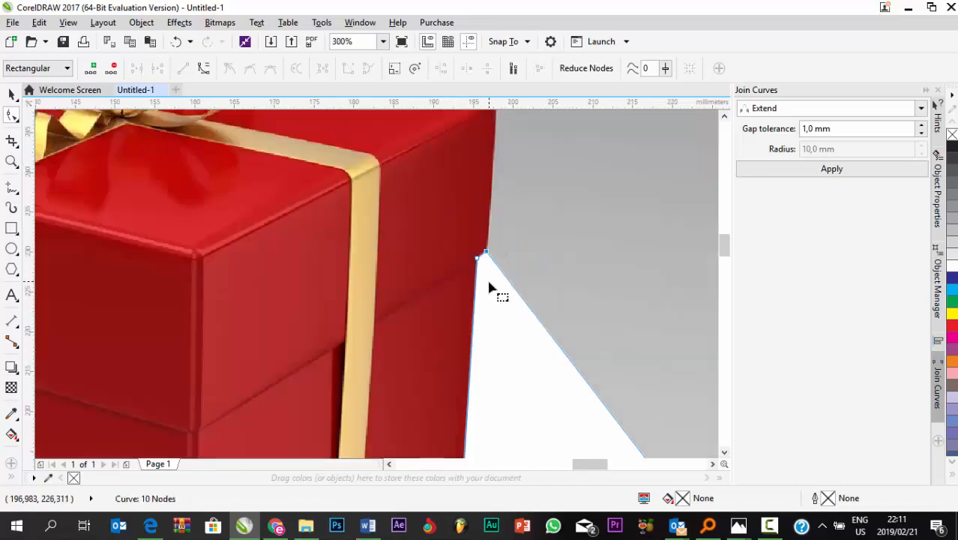
- Add one node below the lid's rounded upper right corner and another past it on the lid's back edge
double_click(527, 305)
scroll(525, 305, down, 2)
drag(525, 305, 475, 231)
scroll(522, 199, up, 2)
double_click(506, 286)
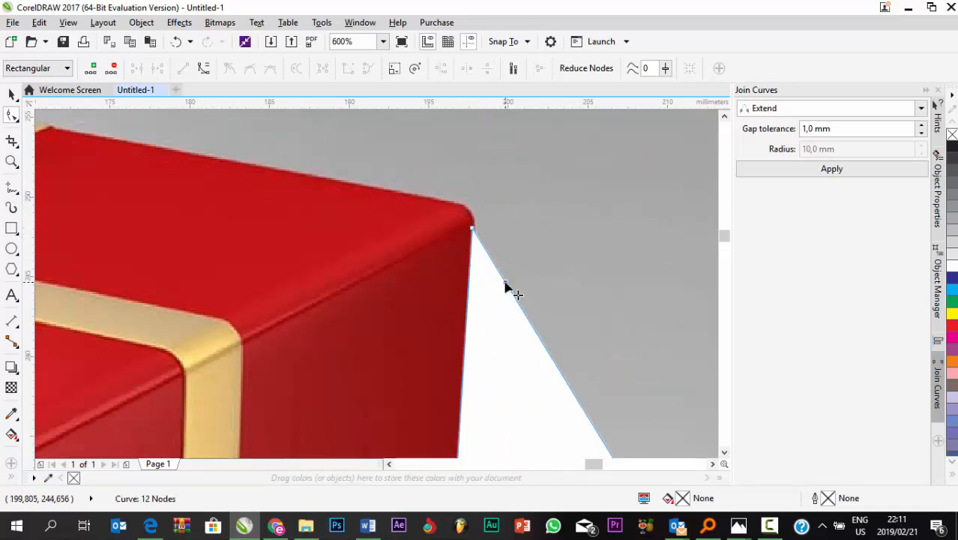
drag(506, 285, 441, 204)
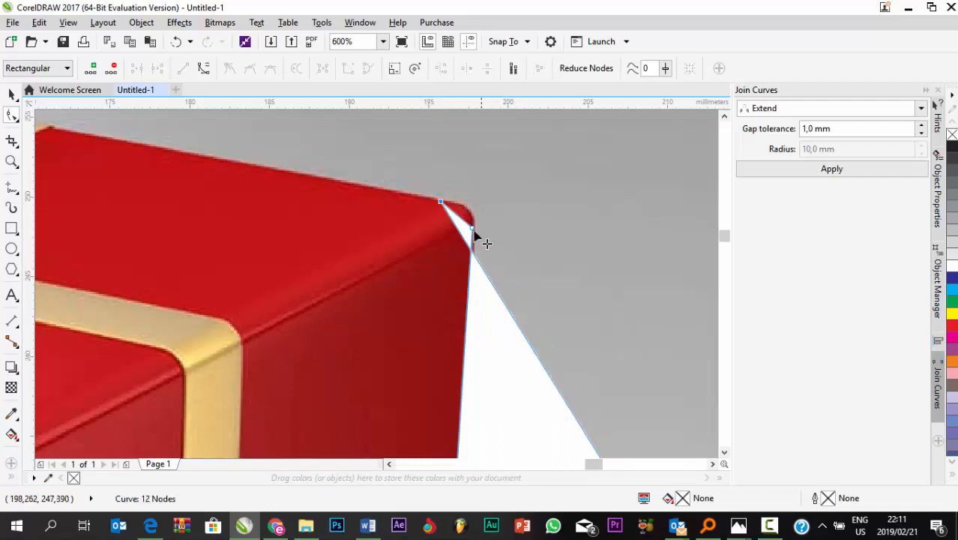
- Add a node and move it along the lid's back edge to the point where the gold ribbon begins
scroll(473, 234, up, 2)
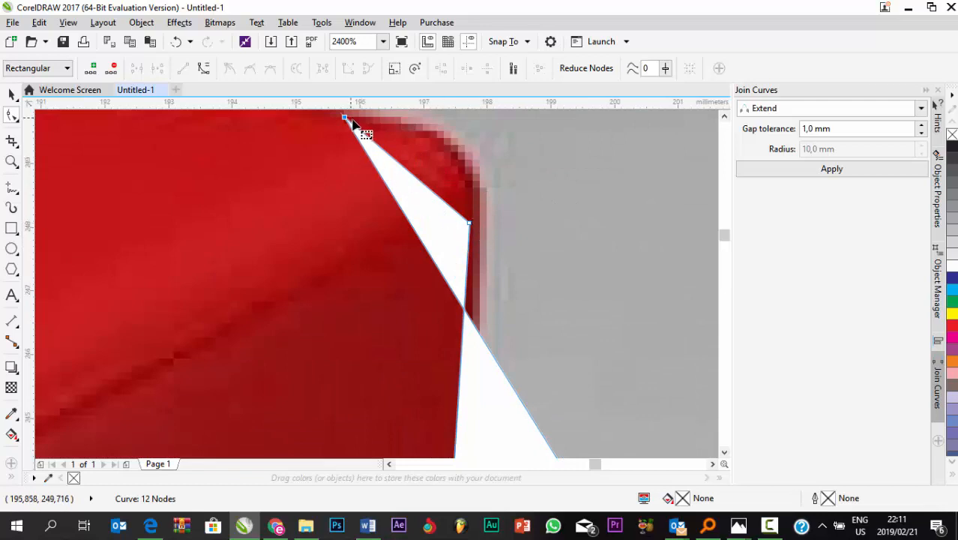
scroll(358, 132, down, 4)
scroll(390, 147, down, 2)
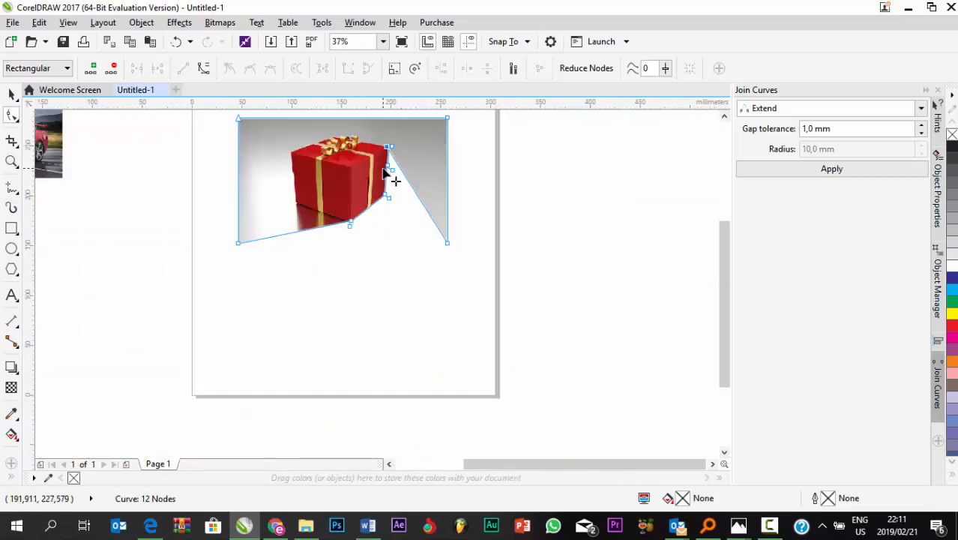
scroll(390, 149, up, 3)
scroll(446, 179, up, 3)
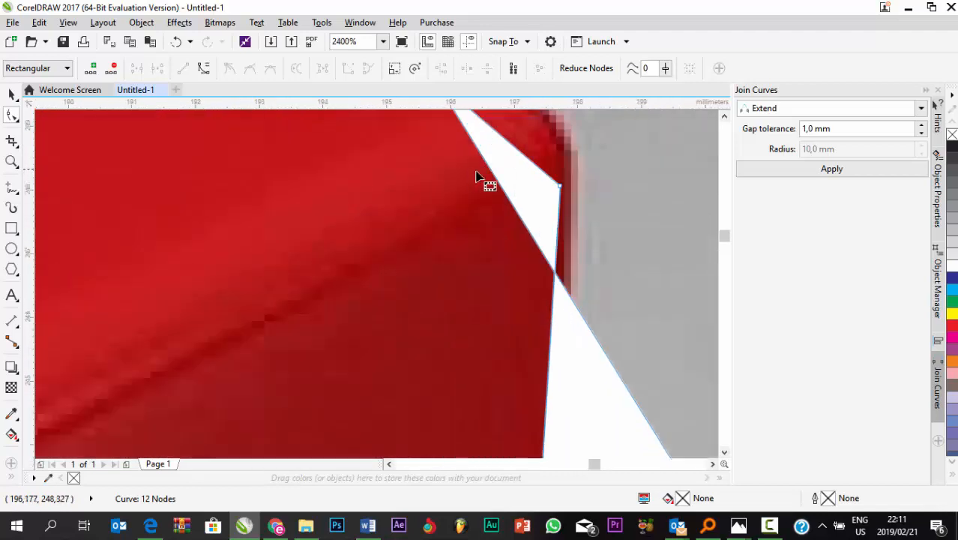
scroll(484, 180, down, 2)
scroll(530, 264, down, 1)
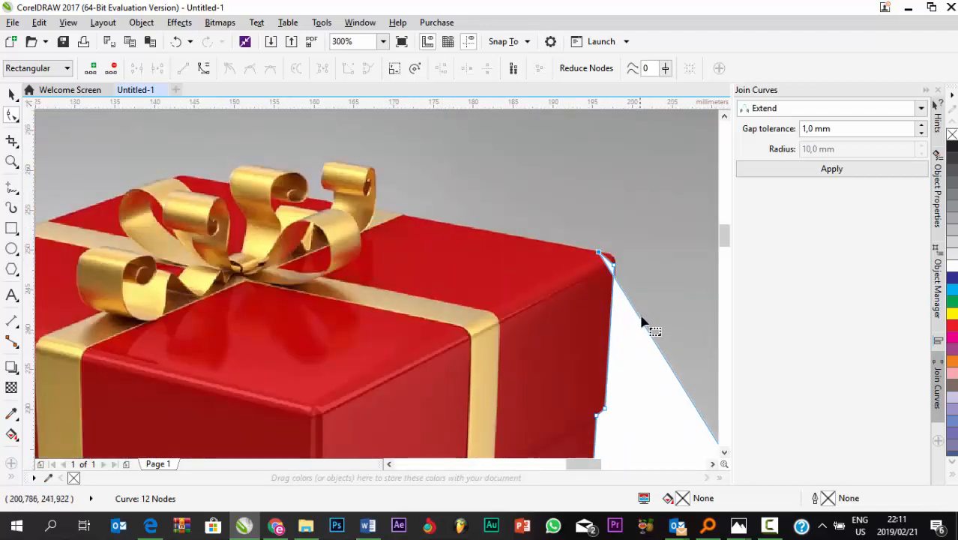
drag(643, 324, 398, 208)
scroll(399, 224, up, 3)
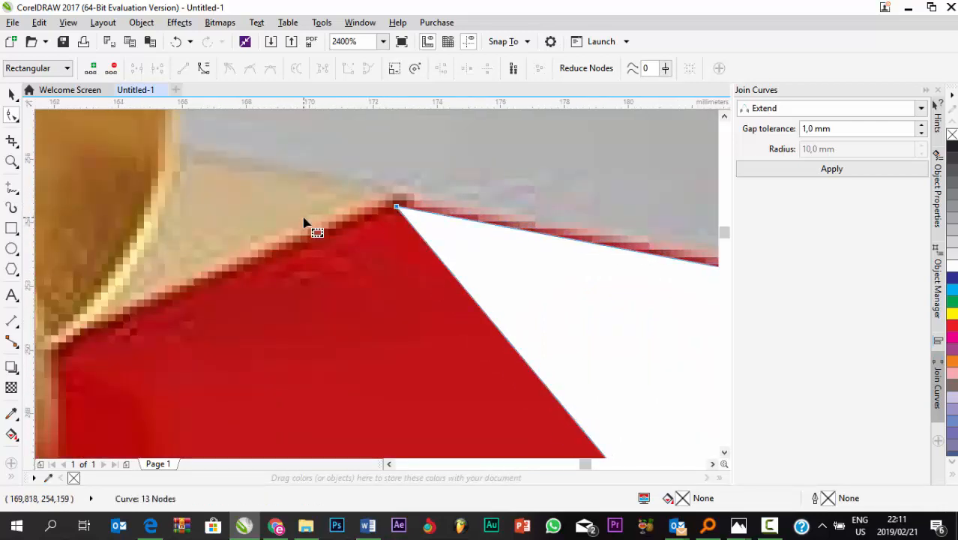
- Examine how closely the outline follows the lid's right edge and rounded upper right corner
scroll(309, 223, down, 3)
scroll(305, 225, down, 2)
scroll(306, 229, up, 2)
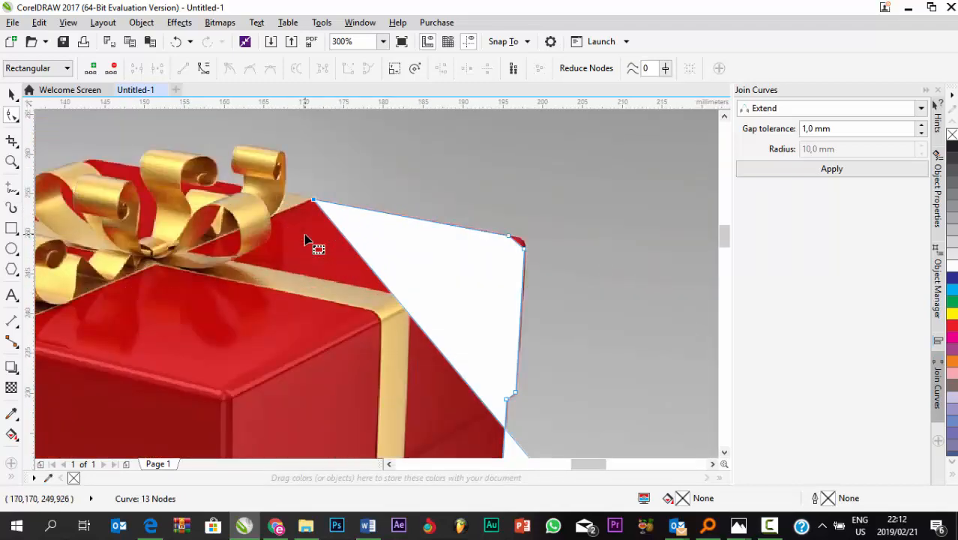
scroll(414, 253, down, 2)
scroll(375, 177, up, 2)
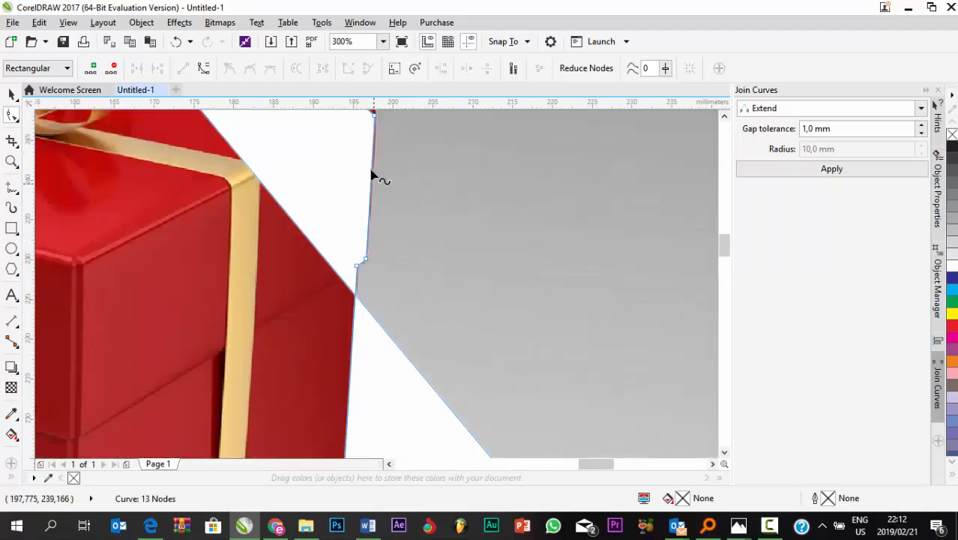
scroll(378, 128, up, 2)
scroll(412, 255, down, 2)
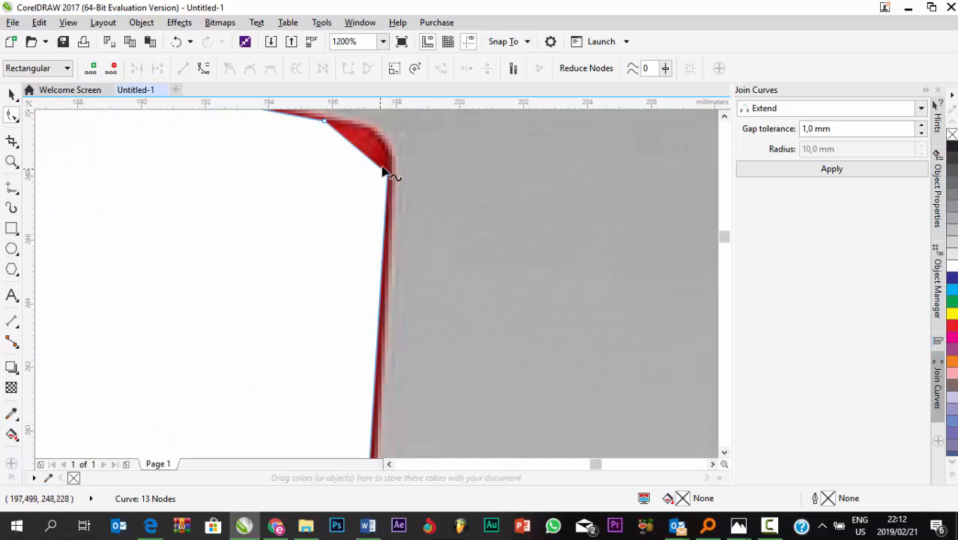
scroll(398, 191, up, 3)
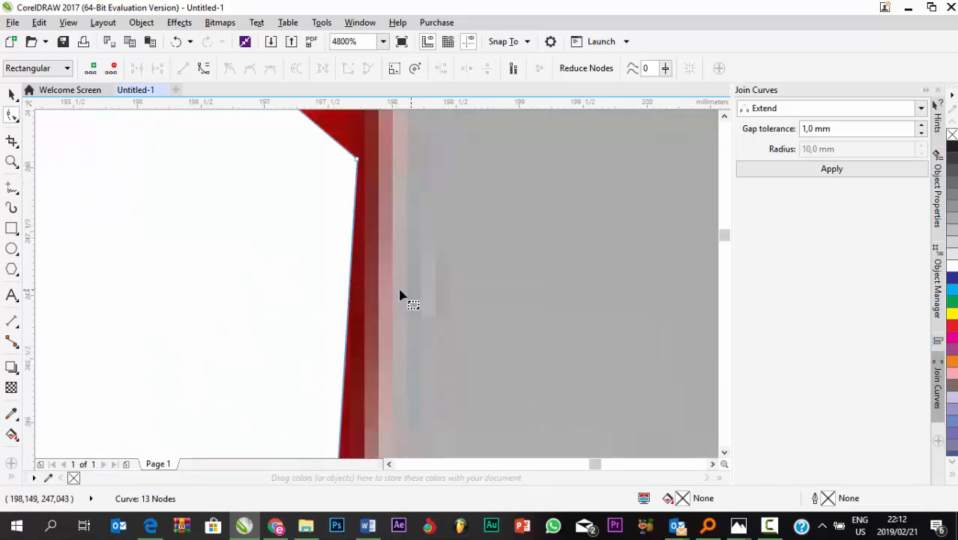
scroll(478, 171, down, 2)
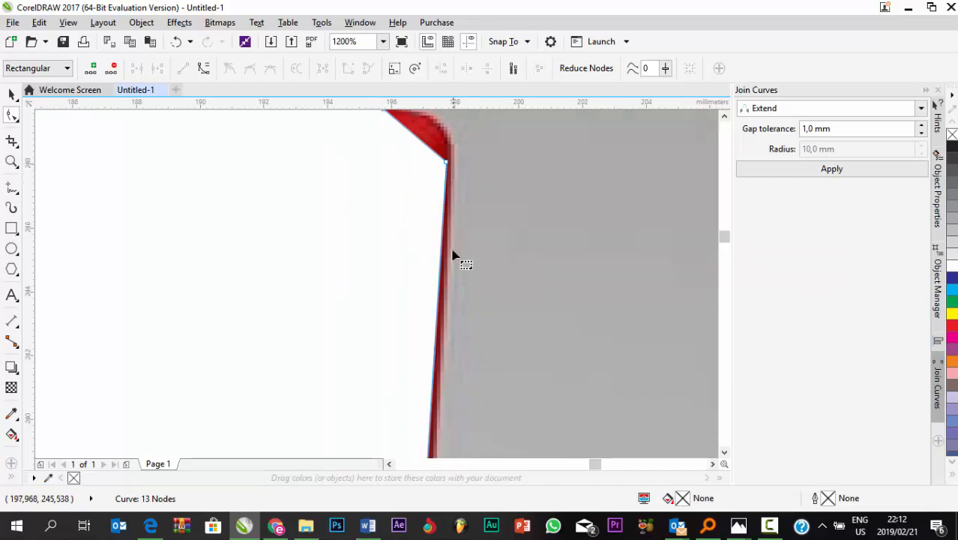
scroll(453, 256, up, 2)
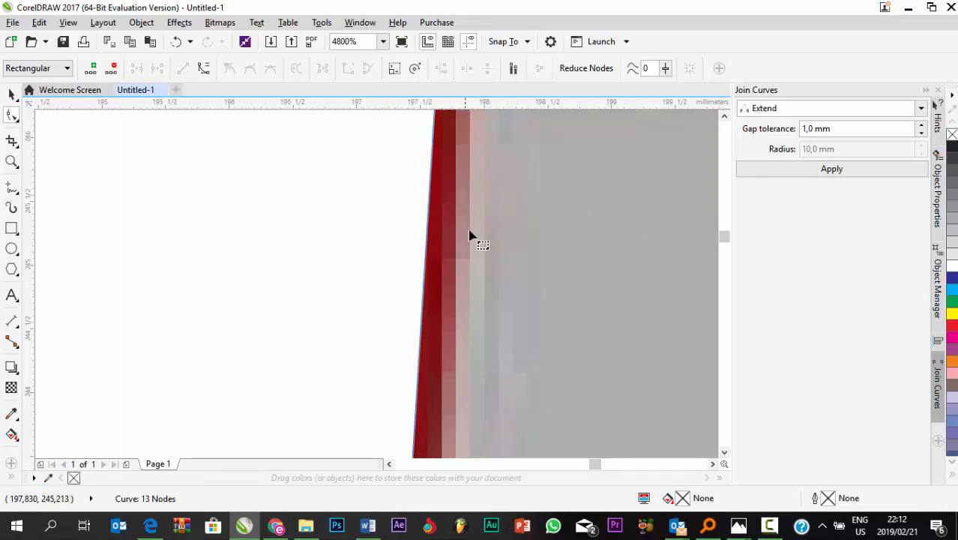
scroll(468, 233, down, 3)
scroll(463, 162, up, 1)
scroll(465, 154, up, 2)
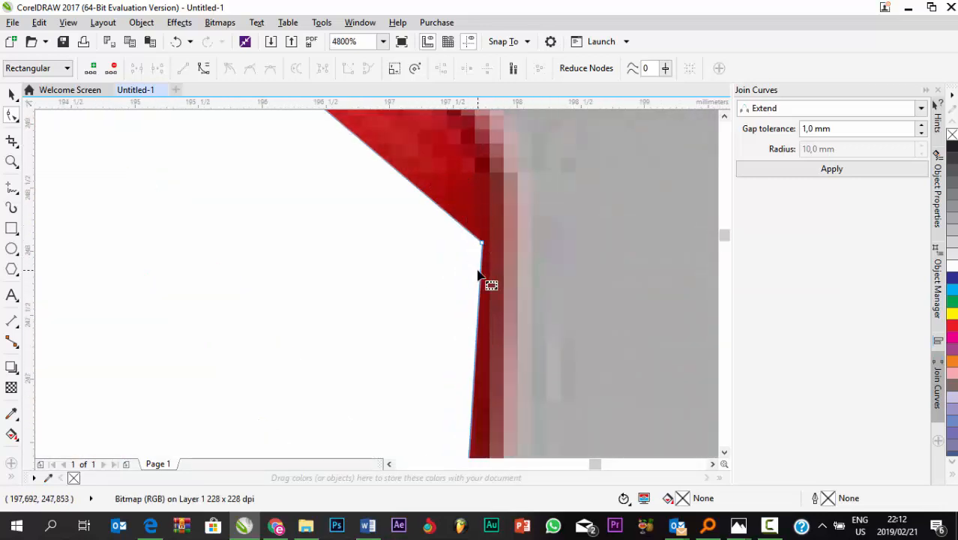
scroll(492, 189, down, 1)
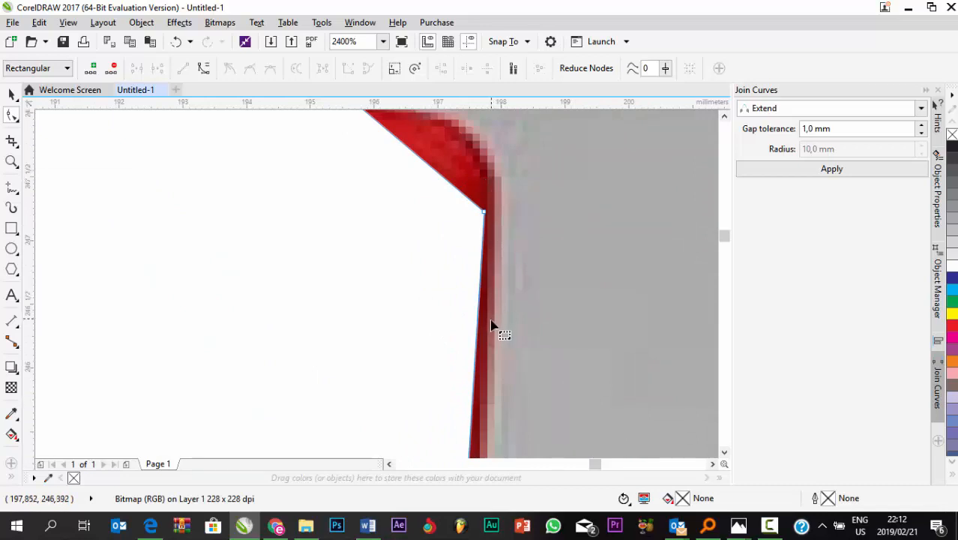
scroll(494, 325, up, 2)
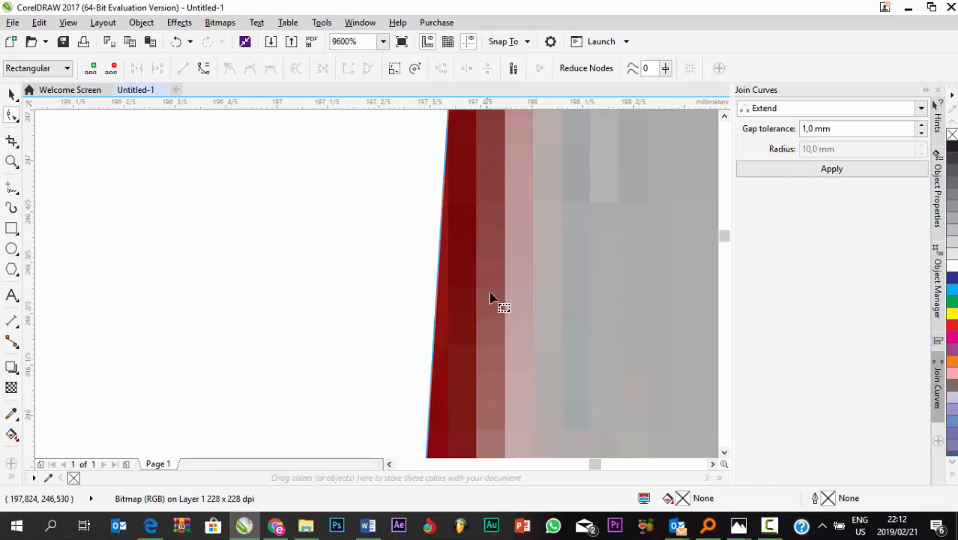
scroll(518, 314, down, 3)
scroll(518, 274, up, 2)
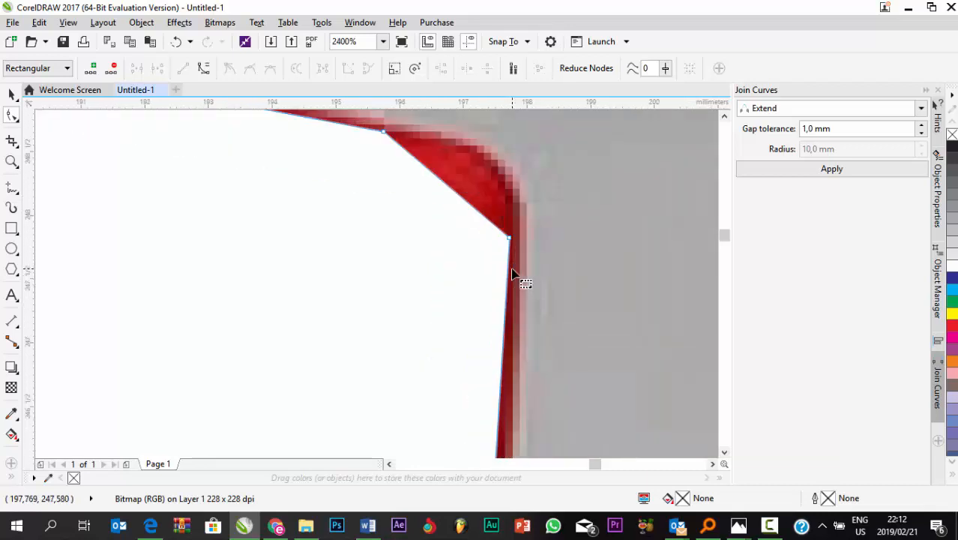
- Reposition the node below the lid's rounded upper right corner so it sits just inside the dark red edge
drag(503, 210, 545, 211)
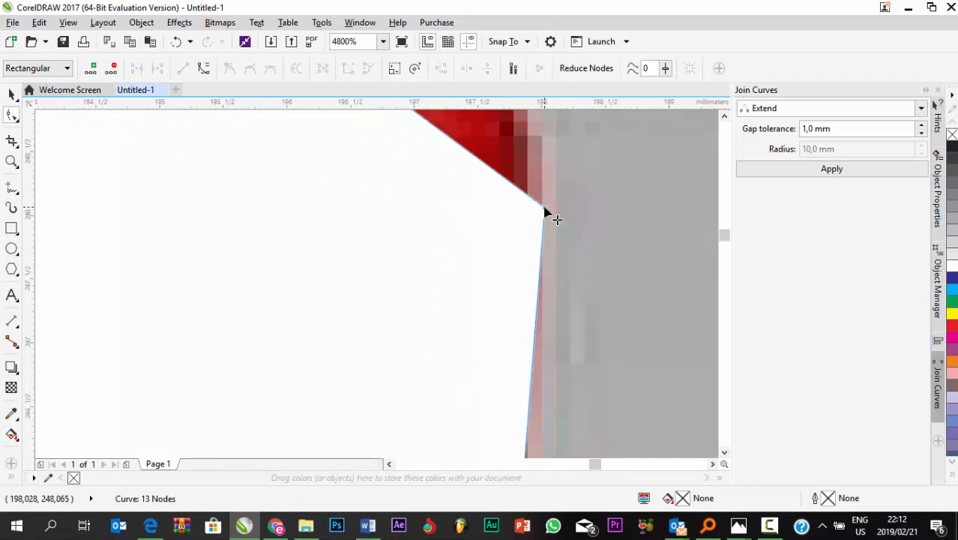
key(Left)
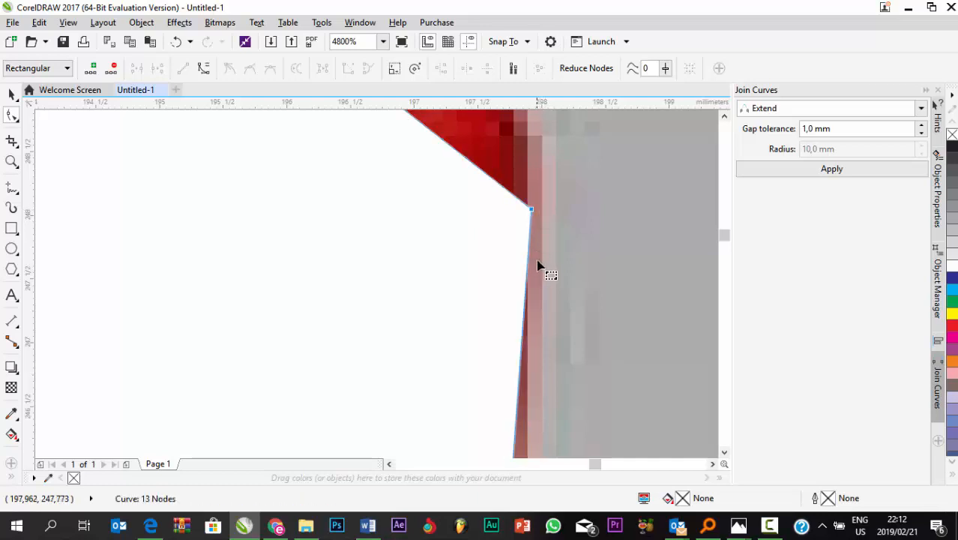
drag(533, 213, 504, 210)
scroll(546, 214, down, 3)
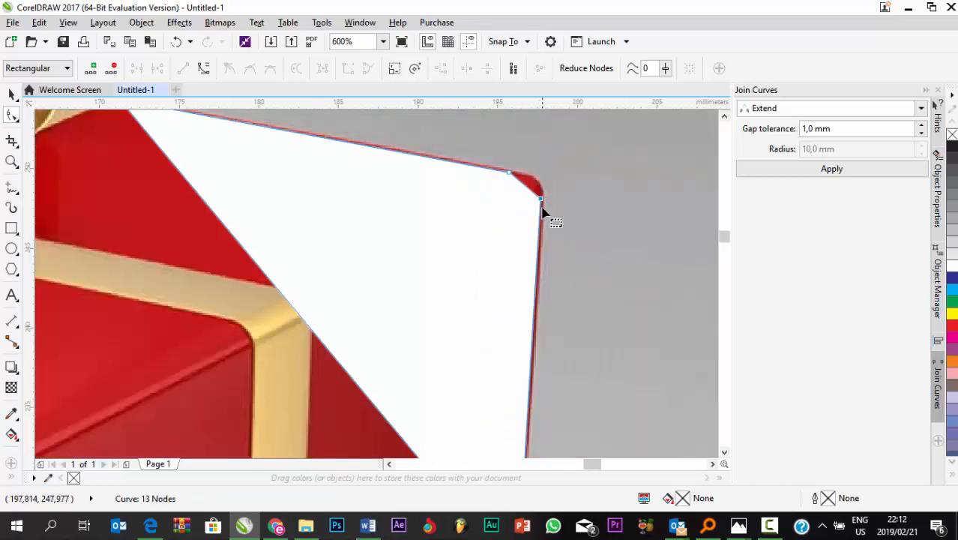
scroll(549, 225, up, 2)
scroll(544, 180, up, 1)
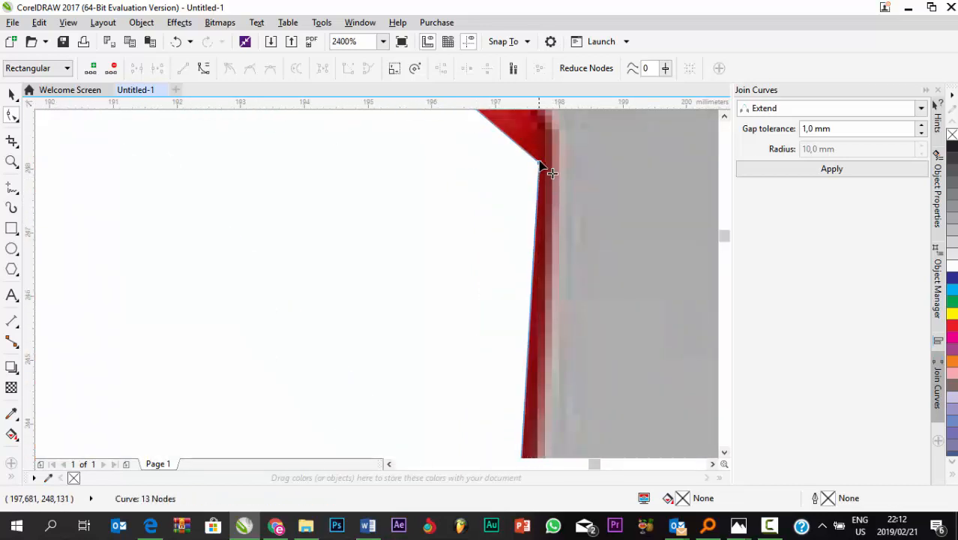
scroll(546, 166, up, 2)
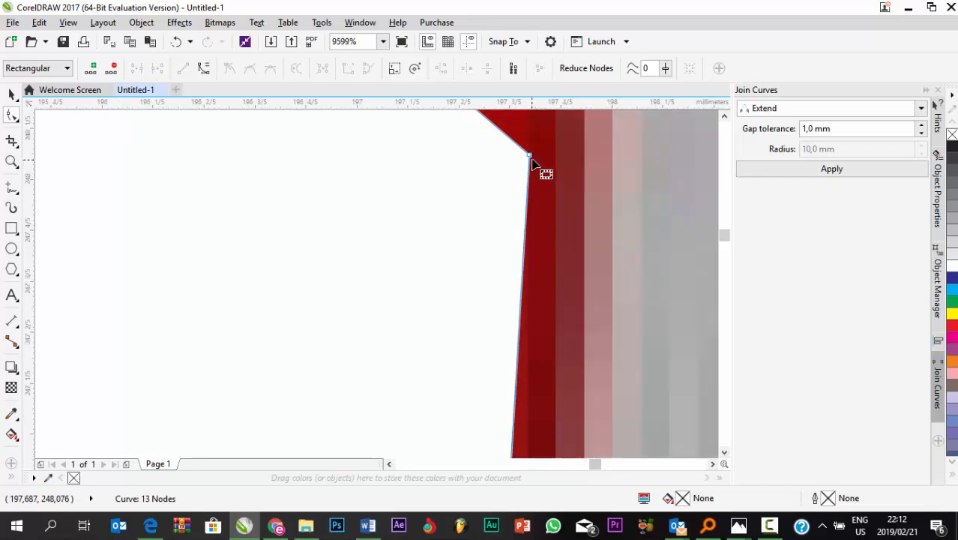
drag(539, 167, 555, 168)
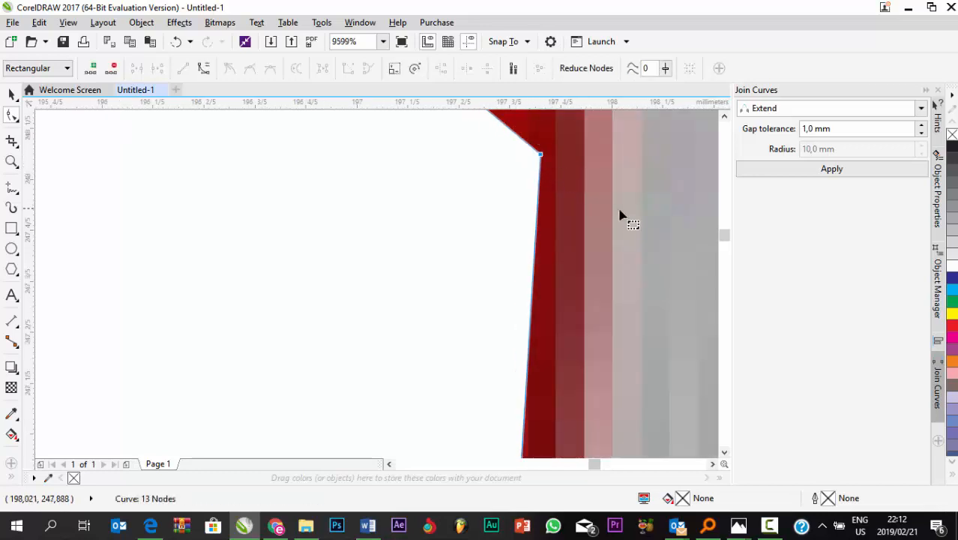
- Add a node on the slanted outline and move it along the gold ribbon's lower edge to the bow's loop
scroll(620, 214, down, 4)
scroll(342, 196, down, 1)
scroll(414, 261, up, 3)
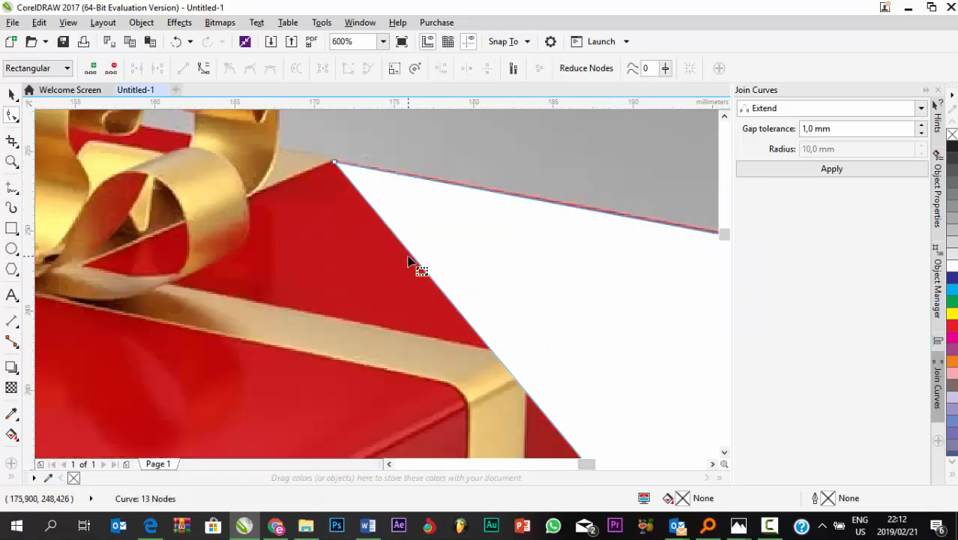
double_click(420, 208)
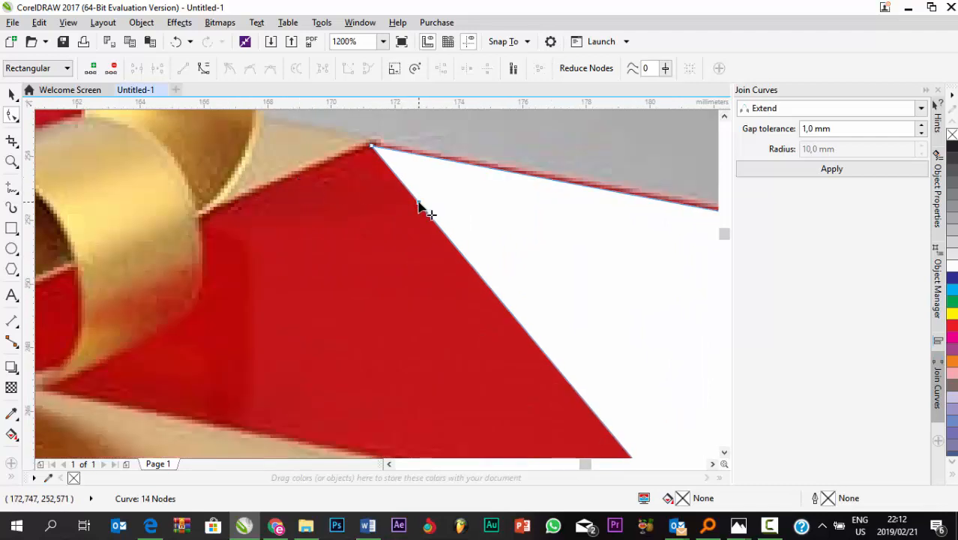
drag(420, 208, 196, 218)
- Add a node beside the bow's loop and move it up to the upper right corner of the rightmost ribbon curl
scroll(281, 262, down, 2)
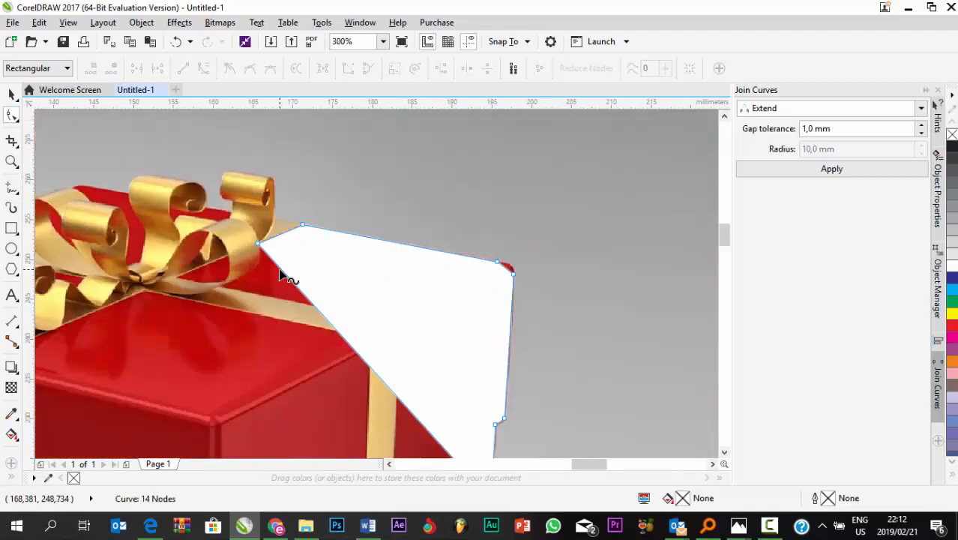
double_click(283, 269)
drag(283, 270, 229, 171)
scroll(291, 192, up, 1)
scroll(294, 192, up, 2)
scroll(295, 192, down, 1)
scroll(370, 259, down, 1)
scroll(352, 224, up, 1)
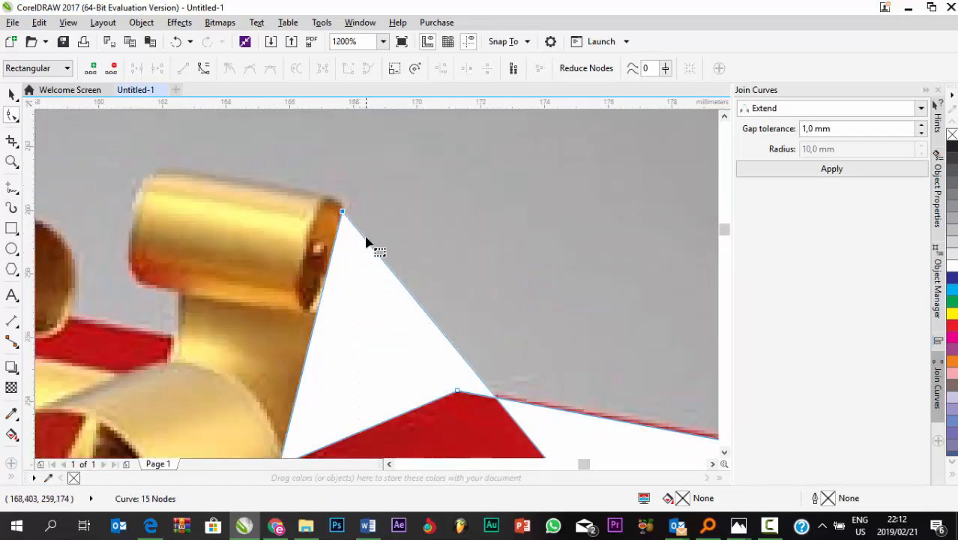
- Add two nodes along the top of the rightmost ribbon curl, placing the second at its upper left corner
double_click(373, 250)
drag(373, 251, 287, 188)
double_click(326, 237)
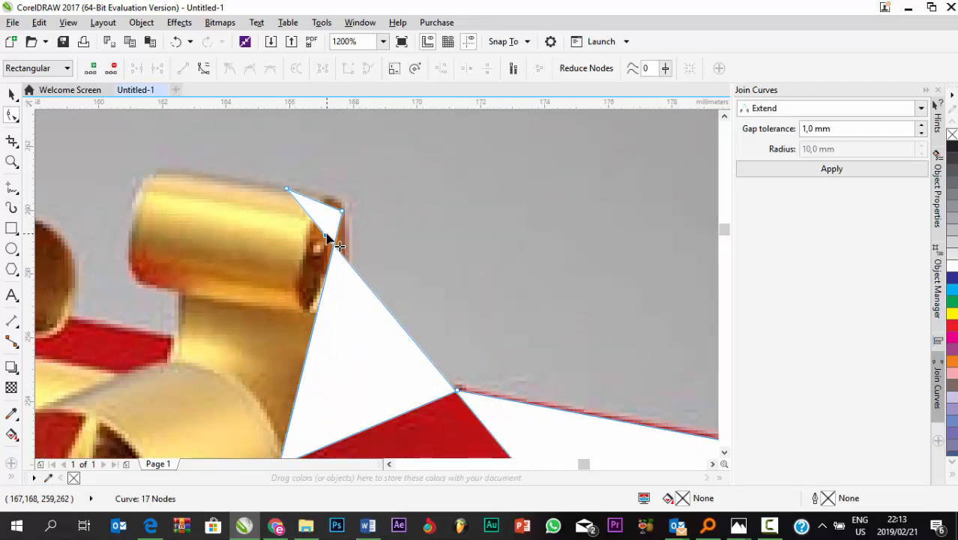
drag(326, 236, 148, 183)
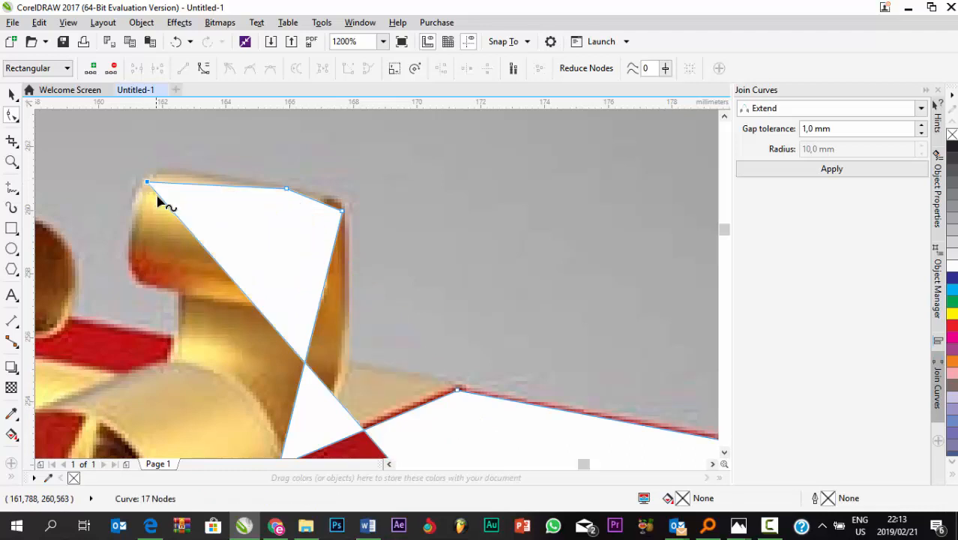
- Add nodes at the rightmost curl's lower left corner and where its underside meets the ribbon's stem
double_click(193, 236)
drag(193, 237, 146, 279)
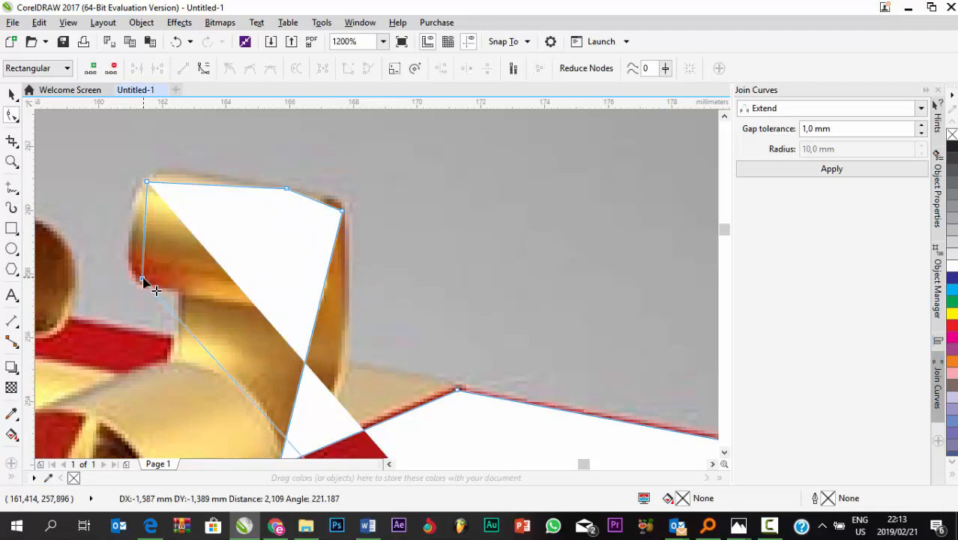
scroll(145, 279, up, 1)
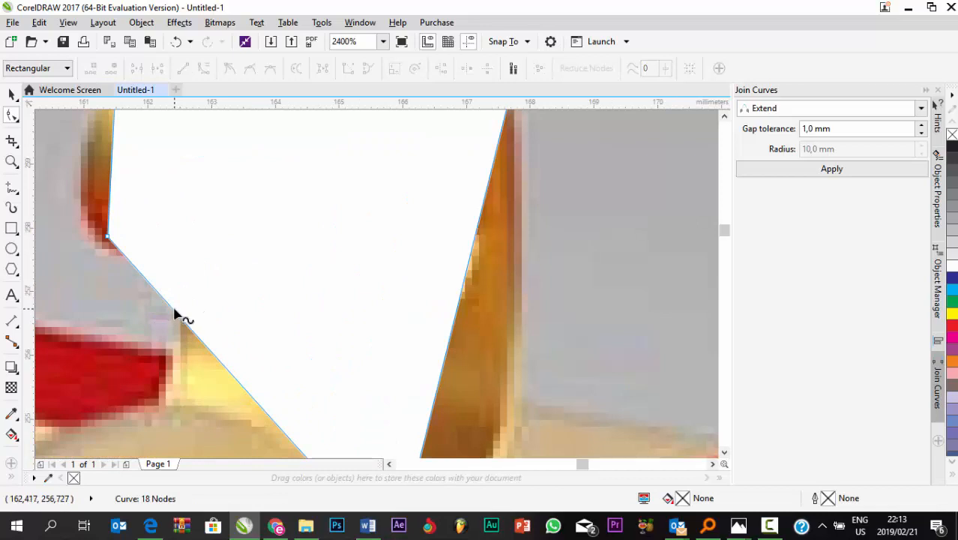
drag(174, 314, 191, 255)
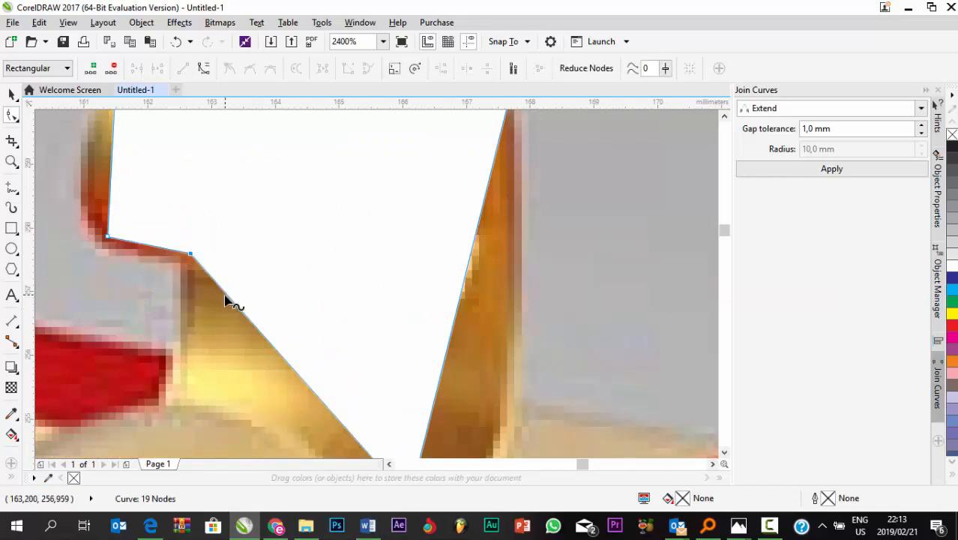
- Add a node where the ribbon's stem meets the lid's back edge and another where that edge reaches the next curl
click(225, 297)
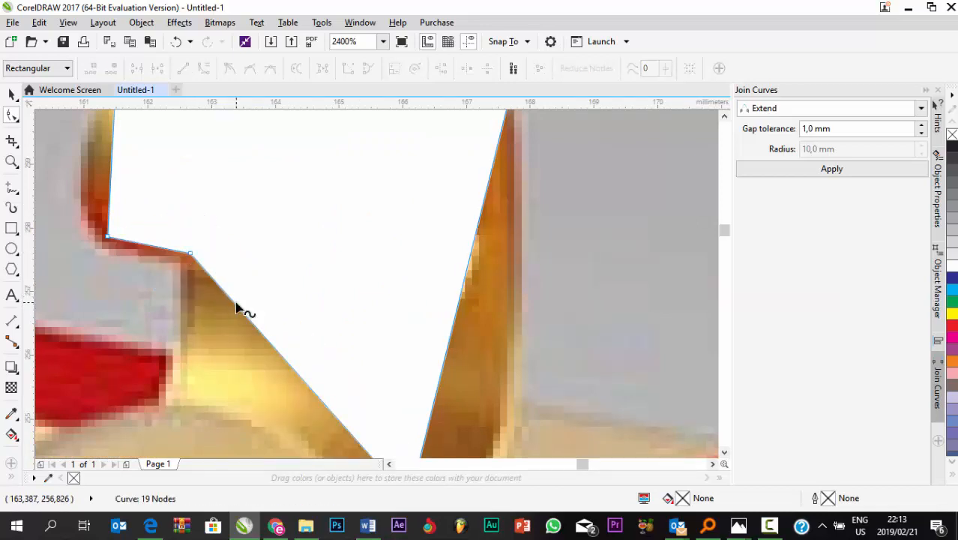
double_click(235, 309)
drag(235, 309, 181, 372)
scroll(180, 372, down, 3)
click(250, 242)
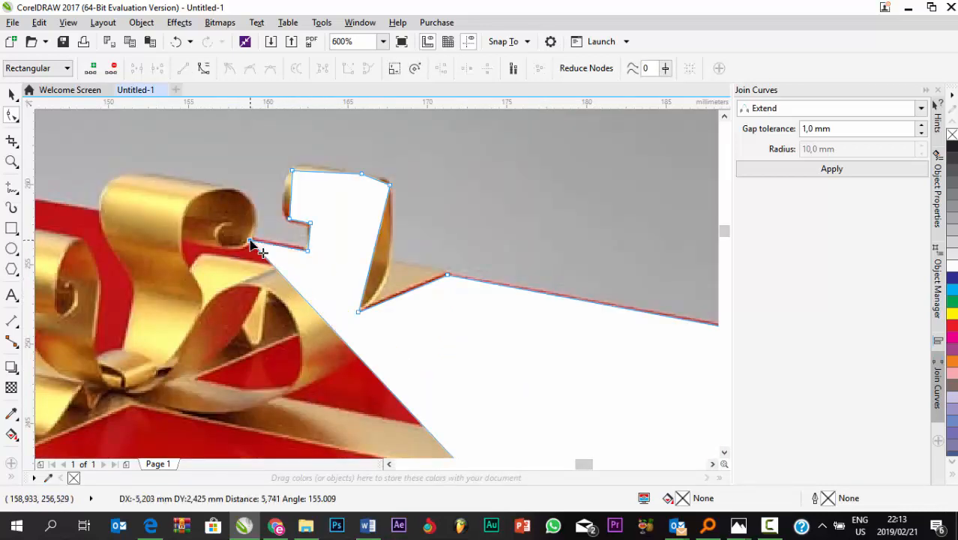
- Add nodes around the second ribbon curl at its upper right, its upper left and where its left side meets the lid
drag(289, 286, 226, 189)
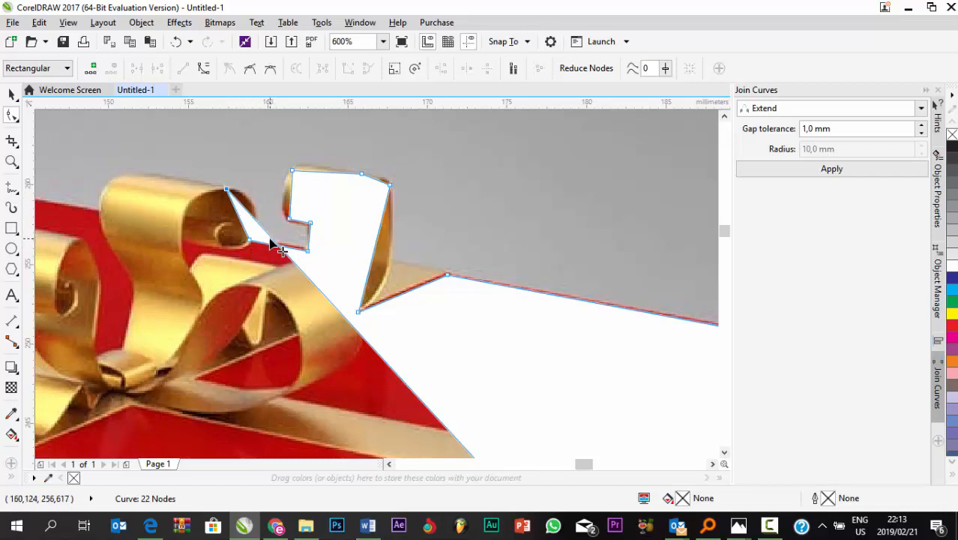
drag(278, 246, 175, 257)
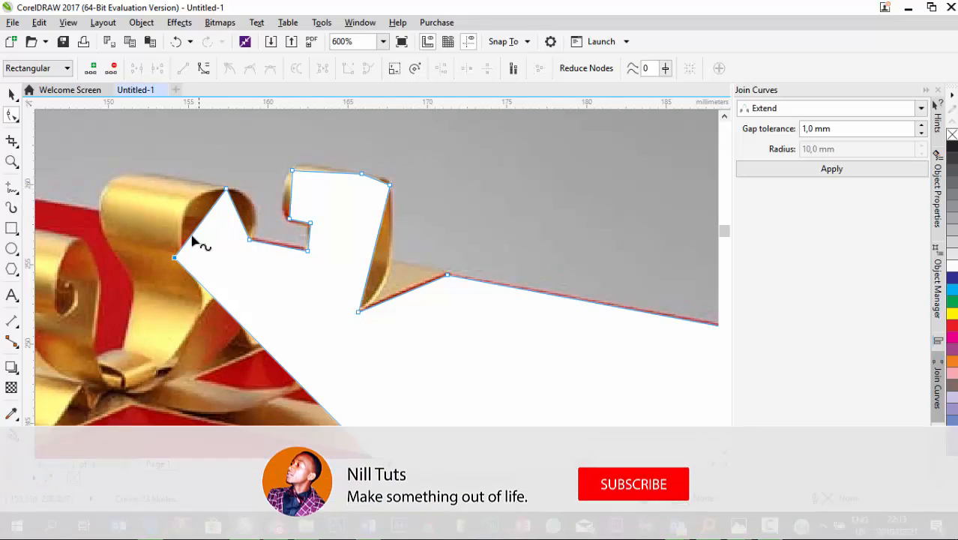
drag(175, 258, 146, 180)
drag(182, 218, 98, 214)
- Add nodes at the lid's back corner and at the point beside it where the large ribbon loop begins
scroll(336, 208, down, 5)
scroll(274, 220, up, 8)
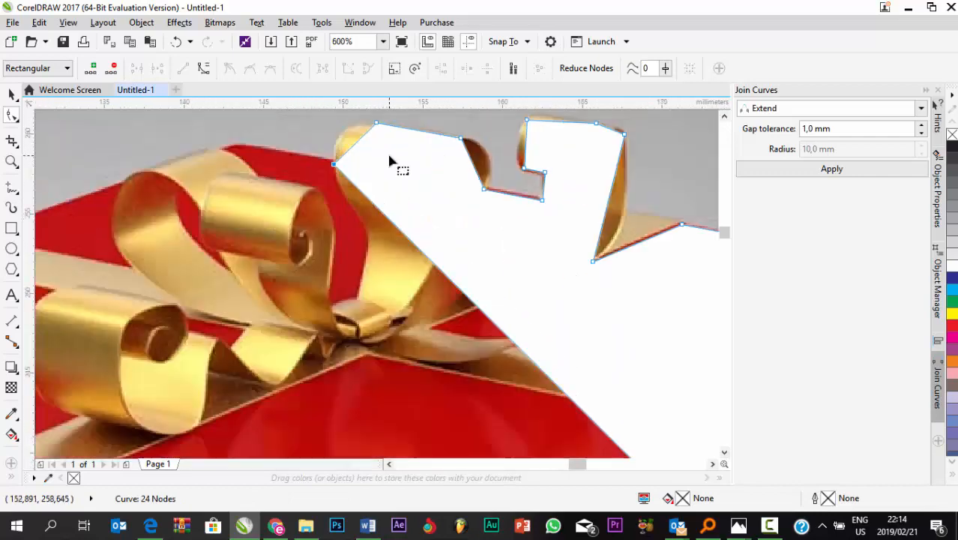
drag(391, 223, 225, 151)
scroll(226, 150, up, 2)
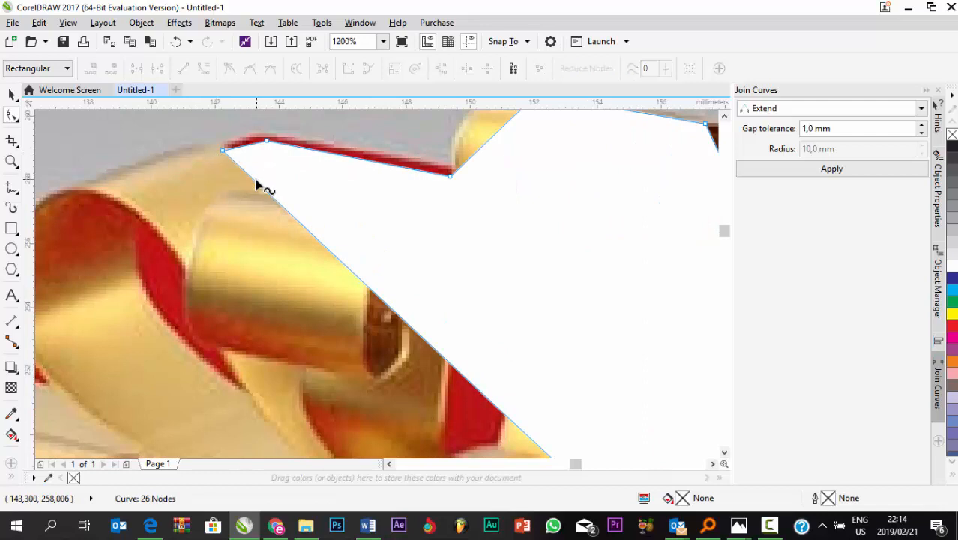
- Add nodes along the top of the large ribbon loop down to where it meets the lid's left back edge
double_click(256, 186)
drag(255, 189, 183, 152)
double_click(211, 182)
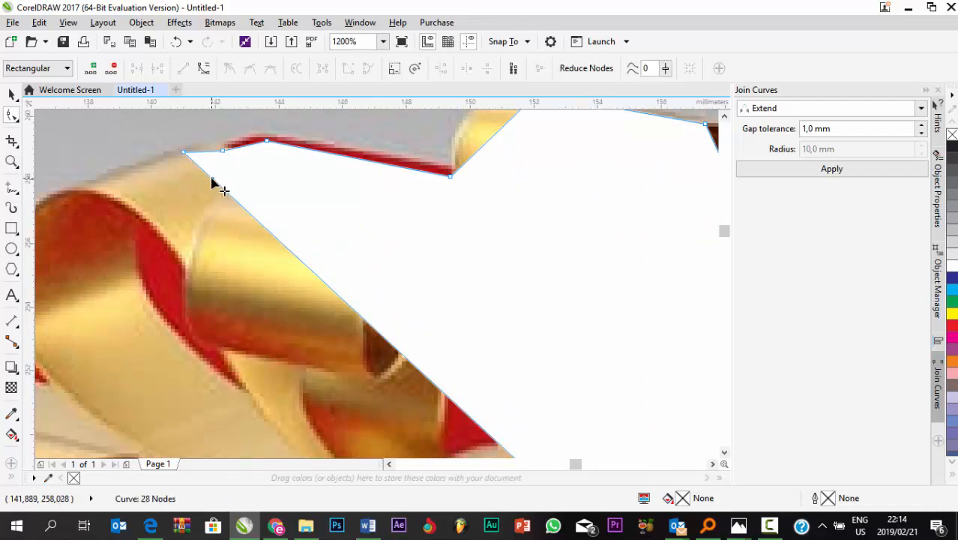
scroll(212, 181, down, 1)
drag(212, 178, 122, 199)
double_click(150, 199)
- Add two nodes around the lid's rounded left corner, one on the back edge and one just below the corner
scroll(351, 182, down, 2)
scroll(351, 184, down, 2)
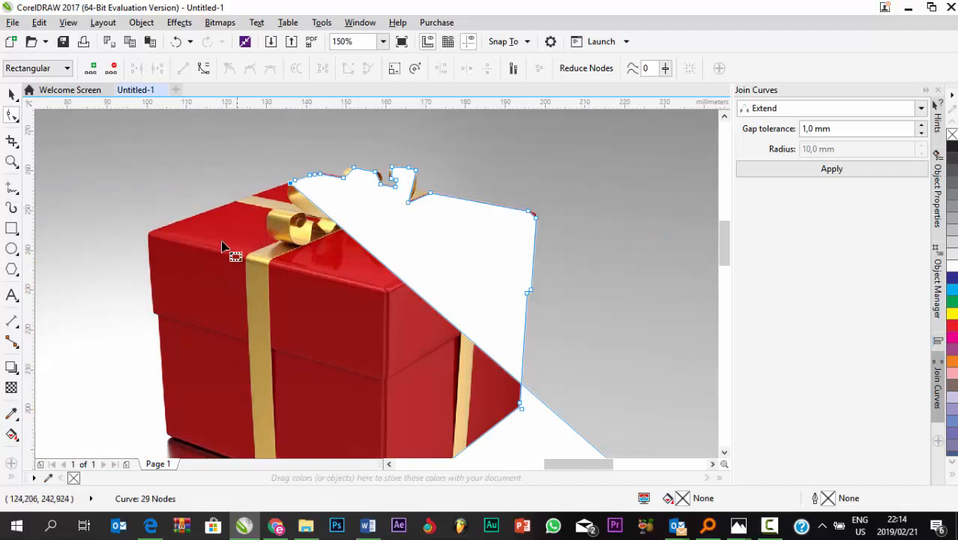
scroll(222, 246, up, 1)
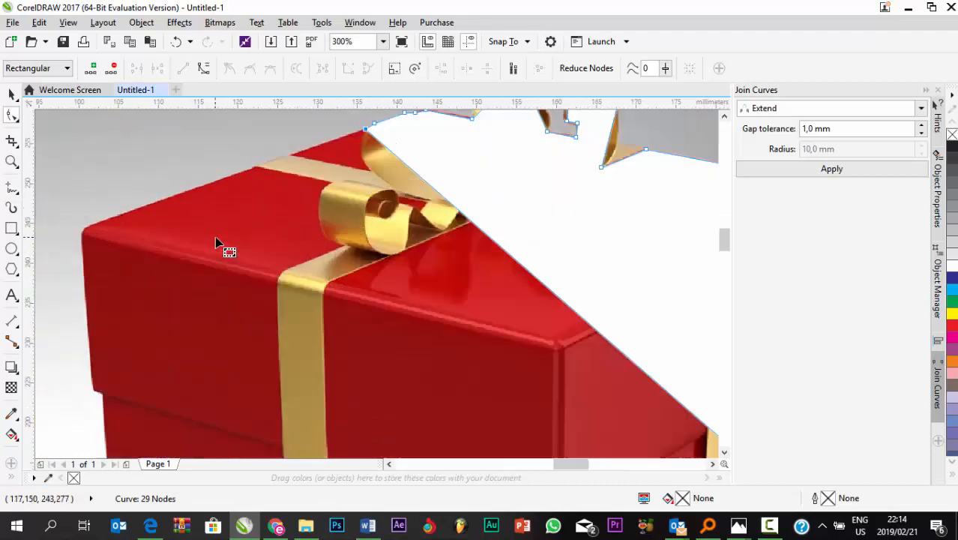
double_click(439, 193)
drag(439, 194, 84, 256)
double_click(114, 240)
scroll(240, 240, down, 2)
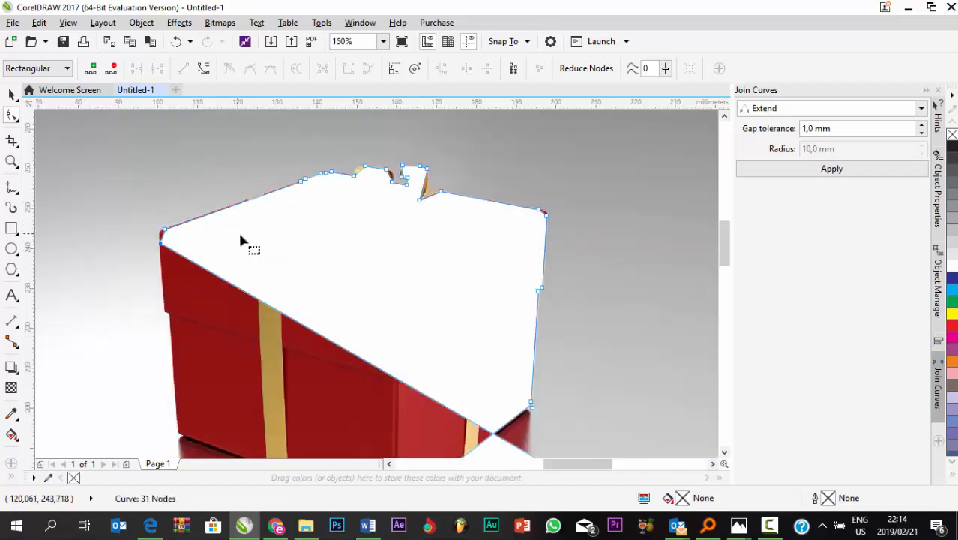
- Add two nodes at the lid's lower left corner, one on the rim and one where it meets the box body
scroll(180, 314, up, 2)
double_click(190, 207)
drag(191, 208, 154, 302)
scroll(158, 315, up, 1)
scroll(274, 282, down, 2)
scroll(274, 282, down, 2)
scroll(300, 331, up, 2)
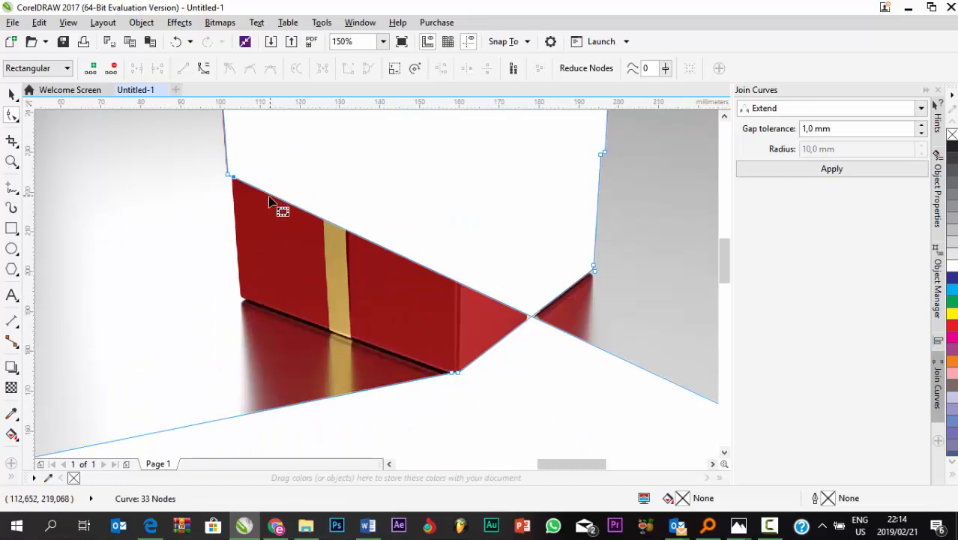
- Add two nodes around the box body's bottom left corner and one at its bottom front corner
scroll(255, 297, up, 3)
drag(271, 291, 199, 296)
scroll(304, 241, down, 3)
scroll(438, 279, up, 1)
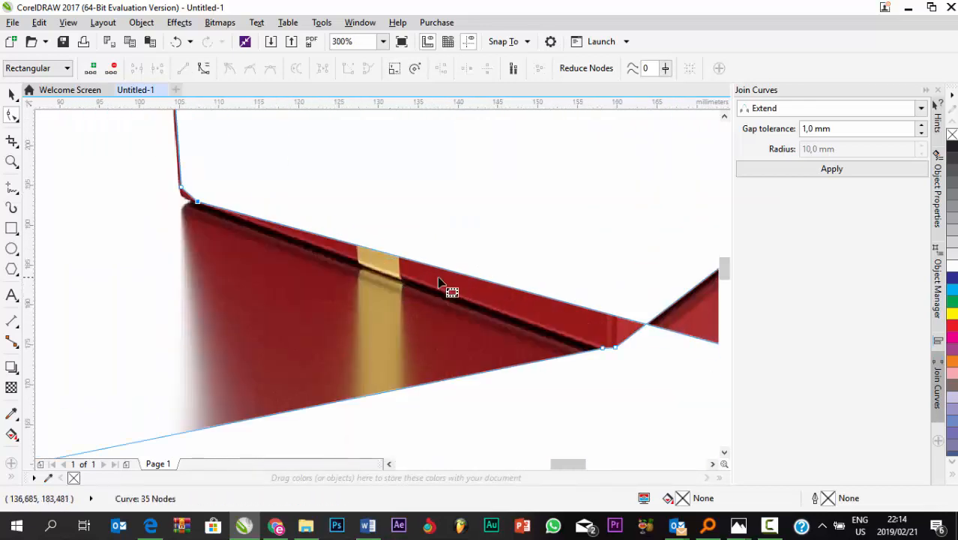
drag(598, 310, 614, 348)
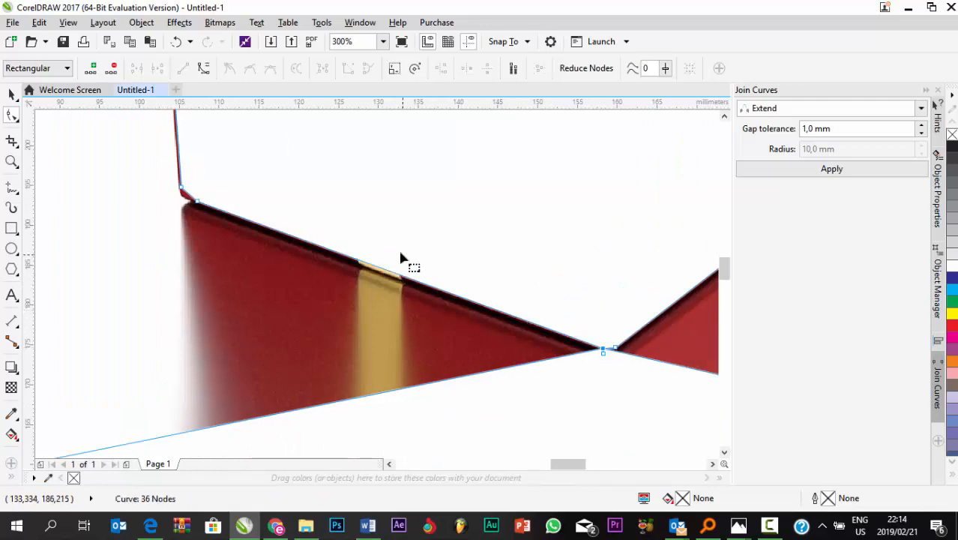
scroll(420, 259, down, 3)
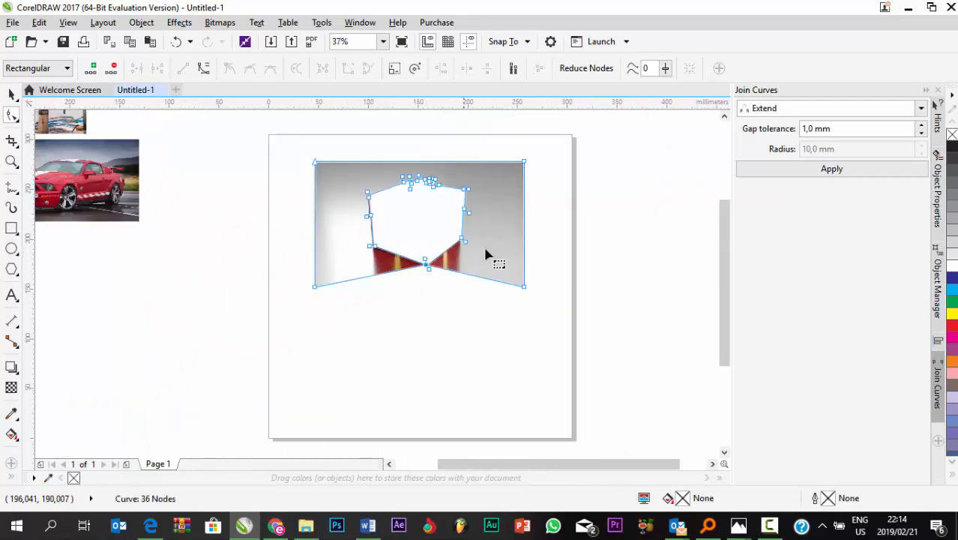
- Delete the four original corner nodes of the photo's outline so only the nodes around the gift box remain
right_click(528, 167)
click(561, 250)
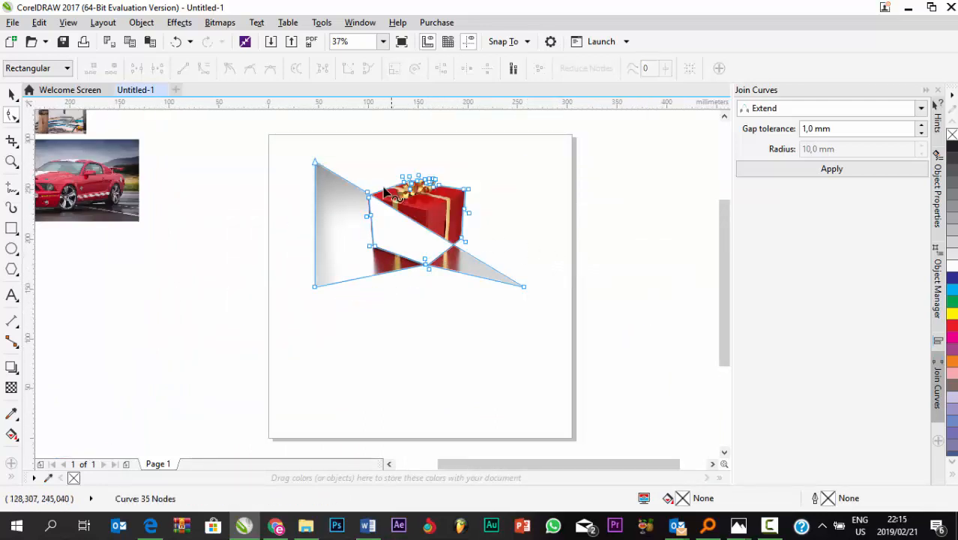
right_click(315, 163)
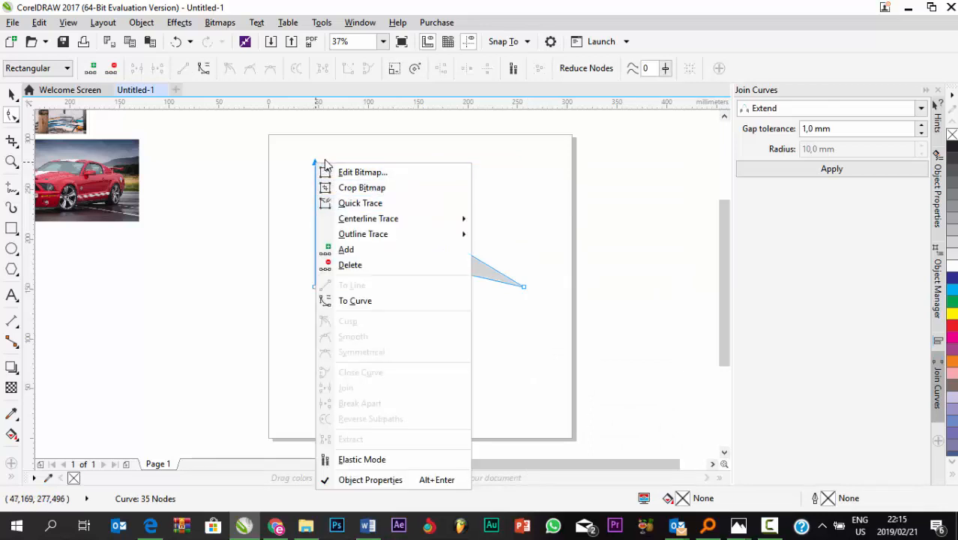
click(314, 165)
right_click(316, 164)
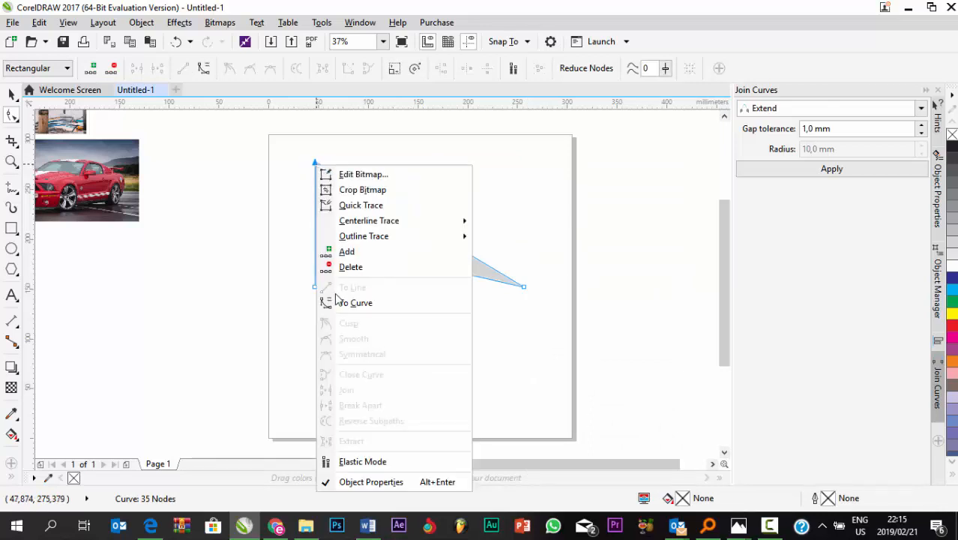
click(351, 267)
right_click(314, 286)
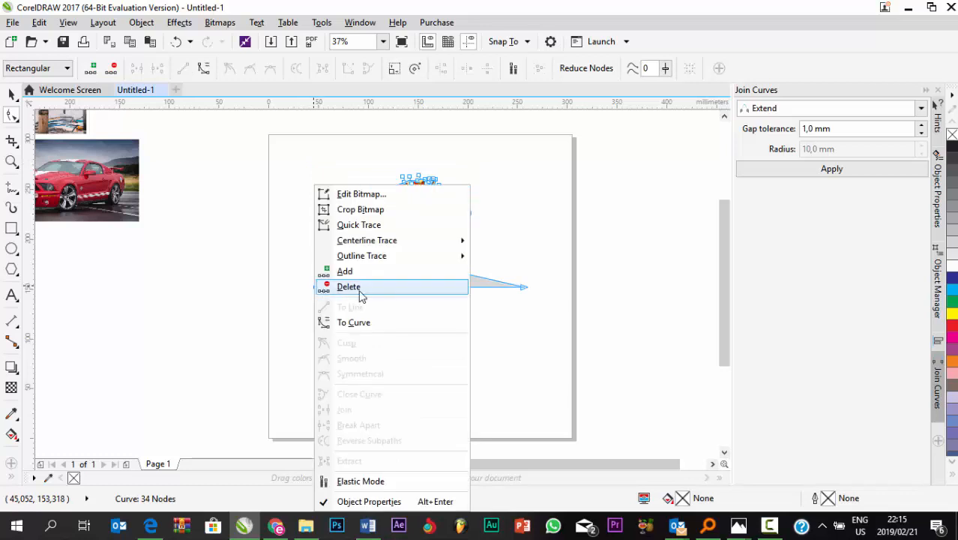
click(371, 288)
right_click(525, 294)
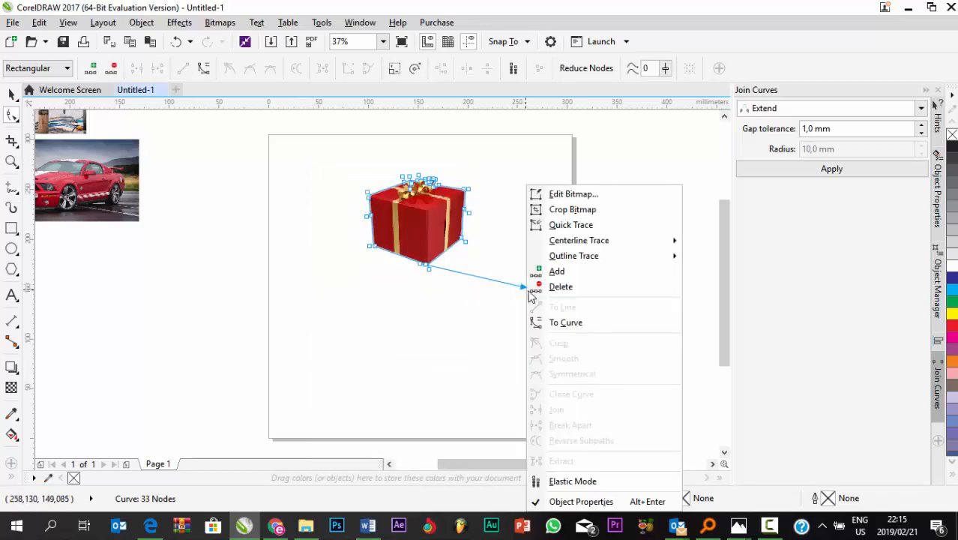
click(602, 289)
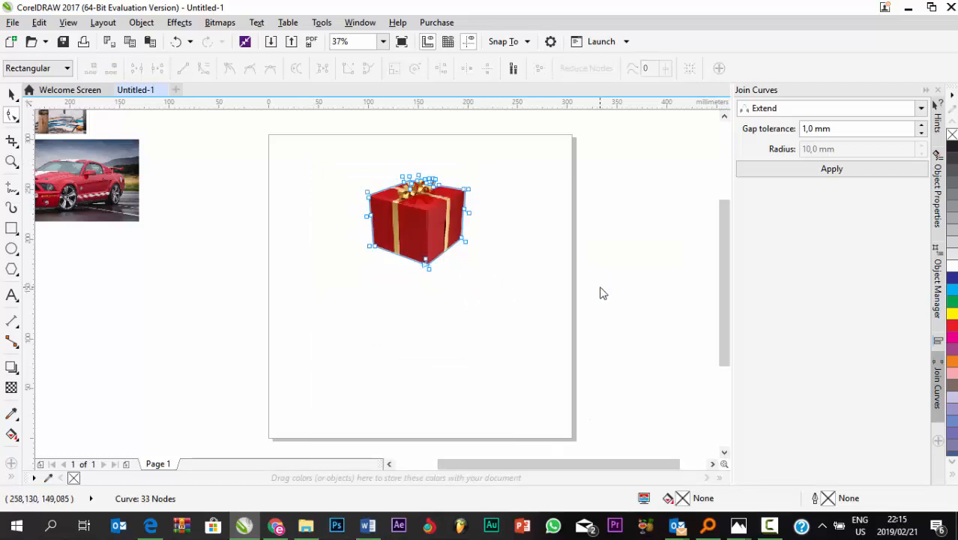
- Create a page-sized rectangle behind the gift box and fill it with dark blue (C:100 M:100 Y:0 K:0)
click(11, 94)
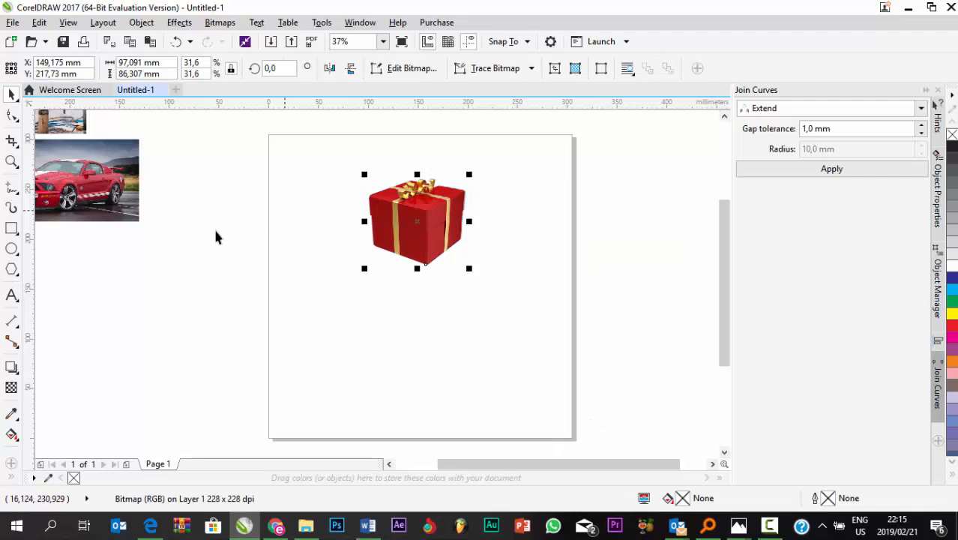
double_click(11, 229)
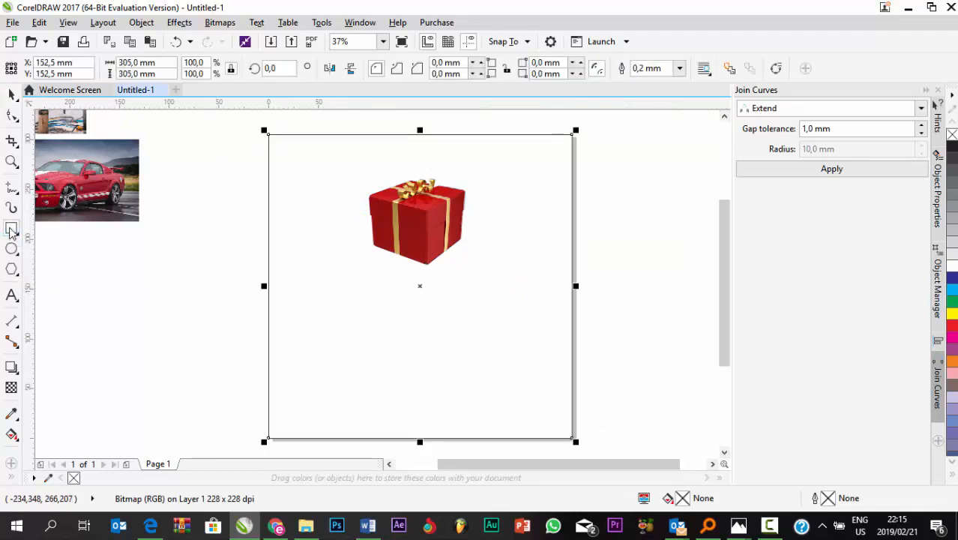
click(952, 279)
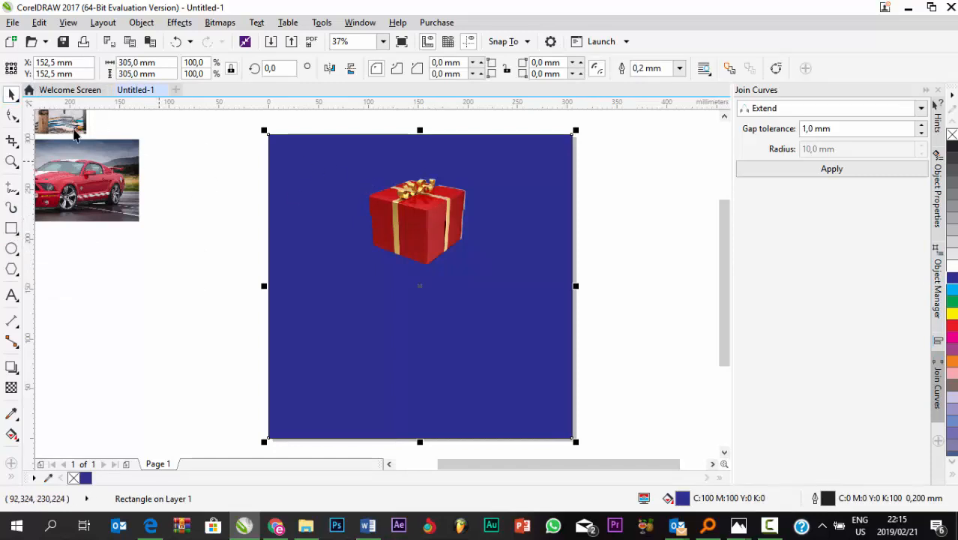
click(585, 220)
- Move the cut-out gift box down towards the middle of the blue background and deselect it
click(422, 216)
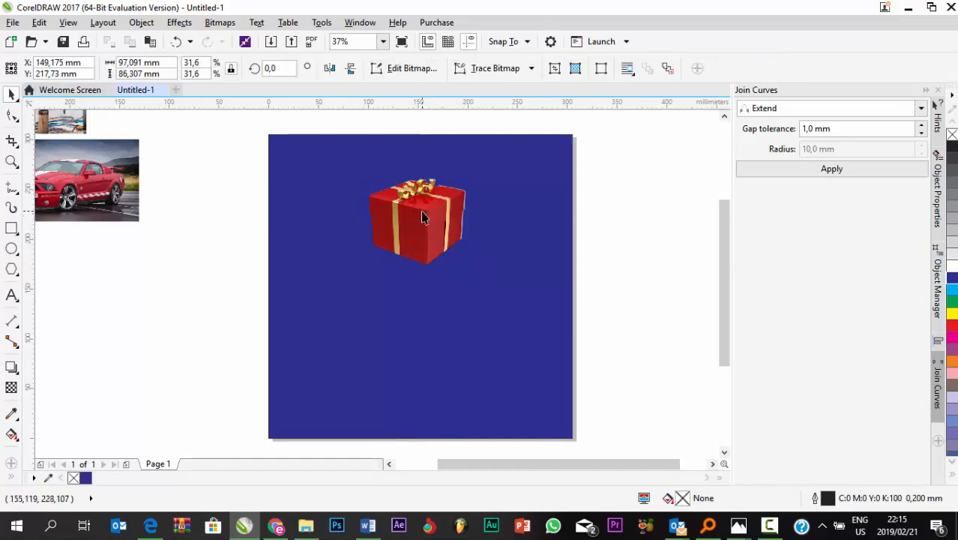
drag(421, 216, 456, 274)
key(Escape)
- Examine the gift box's cut edges against the blue background, especially the lid's right corner and lower rim
scroll(469, 266, up, 4)
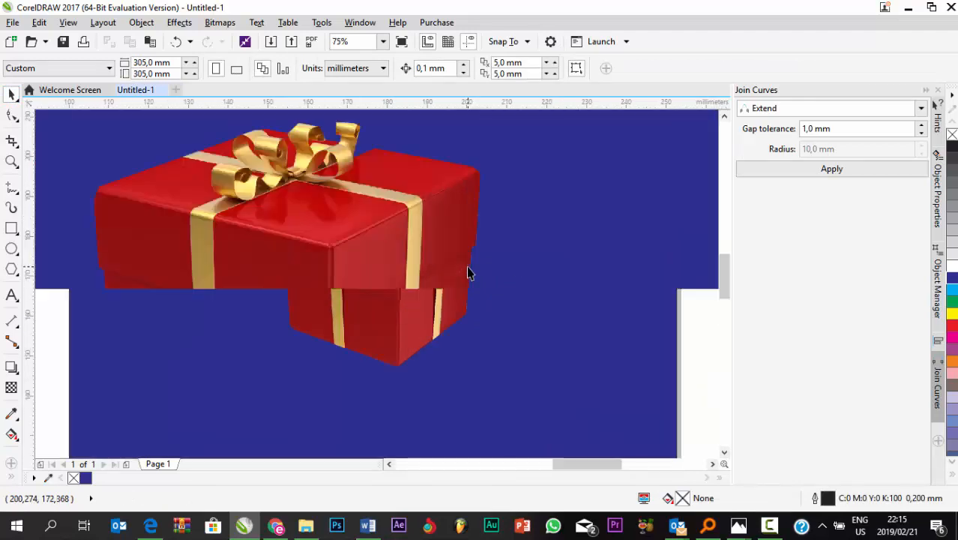
scroll(497, 214, down, 4)
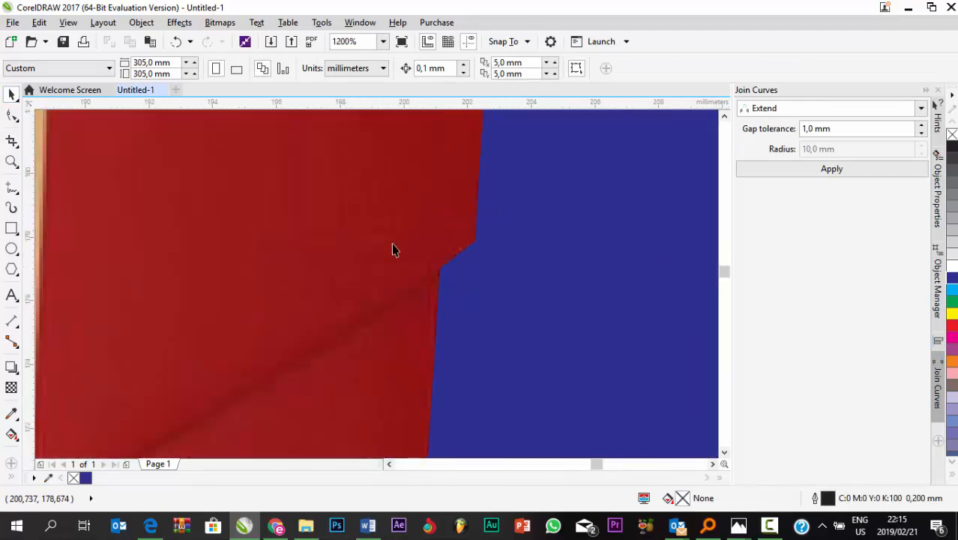
scroll(434, 216, up, 2)
scroll(434, 186, down, 4)
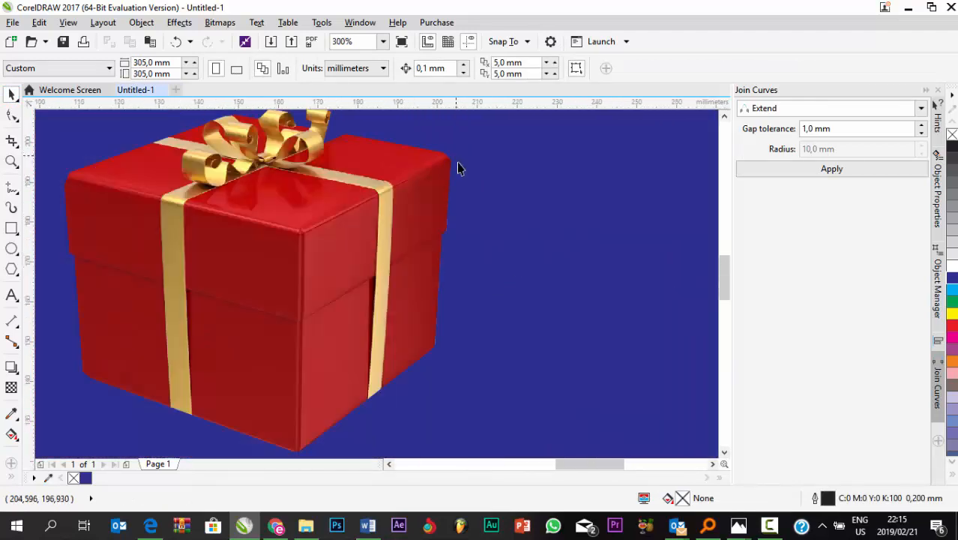
scroll(448, 203, up, 1)
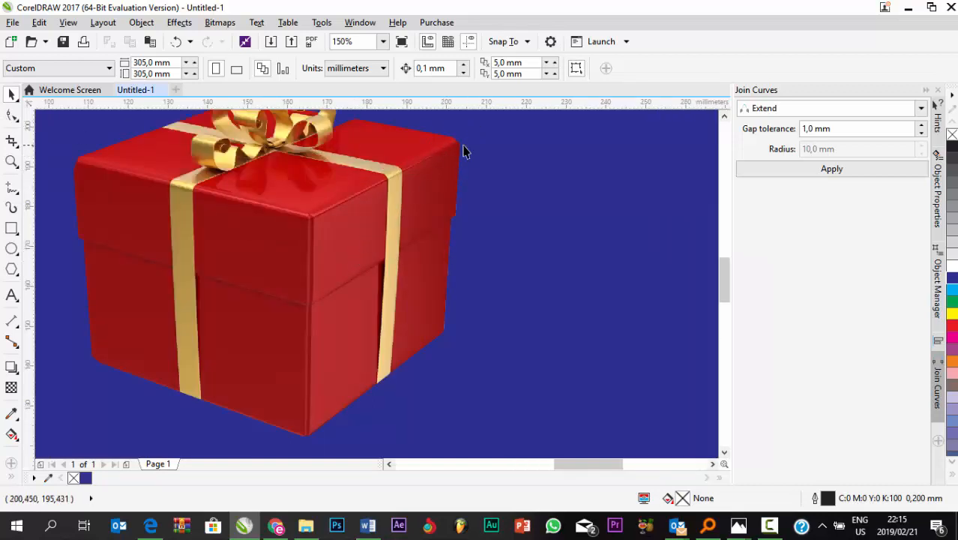
scroll(459, 139, up, 3)
scroll(450, 195, down, 1)
scroll(429, 160, up, 2)
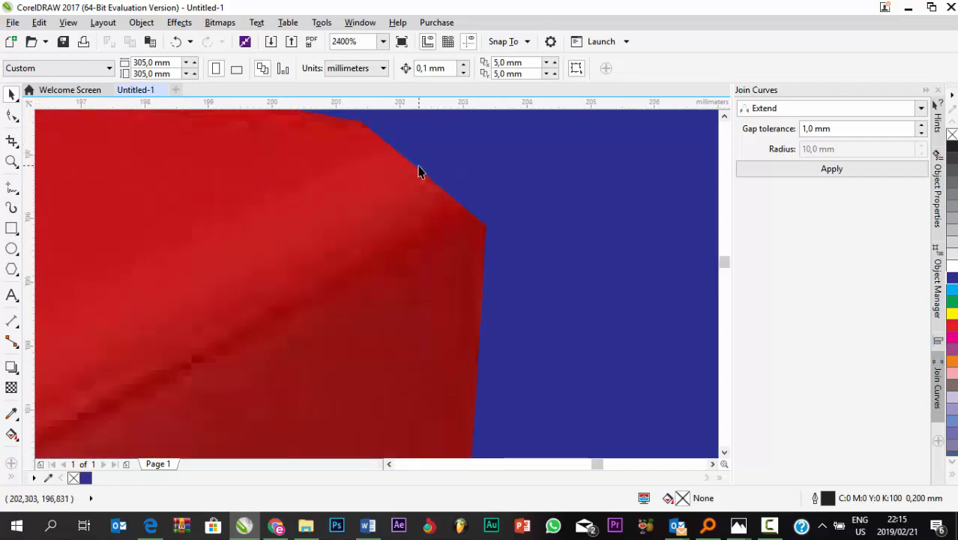
scroll(418, 171, down, 2)
scroll(417, 169, up, 3)
scroll(419, 180, down, 4)
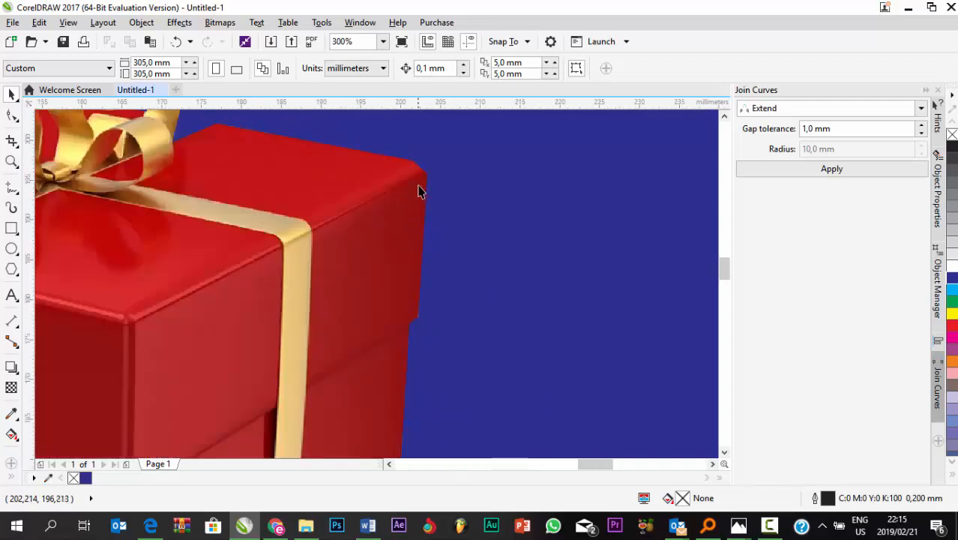
scroll(414, 150, up, 5)
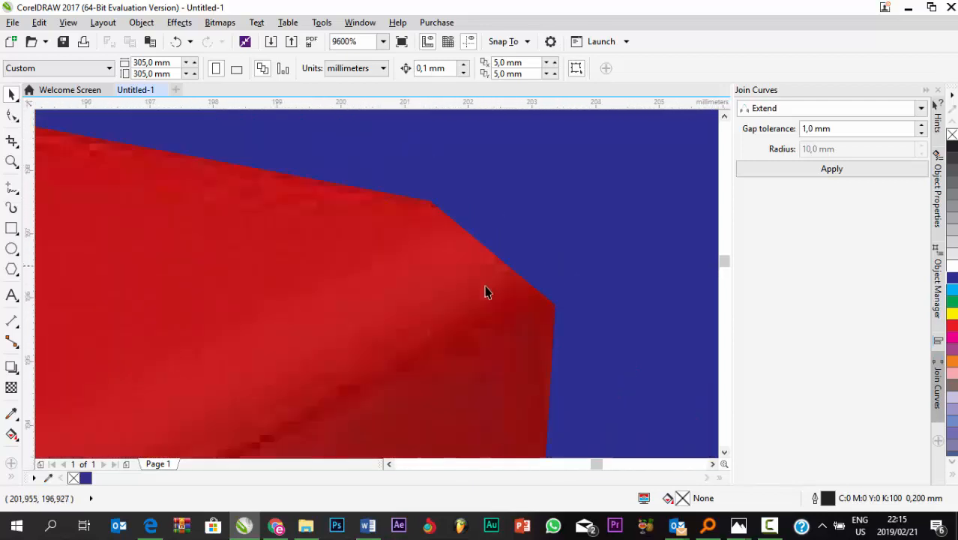
scroll(488, 292, down, 5)
scroll(490, 298, up, 4)
scroll(429, 280, down, 2)
scroll(432, 238, up, 3)
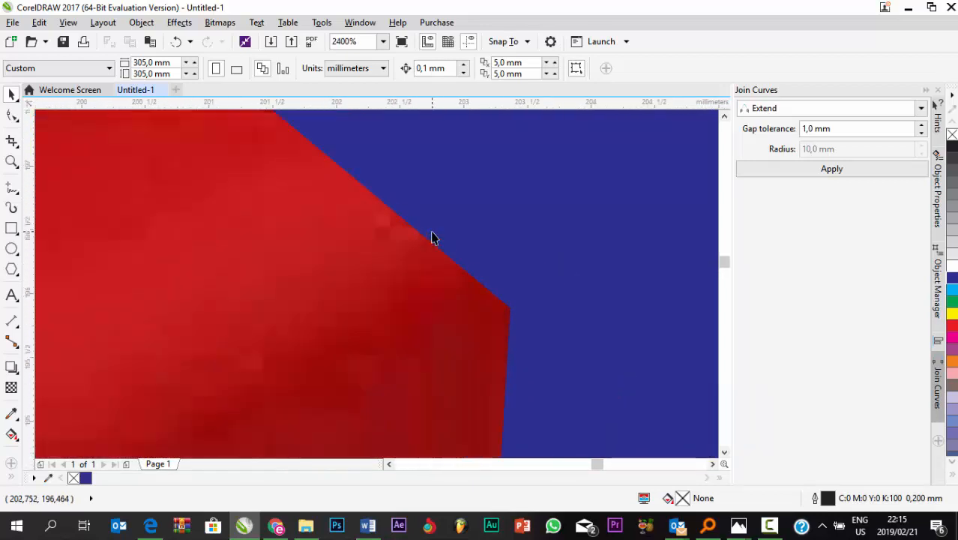
scroll(287, 245, down, 2)
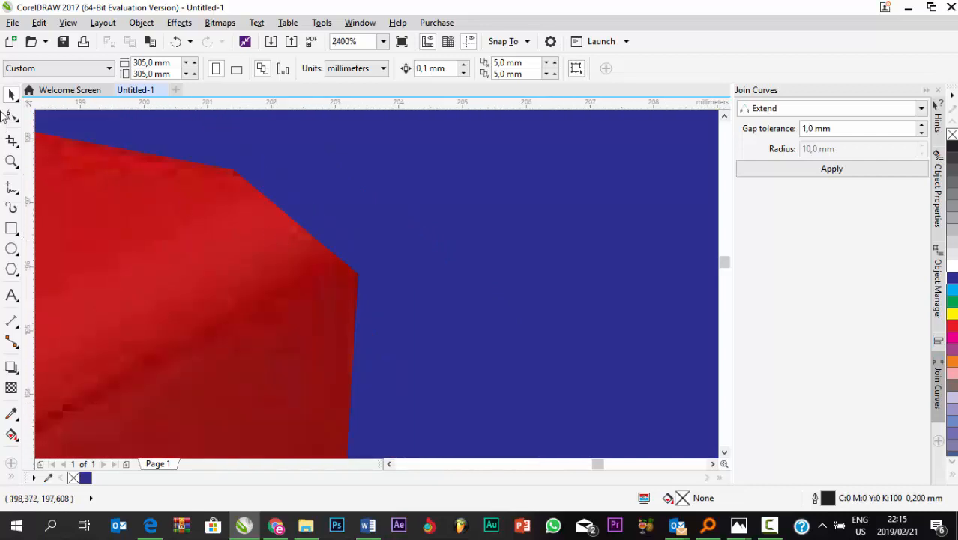
- Convert the straight outline segment across the lid's right corner to a curve
scroll(267, 240, up, 1)
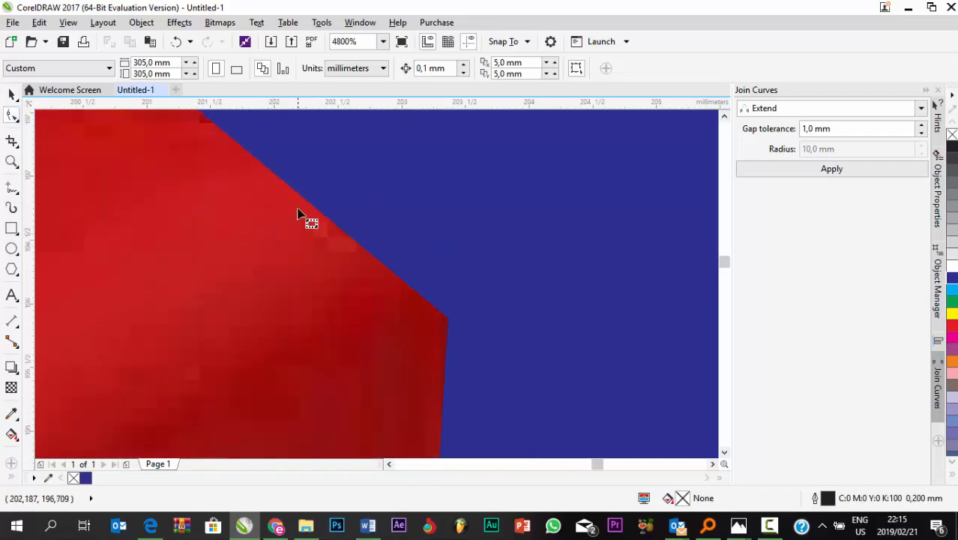
click(12, 115)
click(273, 177)
scroll(327, 242, down, 1)
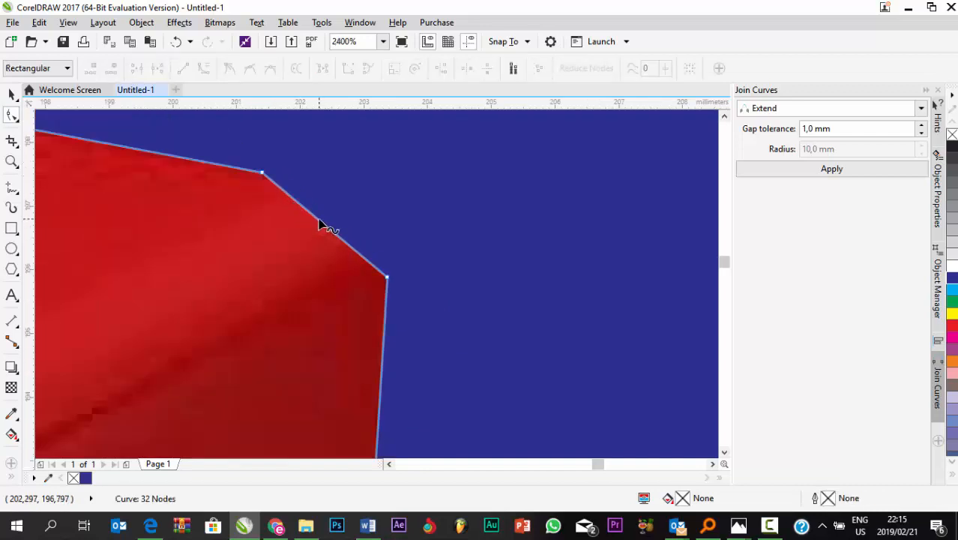
scroll(320, 224, up, 1)
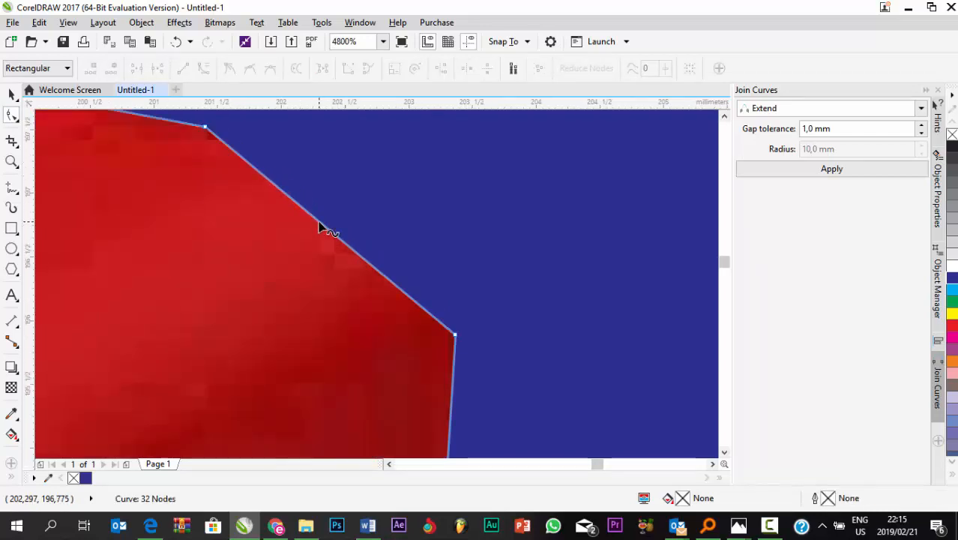
right_click(322, 226)
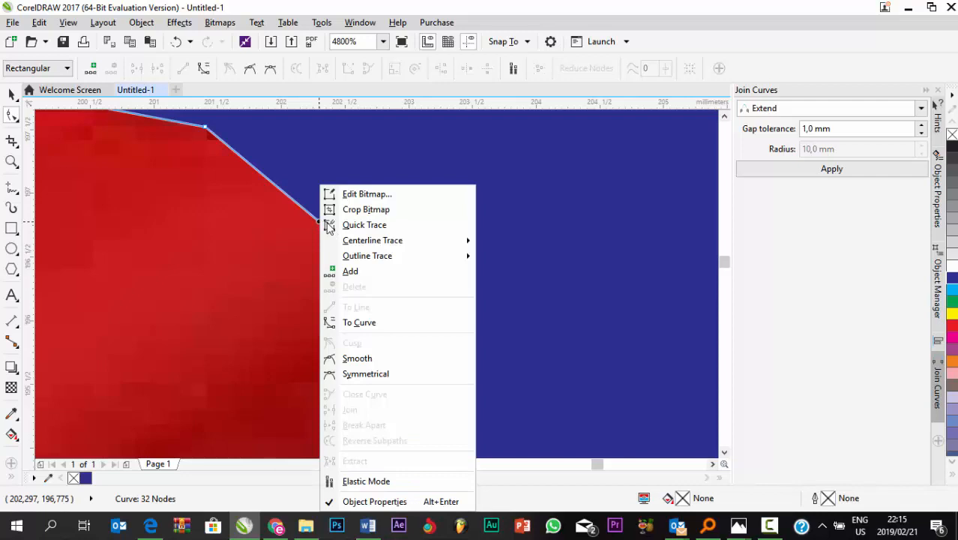
click(386, 324)
- Bend the segment at the lid's right corner outwards into a rounded corner and fine-tune its lower handle
scroll(403, 278, down, 2)
scroll(396, 275, up, 1)
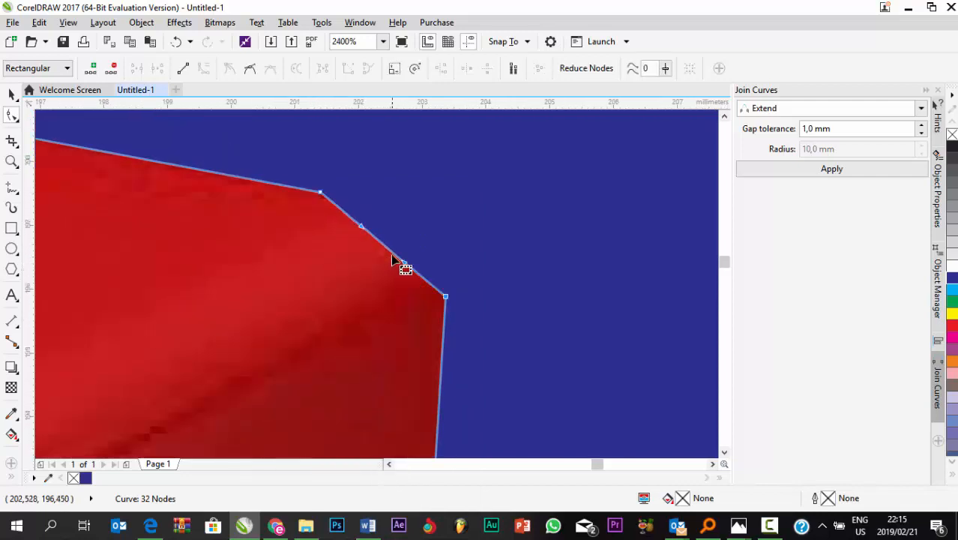
scroll(386, 249, up, 1)
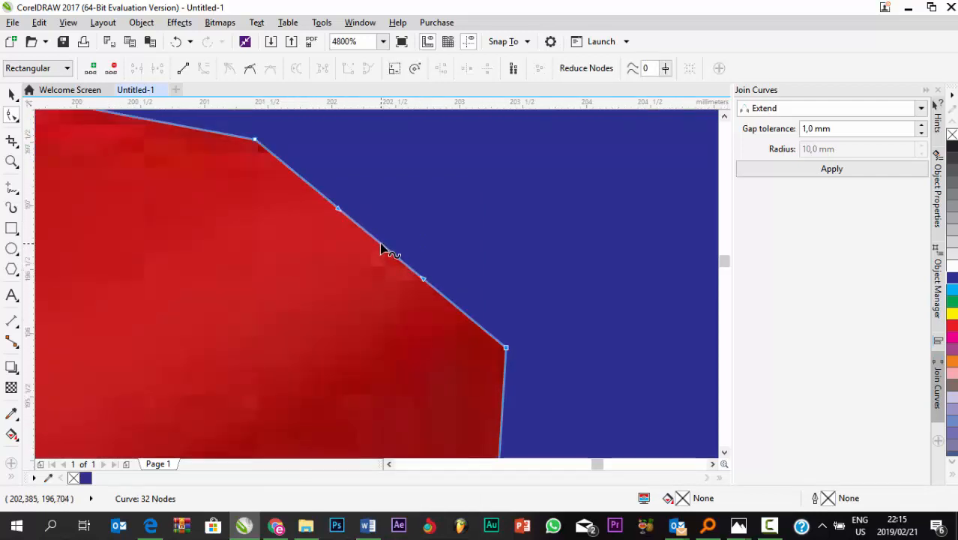
drag(386, 249, 444, 221)
scroll(546, 219, down, 2)
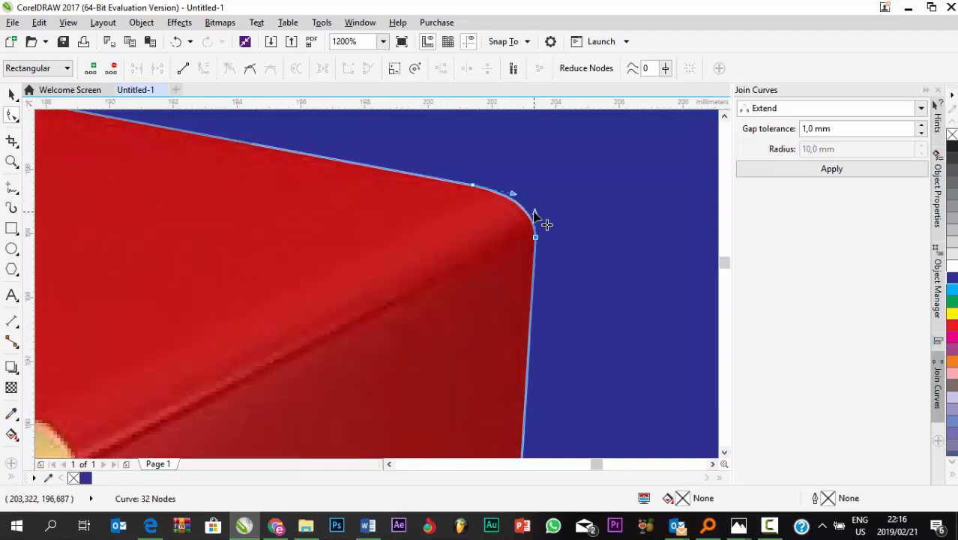
drag(534, 211, 534, 205)
click(575, 197)
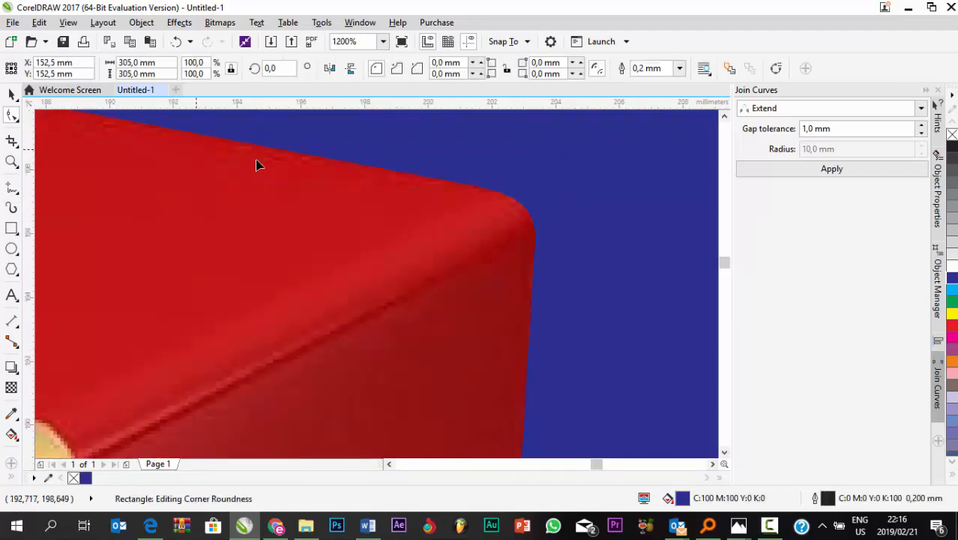
- Convert the short outline segment at the box's lower right corner to a curve and bend it outwards into a rounded corner
scroll(523, 154, down, 2)
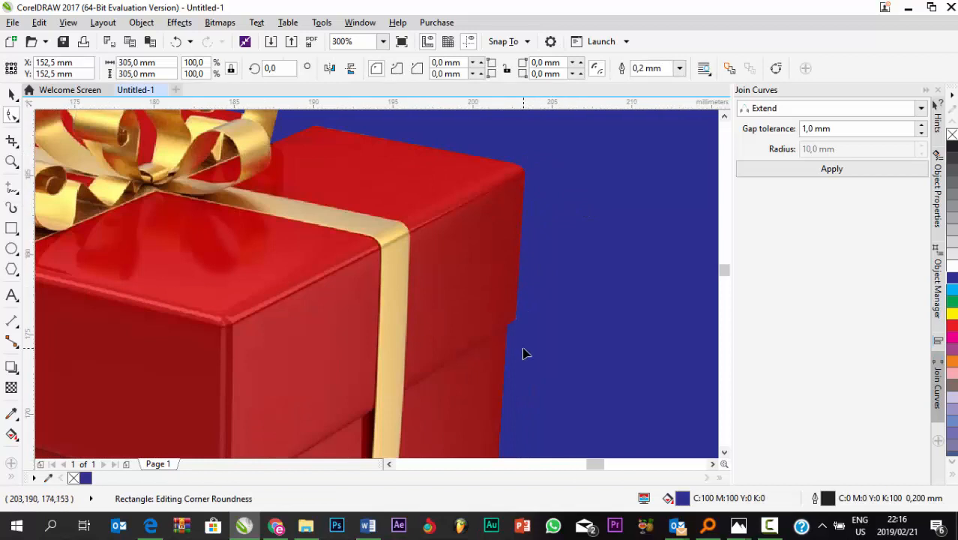
scroll(523, 351, down, 1)
scroll(445, 271, up, 6)
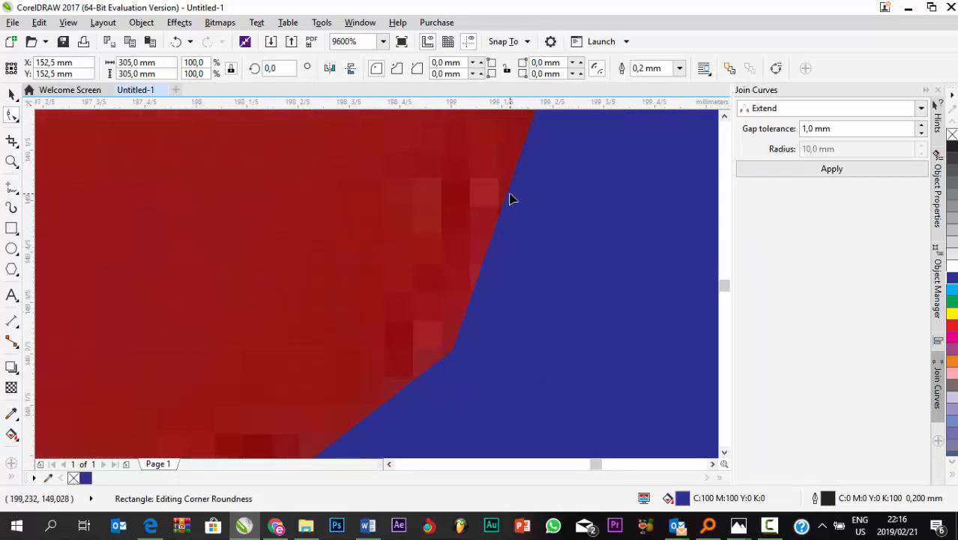
click(509, 197)
right_click(514, 198)
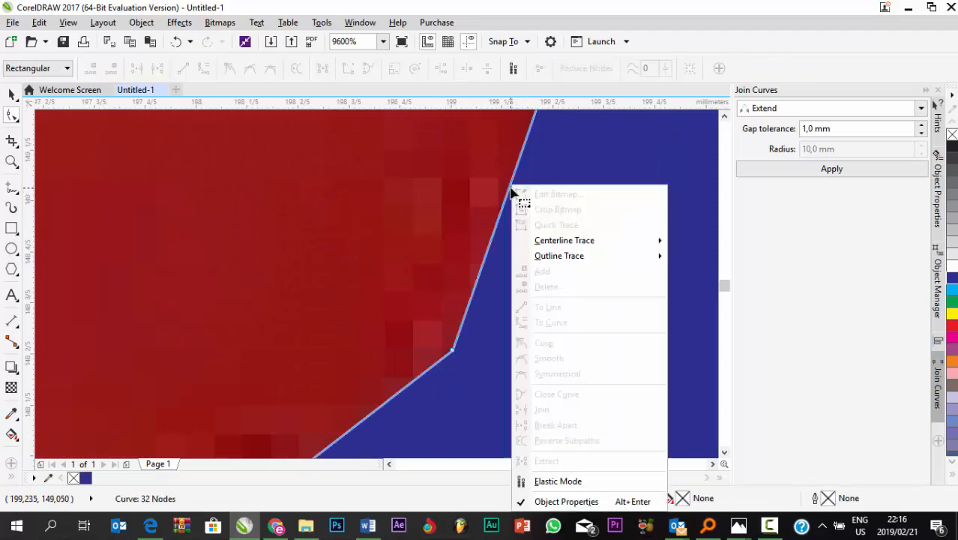
click(504, 207)
right_click(503, 205)
click(561, 268)
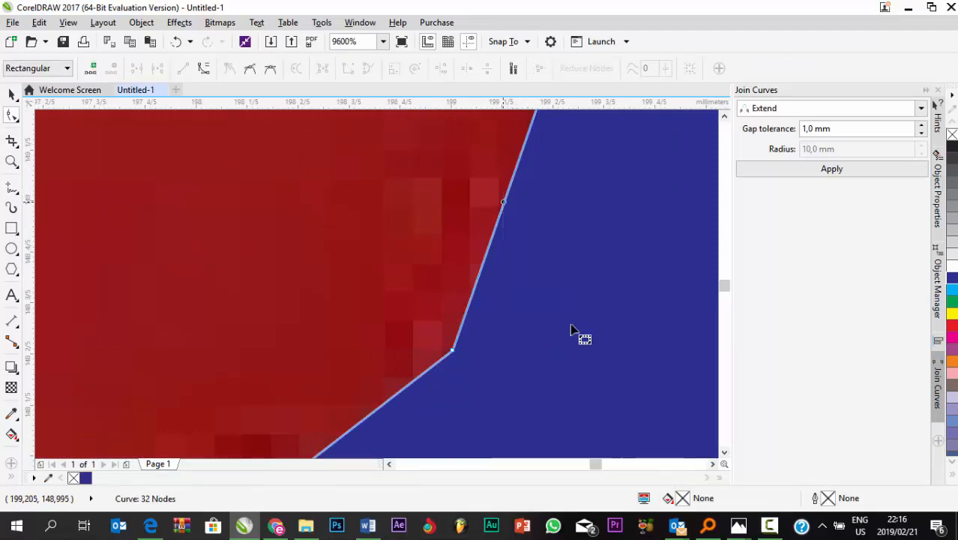
drag(500, 216, 525, 238)
scroll(652, 171, down, 8)
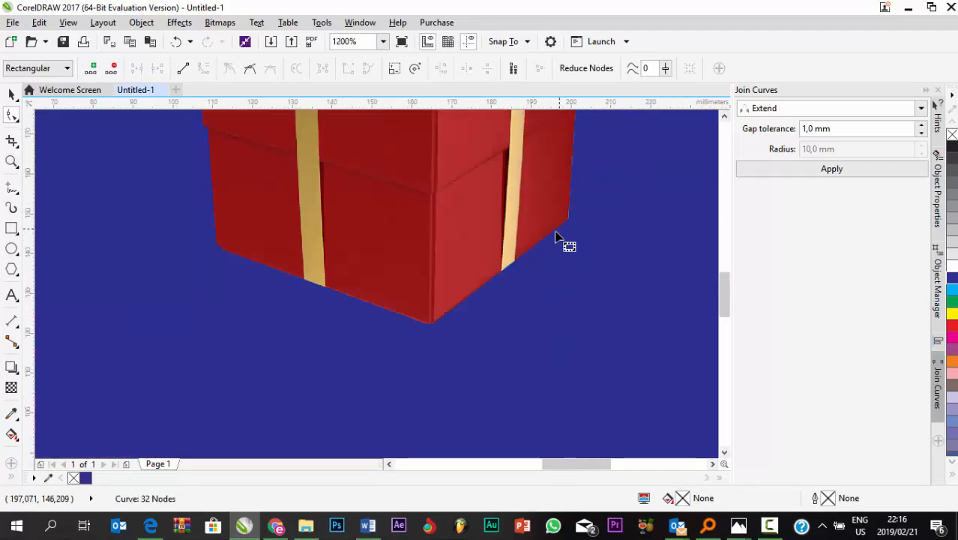
- Convert the short segment at the box's bottom front corner to a curve and bend it downwards
scroll(480, 326, up, 3)
scroll(491, 315, up, 2)
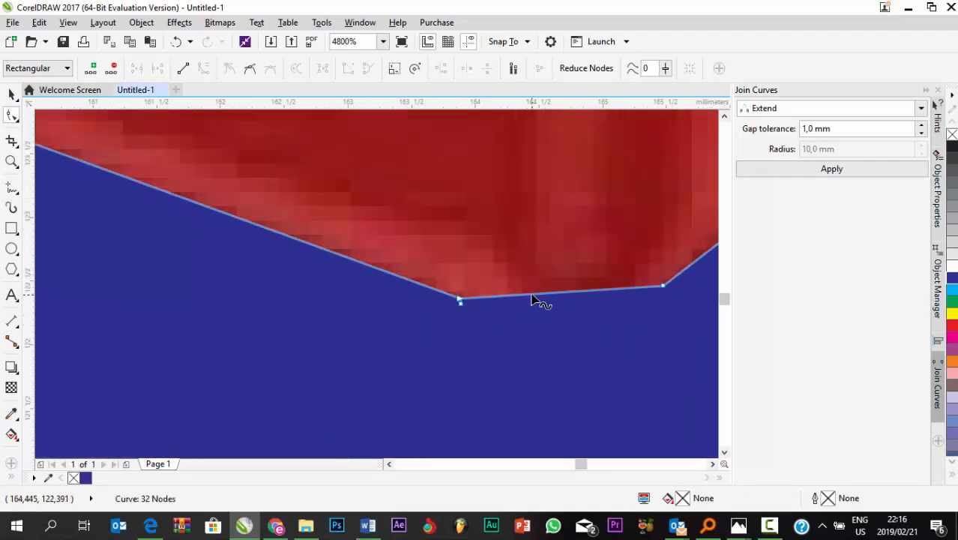
right_click(531, 298)
click(593, 321)
drag(577, 293, 578, 314)
scroll(443, 314, down, 5)
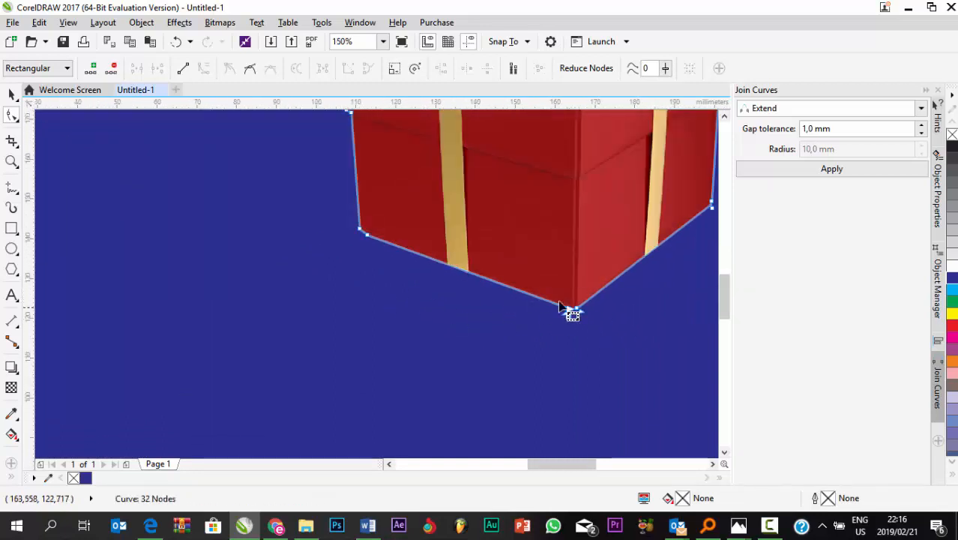
- Convert the slanted segment at the box's lower left corner to a curve and bend it outwards to round the corner
scroll(379, 251, up, 4)
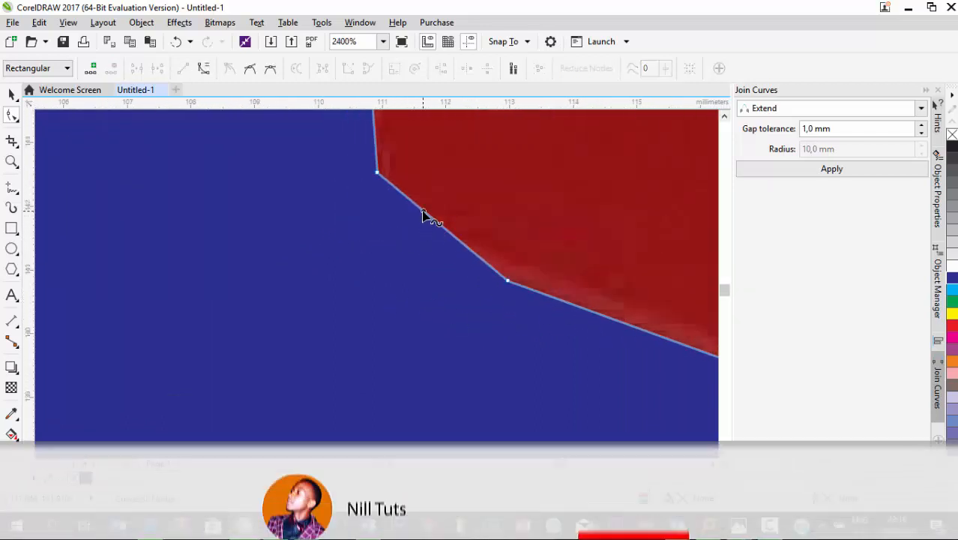
right_click(423, 216)
click(484, 321)
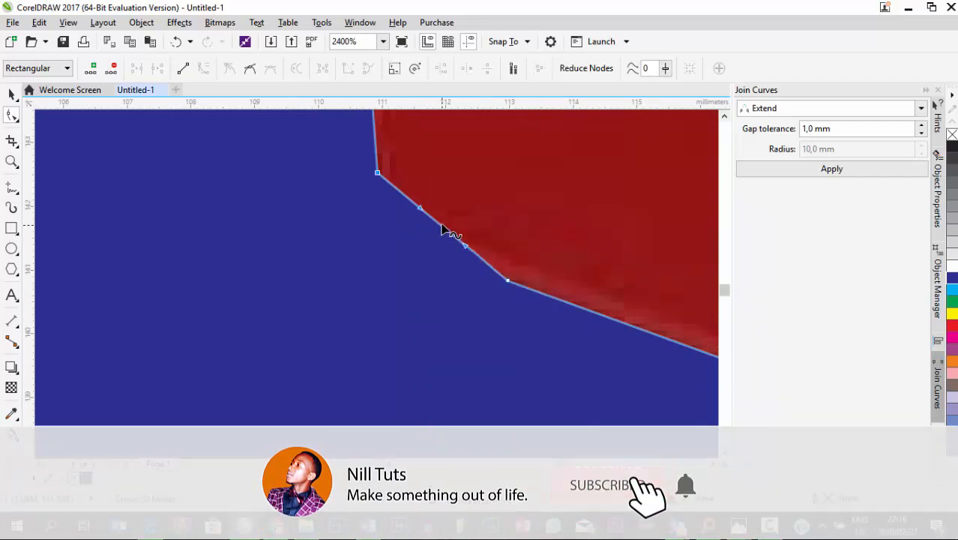
drag(442, 228, 433, 253)
scroll(476, 284, up, 2)
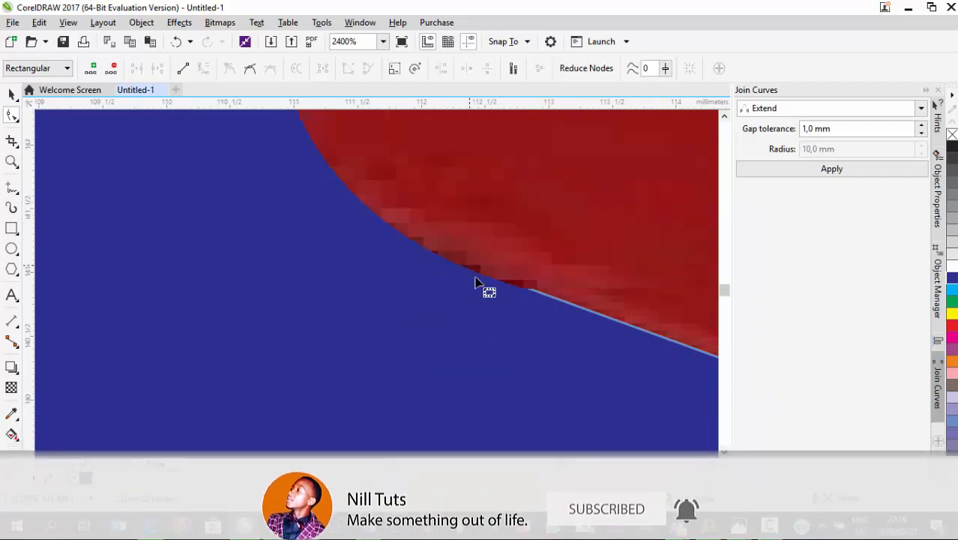
scroll(476, 284, down, 4)
scroll(432, 253, up, 1)
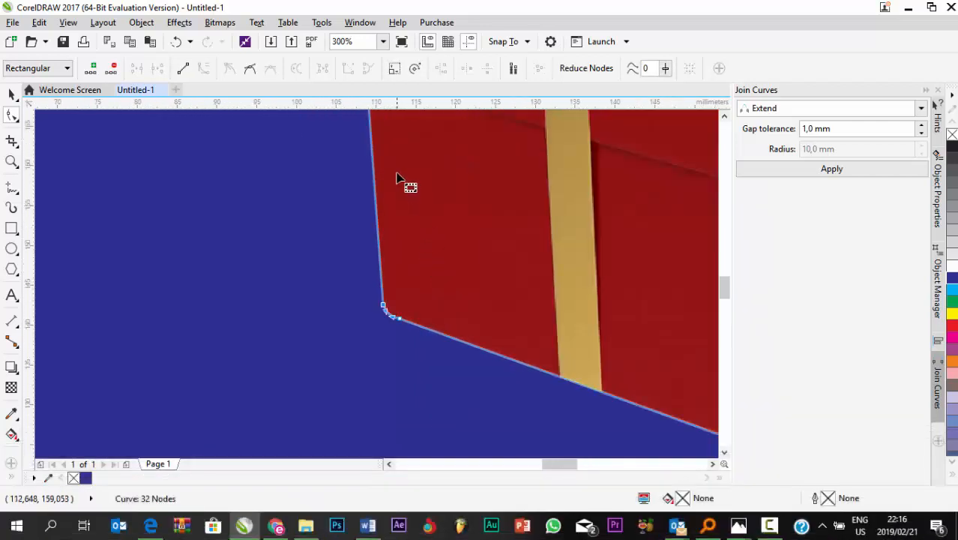
- Convert the segment across the lid's left corner to a curve and bend it outwards to round the corner
scroll(397, 178, down, 3)
scroll(434, 274, up, 5)
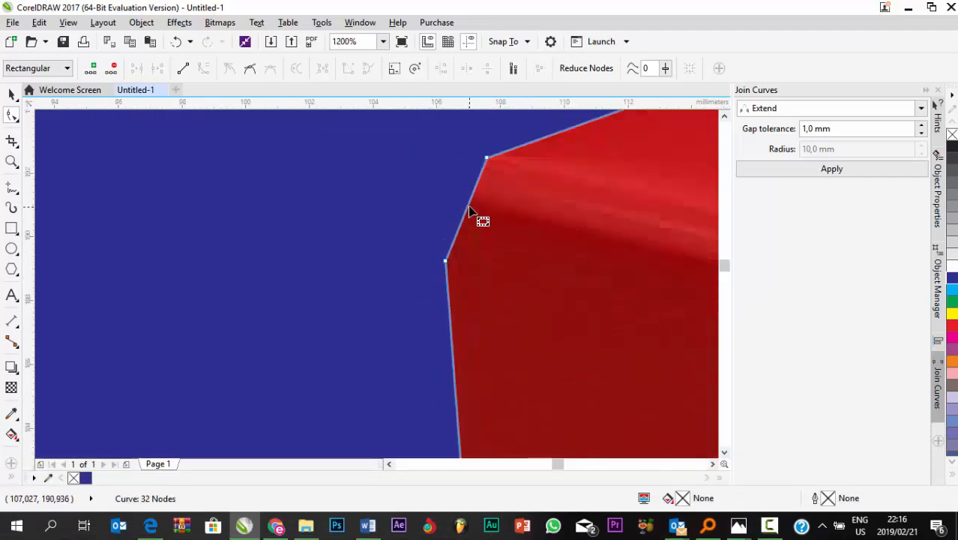
right_click(470, 210)
click(531, 324)
drag(467, 215, 456, 196)
scroll(386, 208, down, 3)
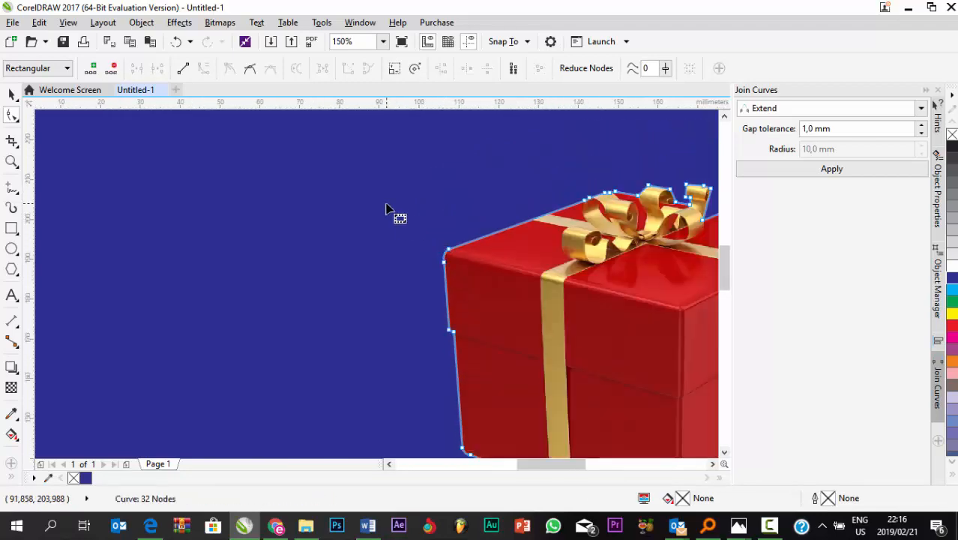
- Convert the short segment on the left shoulder of the leftmost ribbon loop to a curve and bend it slightly outwards
click(627, 239)
scroll(627, 239, up, 1)
scroll(571, 162, up, 3)
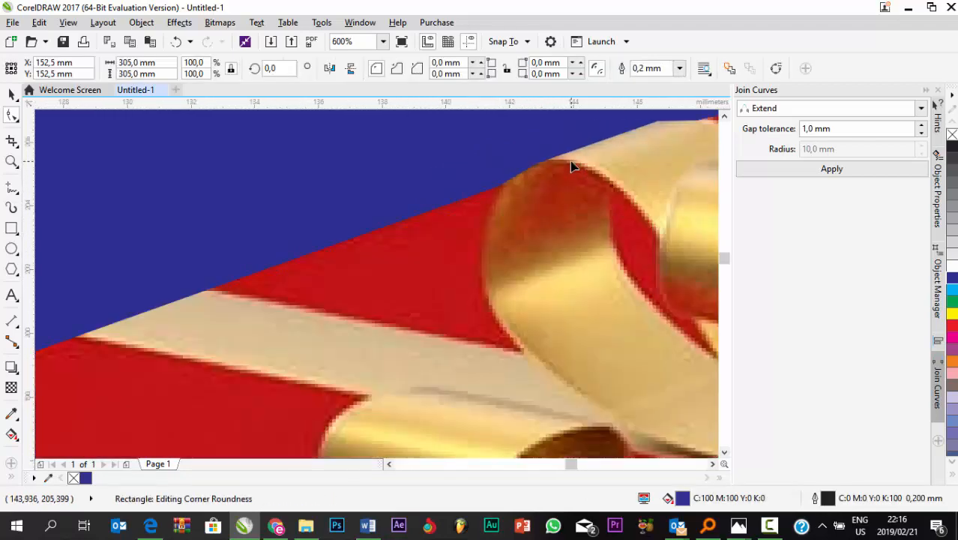
scroll(469, 274, down, 1)
scroll(475, 248, up, 1)
click(470, 281)
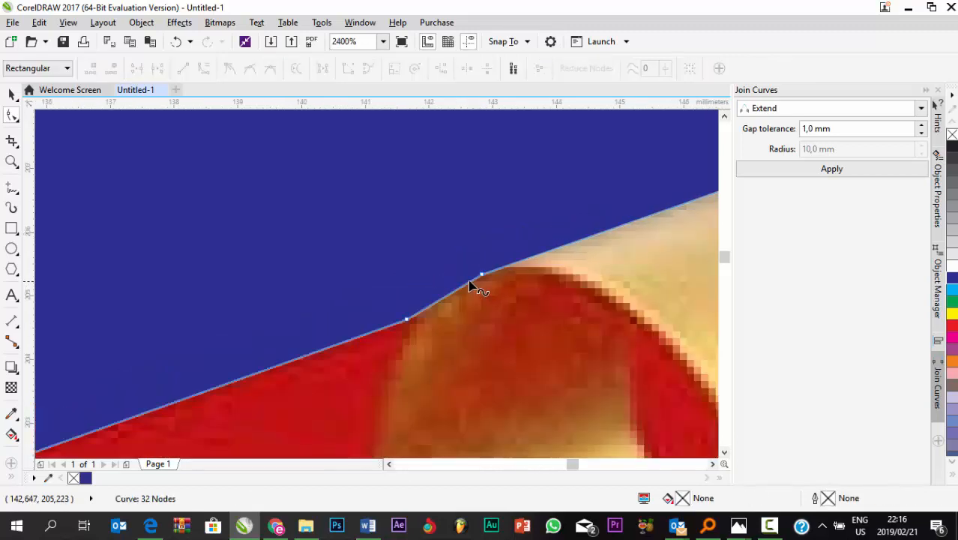
right_click(467, 281)
click(502, 320)
scroll(443, 289, up, 1)
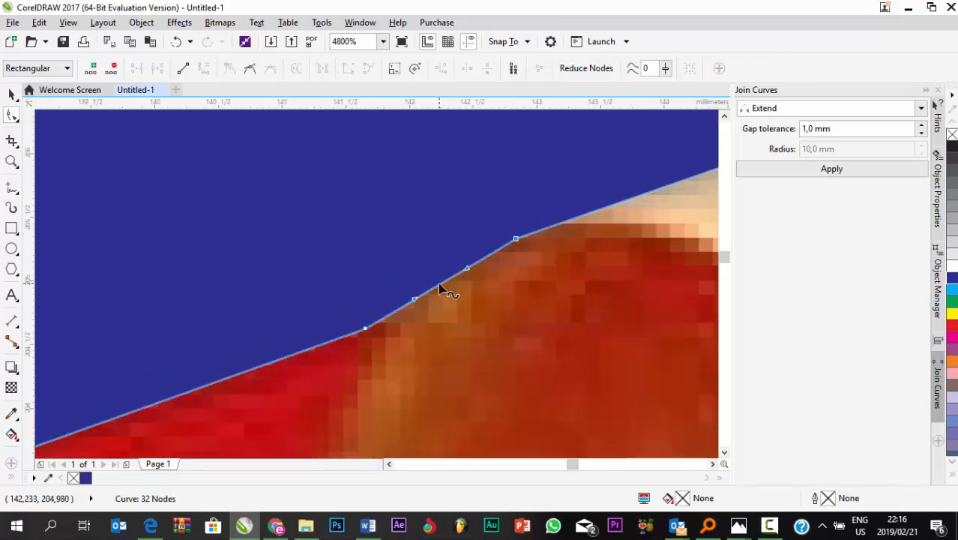
mouse_move(439, 287)
mouse_down()
mouse_move(434, 268)
mouse_move(433, 279)
mouse_up()
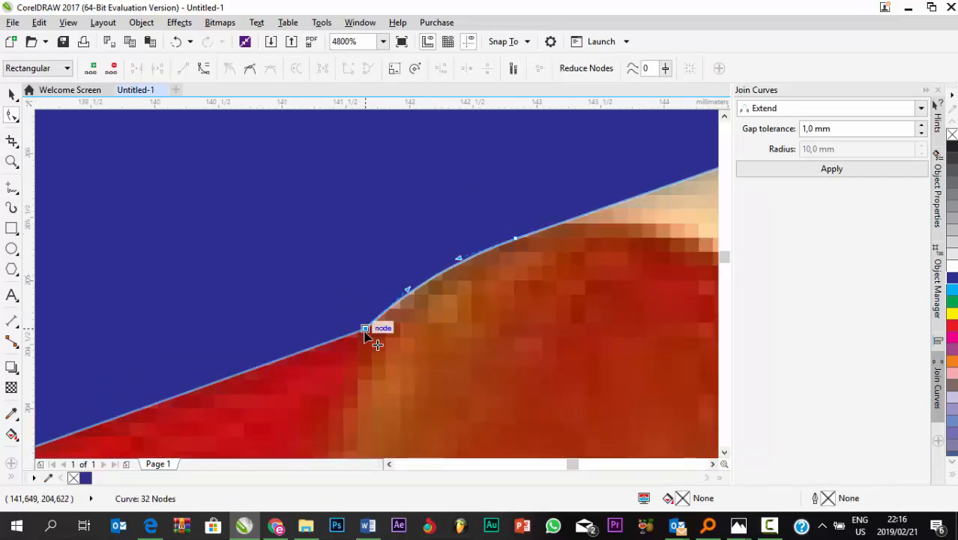
click(365, 330)
scroll(450, 285, down, 3)
scroll(322, 339, up, 1)
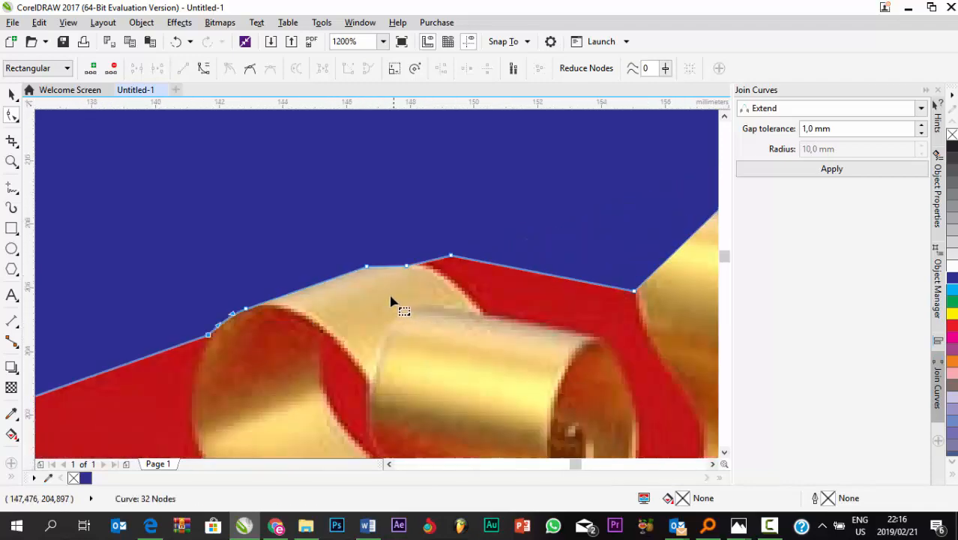
- Convert the short flat segment on top of the leftmost ribbon loop to a curve and shape it to the ribbon
scroll(382, 266, up, 2)
right_click(383, 287)
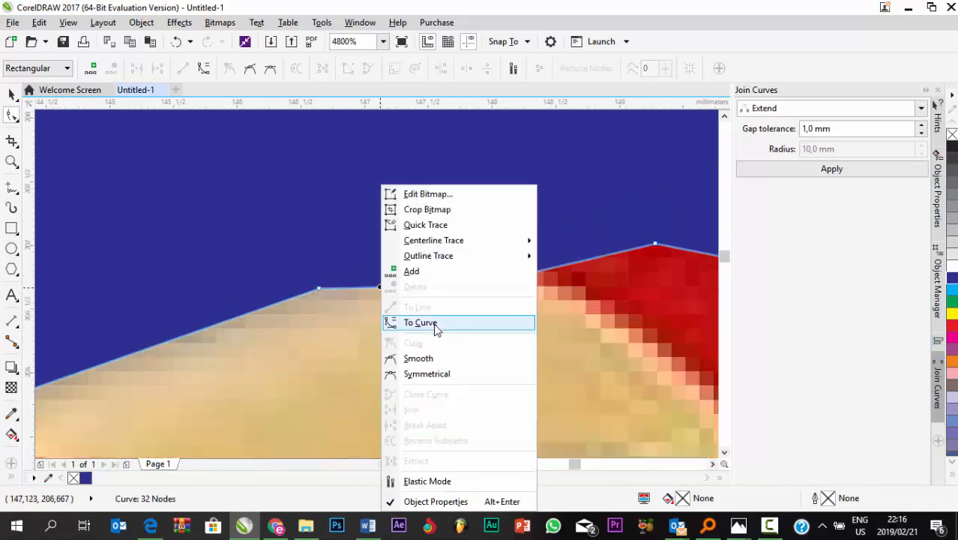
click(436, 328)
drag(400, 258, 399, 283)
scroll(449, 281, down, 3)
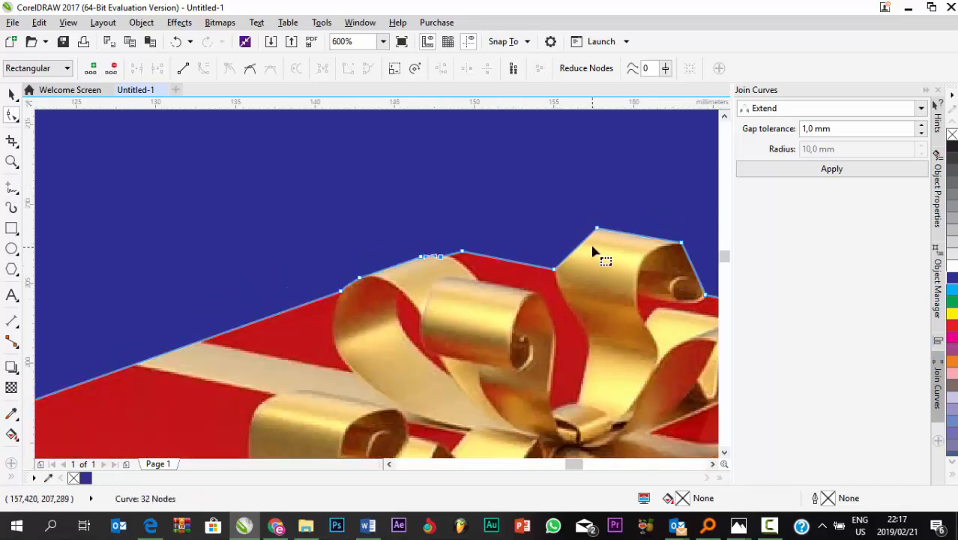
- Convert the slanted segment on the left side of the bow's middle curl to a curve and bend it outwards around the ribbon
scroll(585, 246, up, 2)
right_click(579, 234)
click(628, 322)
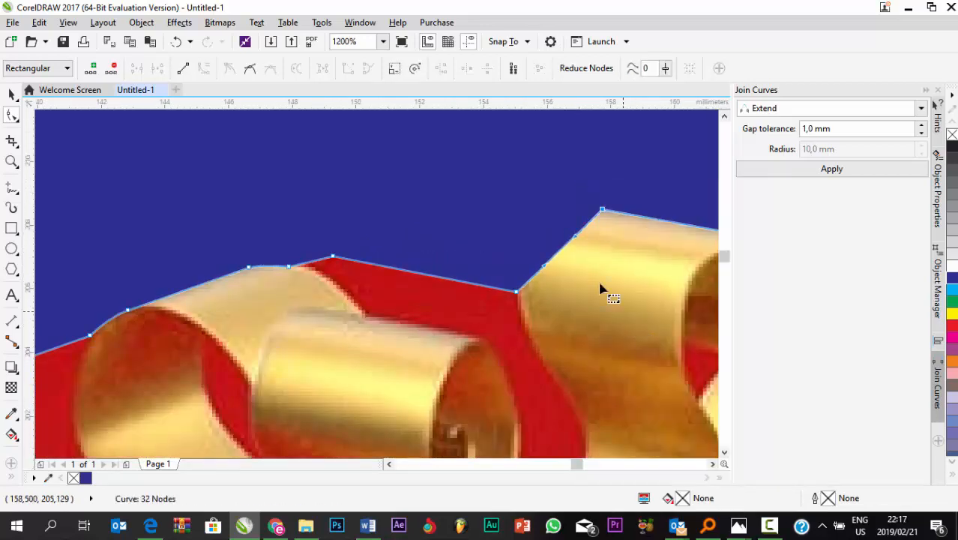
drag(559, 258, 540, 231)
scroll(540, 231, down, 2)
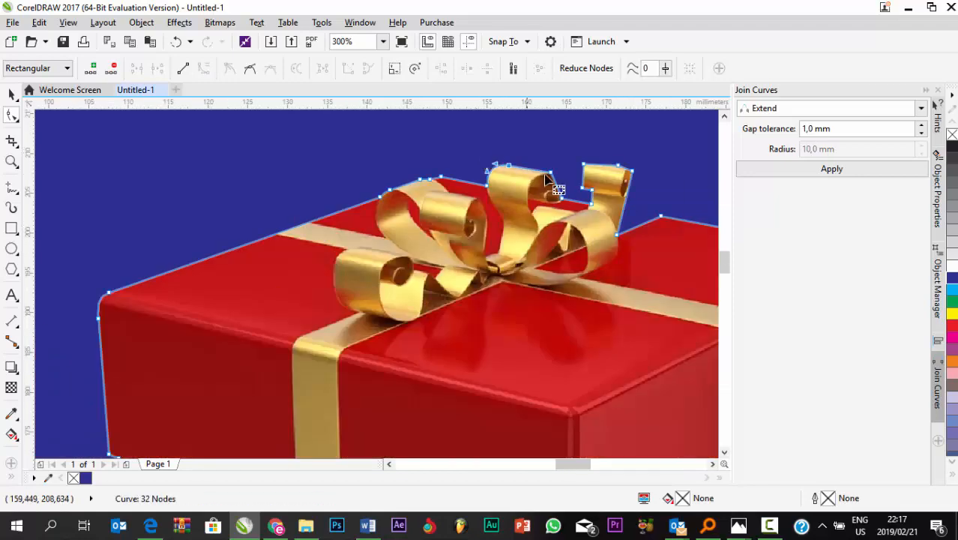
- Convert the segment on the right side of the bow's middle curl to a curve, bend it outwards and refine it along the ribbon's edge
scroll(584, 193, up, 3)
right_click(597, 194)
click(600, 192)
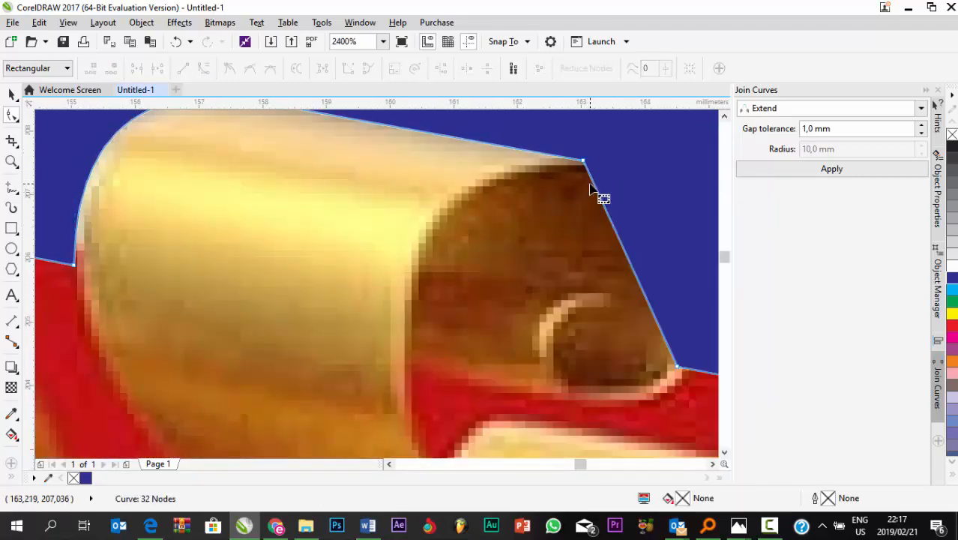
right_click(600, 193)
click(629, 320)
scroll(501, 243, down, 1)
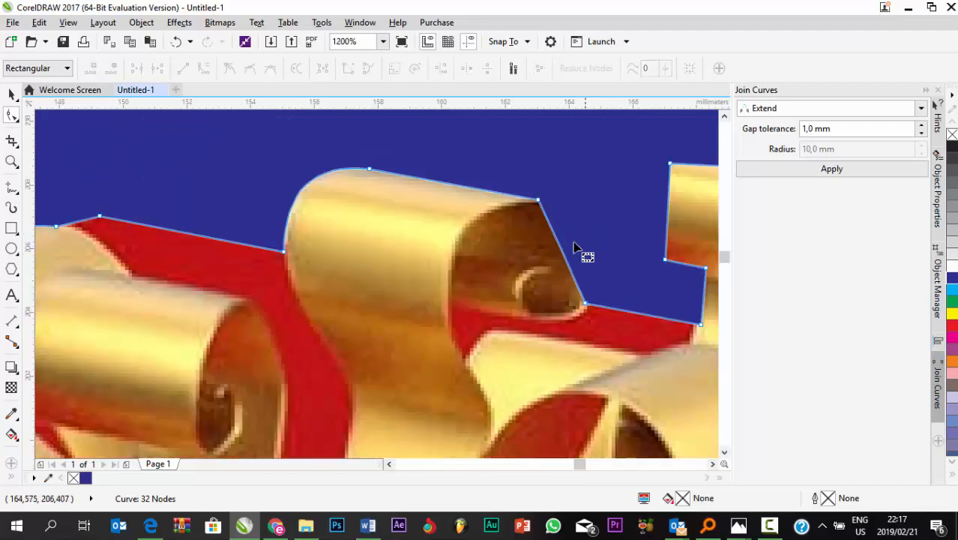
drag(584, 255, 612, 280)
scroll(589, 300, up, 2)
click(579, 324)
scroll(603, 291, up, 3)
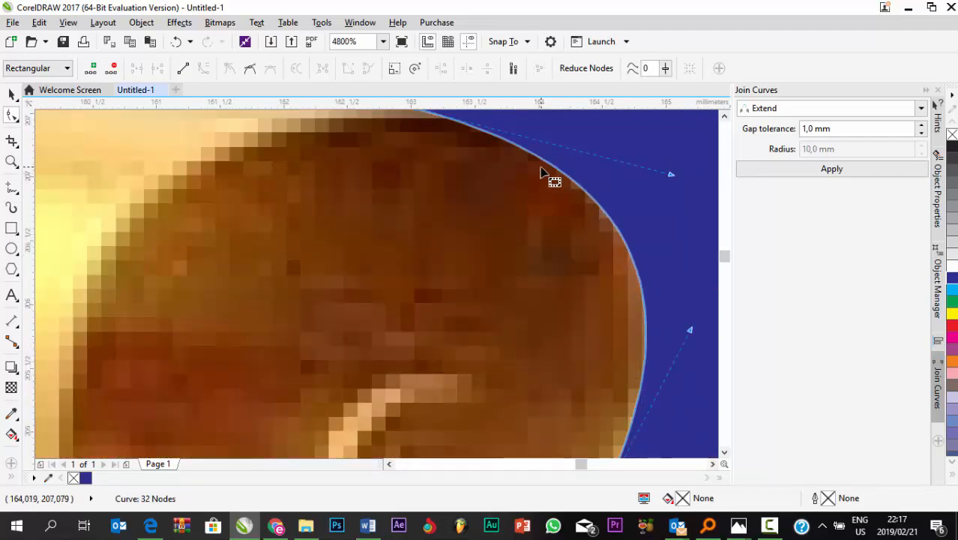
drag(643, 287, 622, 299)
scroll(623, 299, down, 3)
- Convert the straight segment along the left edge of the bow's right curl to a curve and bend it outwards
scroll(537, 222, up, 3)
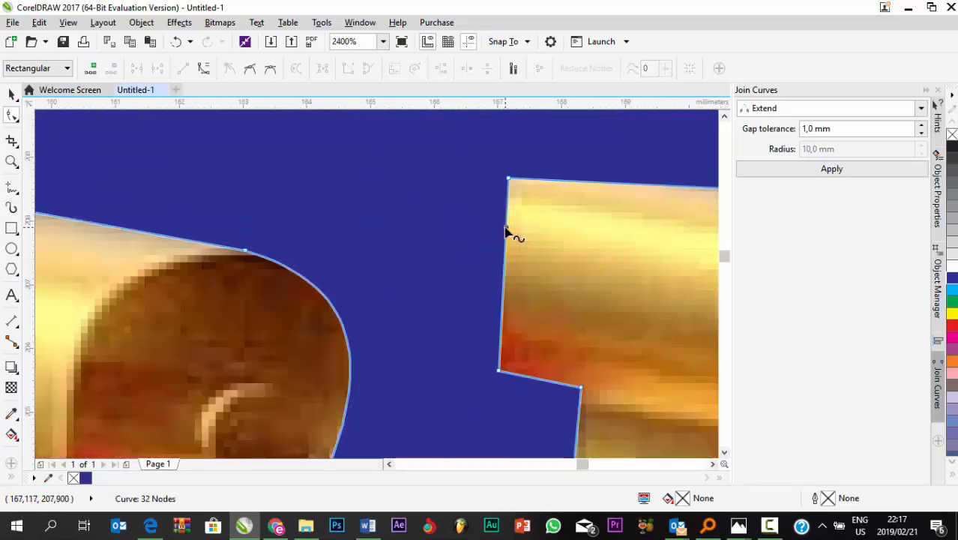
right_click(507, 230)
click(545, 322)
drag(507, 275, 472, 267)
scroll(560, 203, down, 1)
scroll(623, 196, up, 1)
- Convert the top edge segment of the bow's right curl to a curve and arch it along the ribbon
right_click(596, 174)
key(Escape)
scroll(554, 212, down, 2)
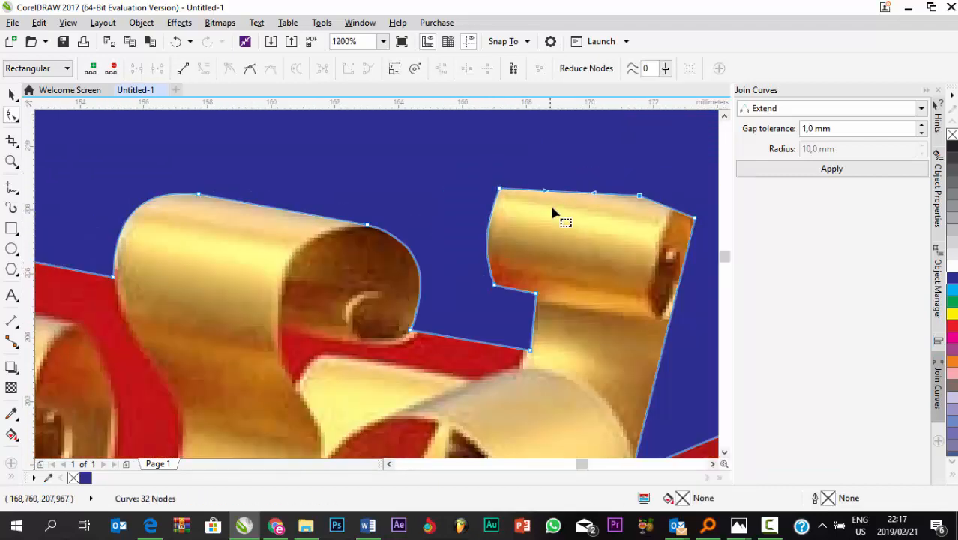
scroll(578, 199, up, 2)
drag(577, 199, 514, 180)
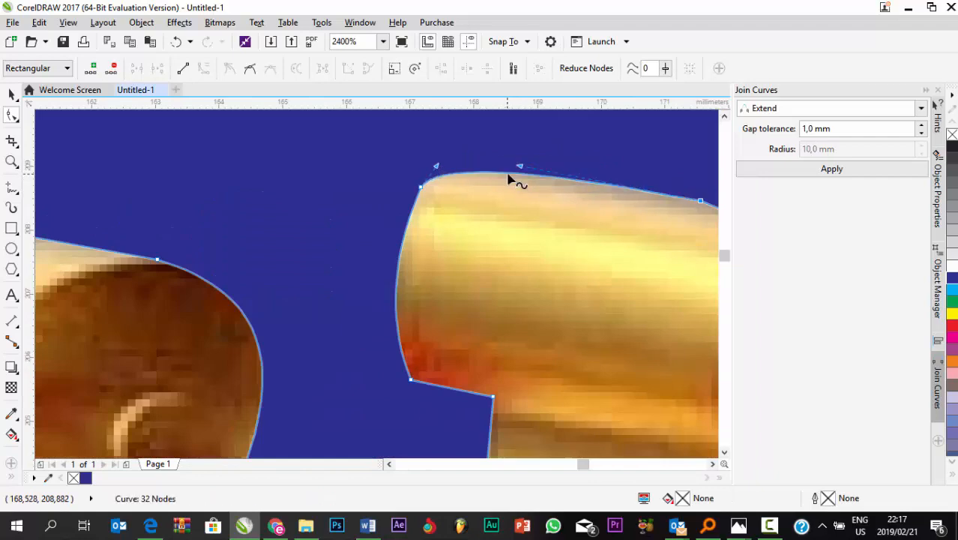
- Convert the short segment at the upper right end of the bow's right curl to a curve and bend it outwards
scroll(514, 180, down, 1)
scroll(636, 200, up, 1)
right_click(630, 197)
key(Escape)
drag(629, 197, 658, 193)
scroll(381, 175, down, 3)
scroll(450, 222, up, 2)
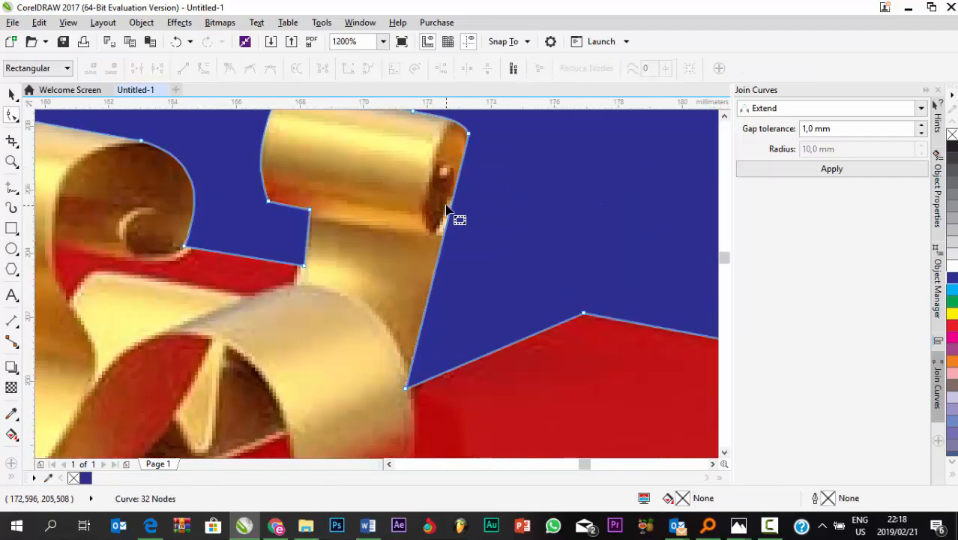
- Convert the long right edge segment of the bow's right curl to a curve, bend it outwards and fine-tune it along the ribbon
right_click(456, 189)
key(Escape)
scroll(441, 259, up, 1)
drag(439, 250, 475, 220)
scroll(479, 141, down, 1)
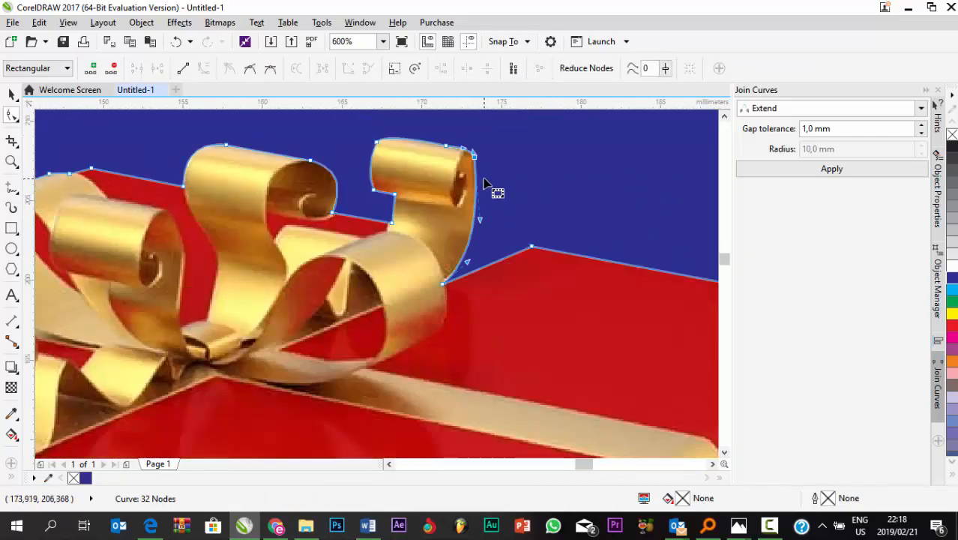
scroll(497, 192, up, 1)
mouse_move(488, 268)
mouse_down()
mouse_move(492, 255)
mouse_move(479, 263)
mouse_up()
- Convert the short vertical segment in the notch below the bow's right curl to a curve and bend it slightly into the ribbon
scroll(293, 247, up, 1)
scroll(344, 217, up, 1)
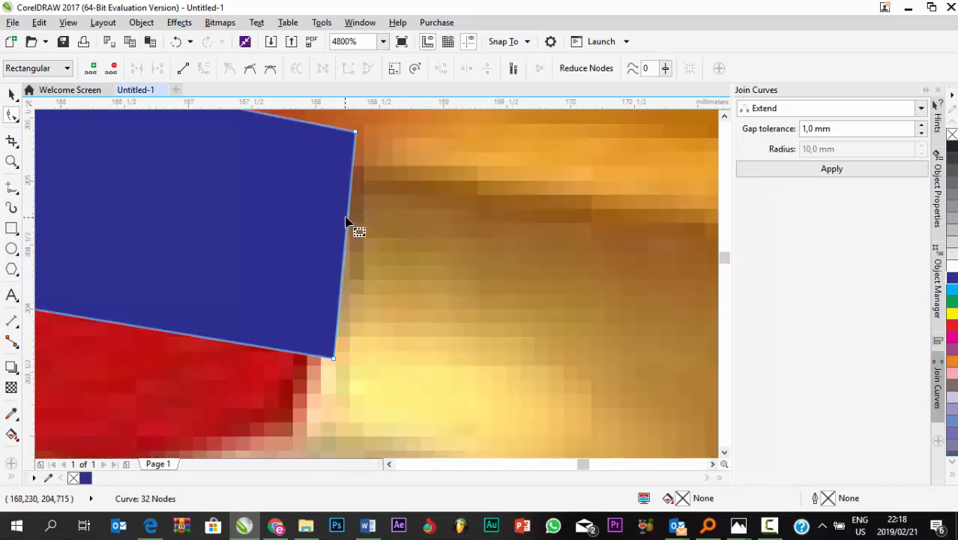
right_click(347, 210)
click(381, 271)
drag(344, 234, 356, 238)
scroll(408, 212, down, 3)
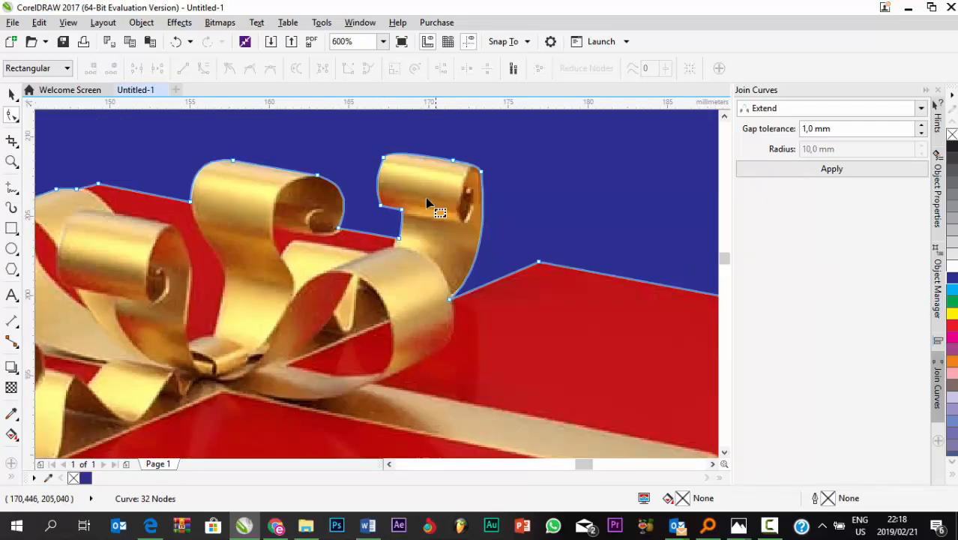
- Leave node editing, deselect everything and examine the smoothed gift box cut-out against the blue background
click(12, 93)
click(187, 150)
scroll(497, 178, down, 1)
scroll(499, 154, down, 3)
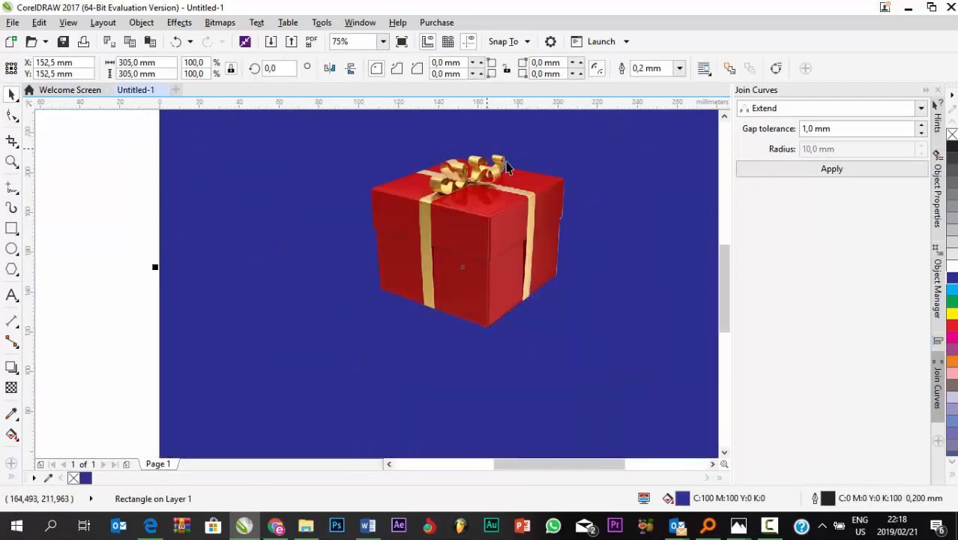
scroll(563, 208, up, 1)
click(671, 201)
scroll(516, 208, up, 2)
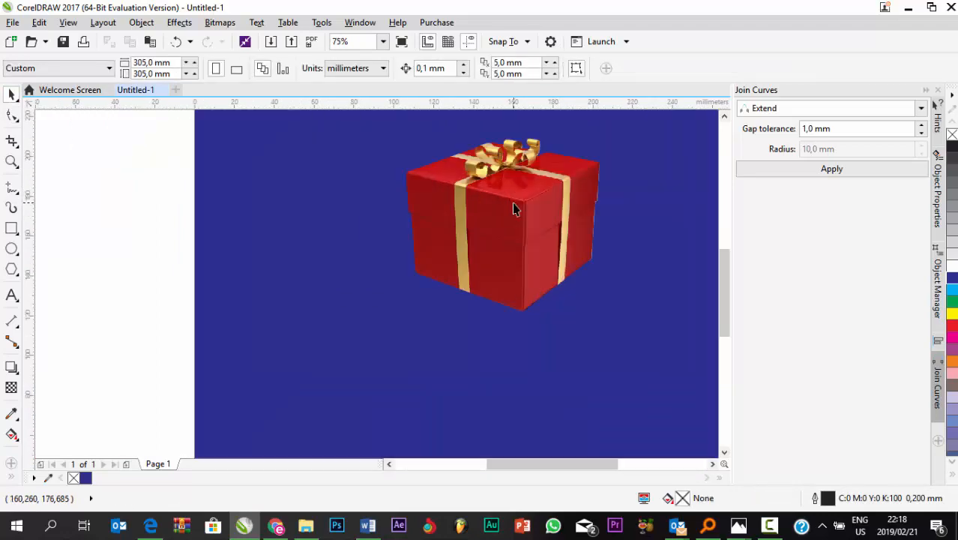
scroll(516, 208, down, 1)
scroll(538, 167, up, 2)
scroll(538, 166, down, 2)
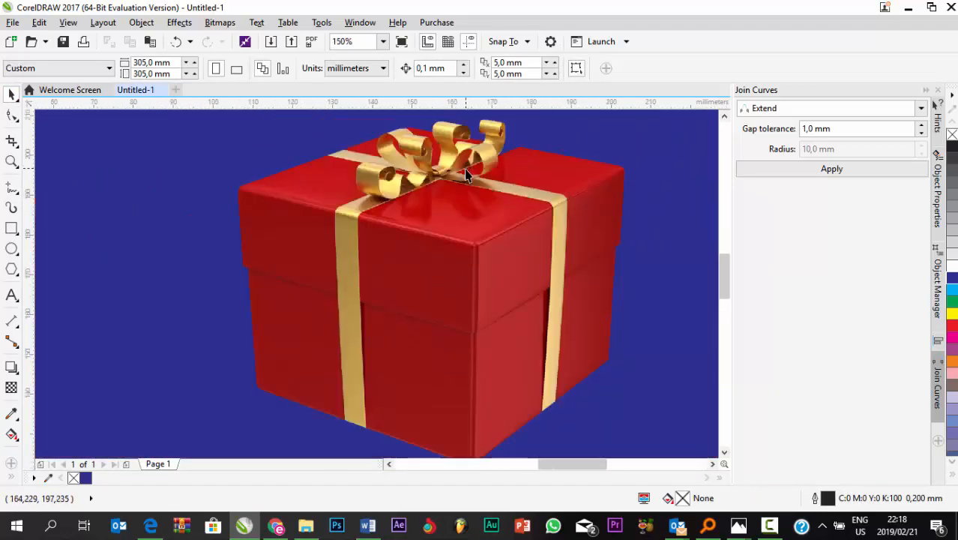
- Inspect the edges of the gift box cut-out up close and as a whole against the blue square
scroll(540, 225, up, 2)
scroll(538, 207, down, 2)
scroll(538, 198, up, 2)
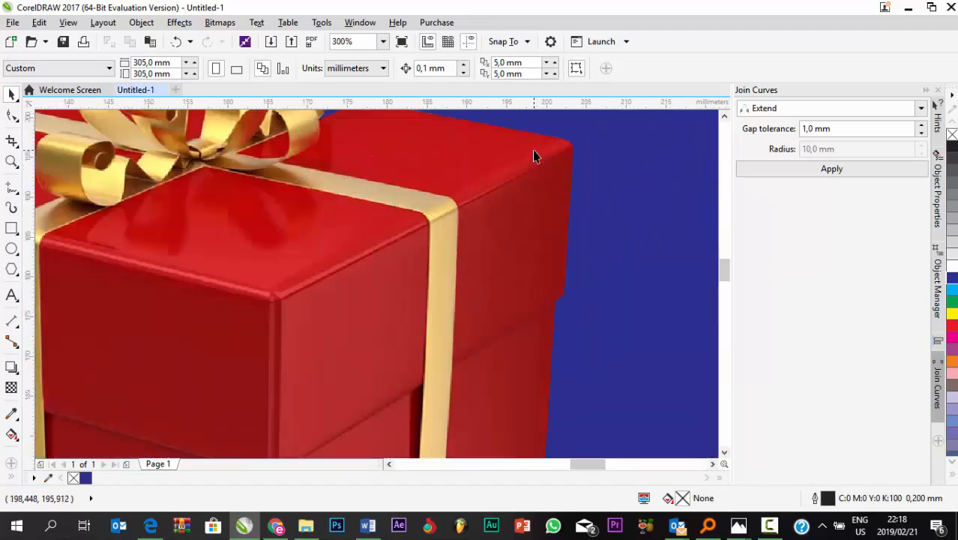
scroll(535, 154, down, 3)
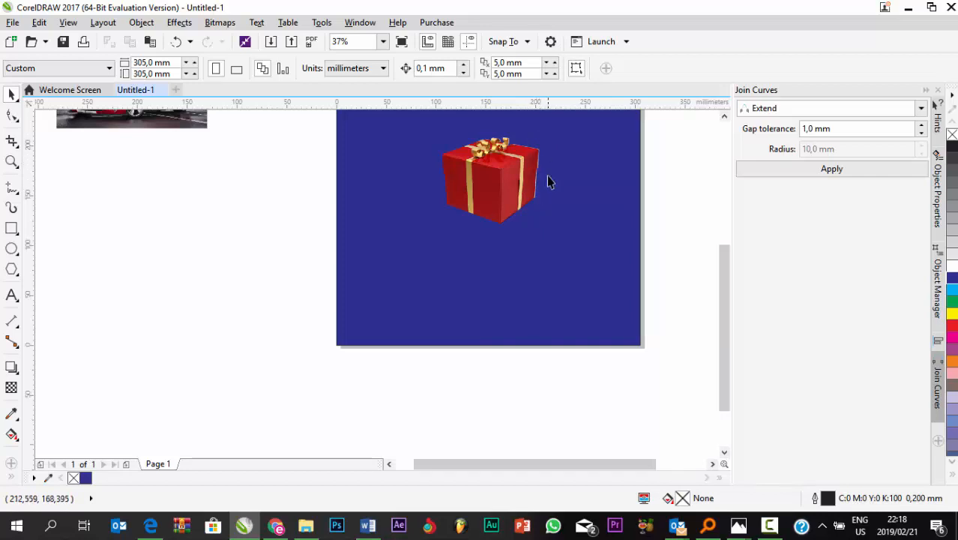
scroll(548, 182, up, 3)
scroll(453, 199, up, 1)
scroll(479, 331, down, 1)
scroll(463, 196, down, 1)
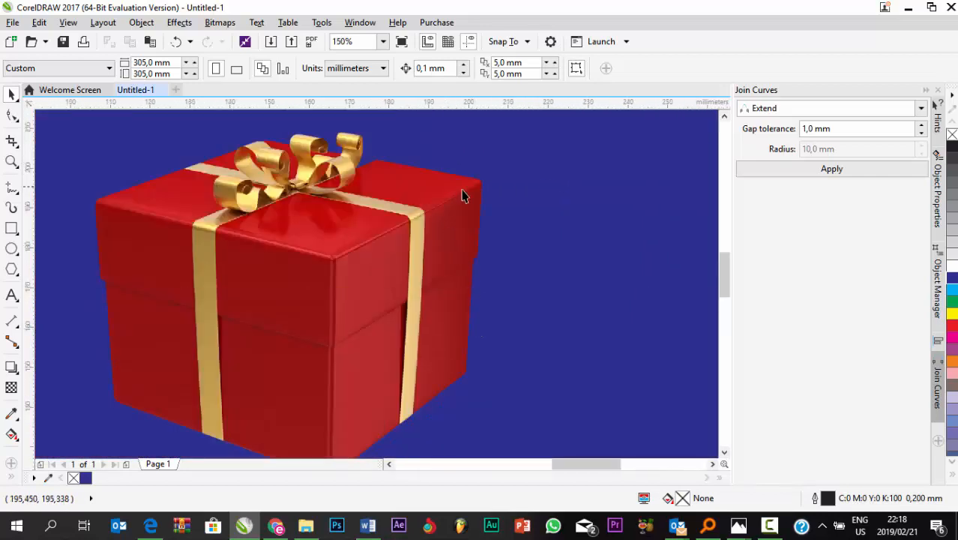
scroll(463, 196, up, 4)
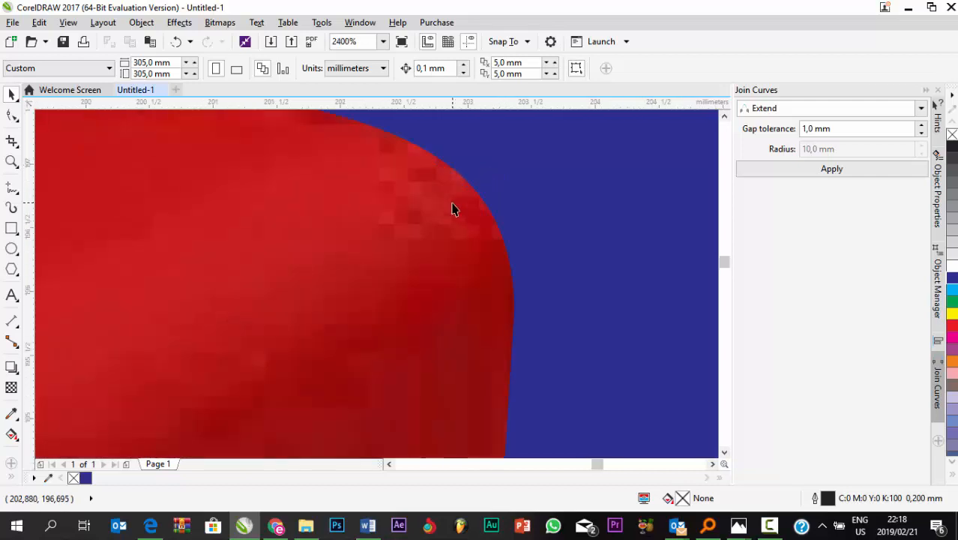
scroll(527, 196, down, 7)
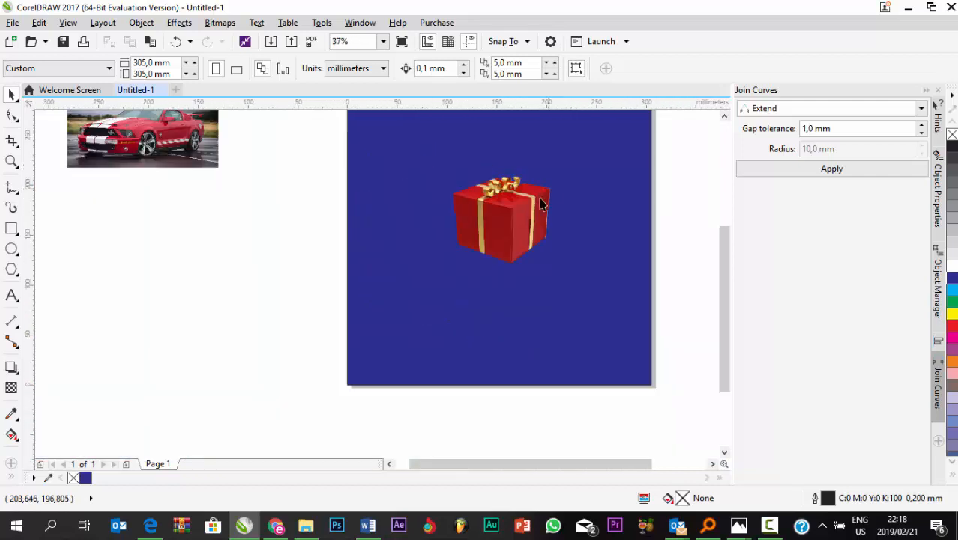
scroll(552, 195, up, 1)
scroll(459, 203, down, 2)
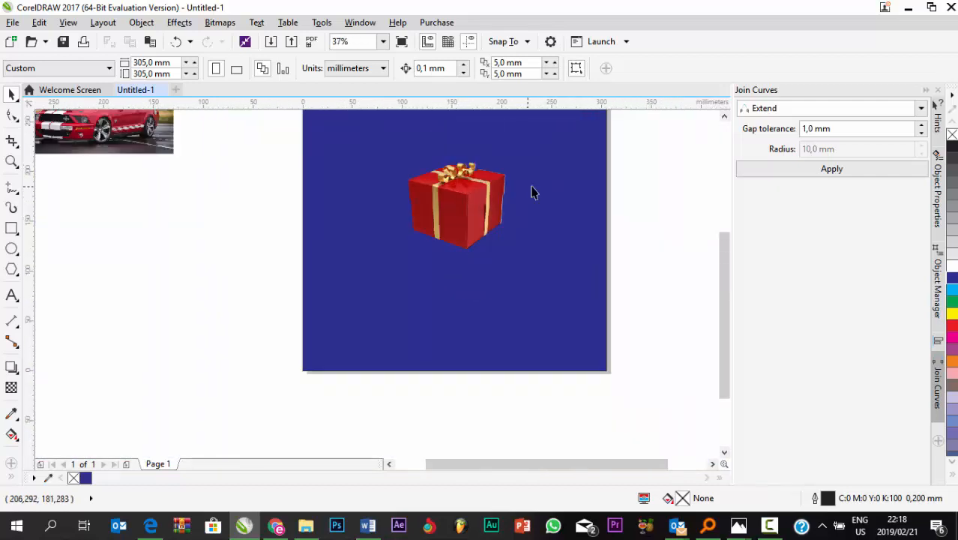
- Select the gift box cut-out and enlarge it proportionally to about 177 × 158 mm on the blue square
click(486, 196)
scroll(533, 204, down, 1)
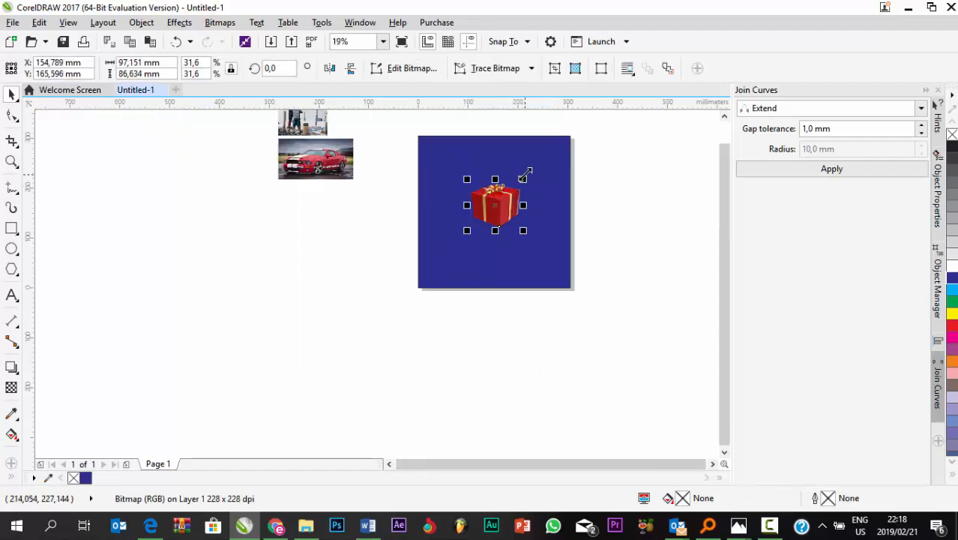
scroll(524, 177, up, 1)
drag(523, 189, 572, 141)
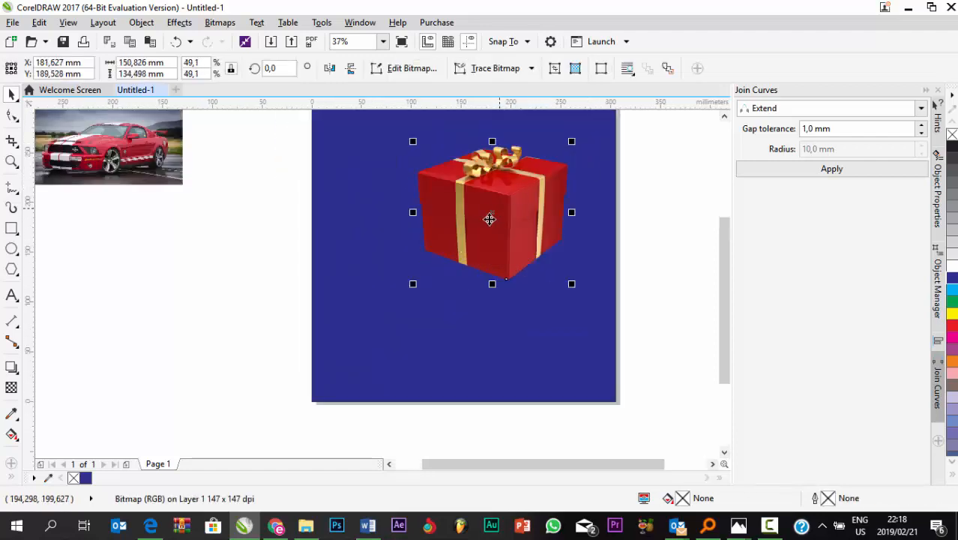
drag(413, 286, 385, 307)
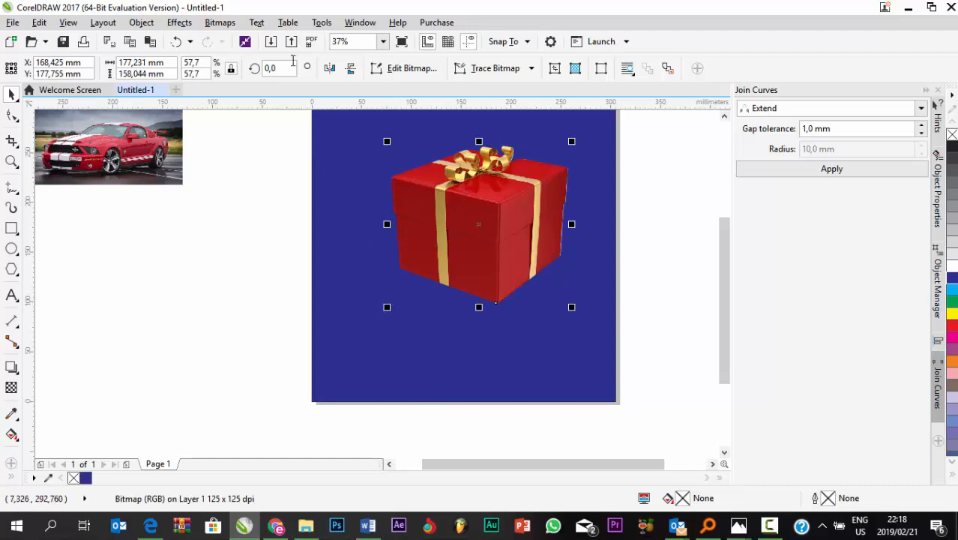
- Convert the gift box cut-out to a 300 dpi RGB Color (24-bit) bitmap with transparent background and deselect it
click(219, 22)
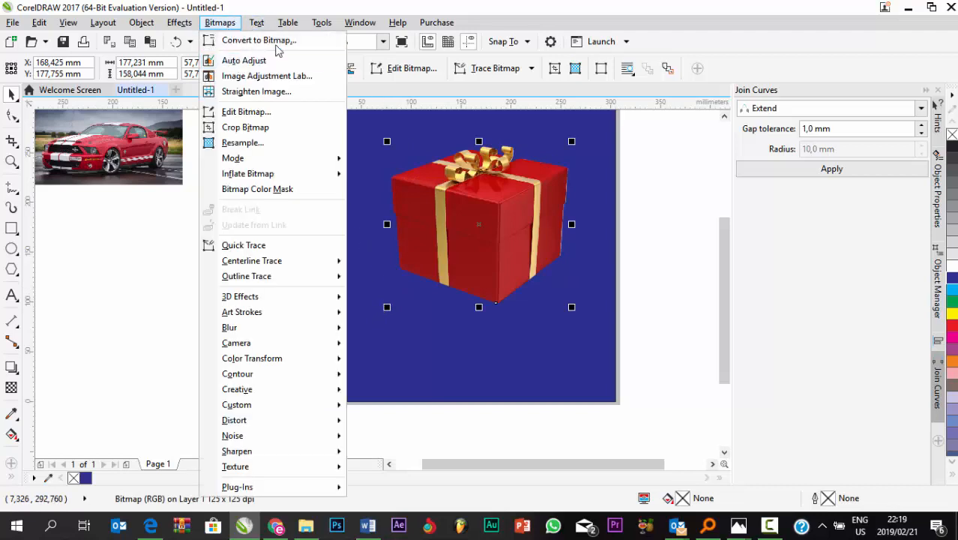
click(271, 39)
click(561, 223)
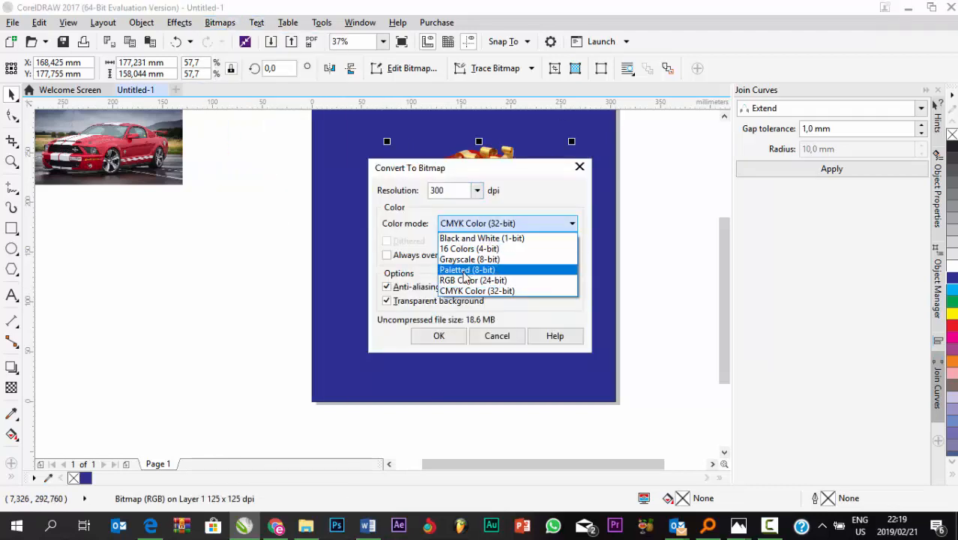
click(470, 279)
click(443, 336)
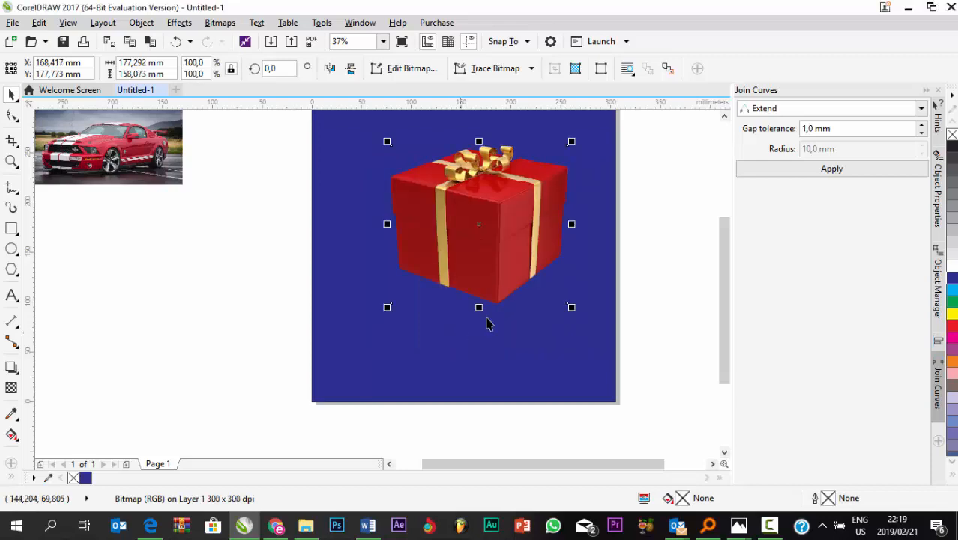
click(618, 232)
scroll(510, 174, up, 3)
scroll(522, 201, down, 3)
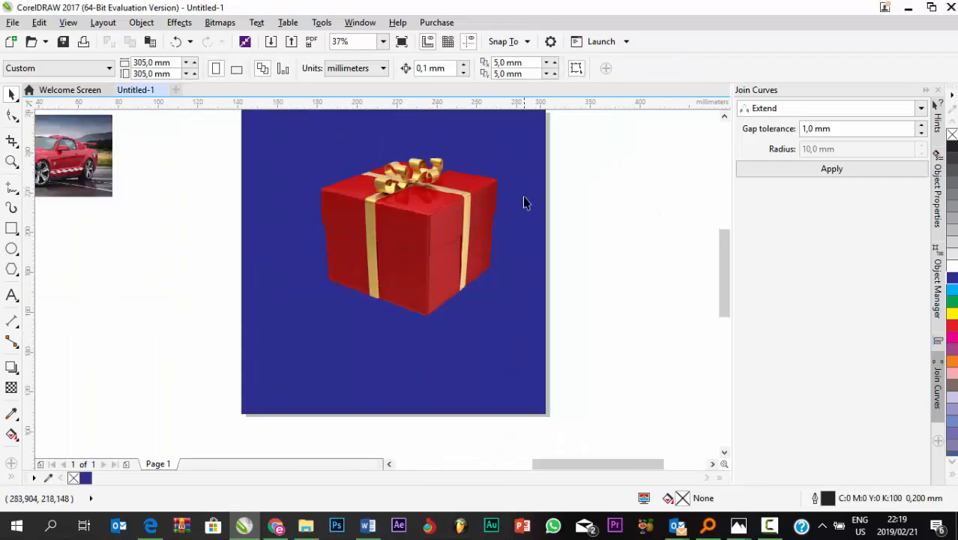
- Move the converted gift box bitmap towards the upper left of the blue square
click(522, 201)
key(shift+F2)
scroll(414, 167, down, 3)
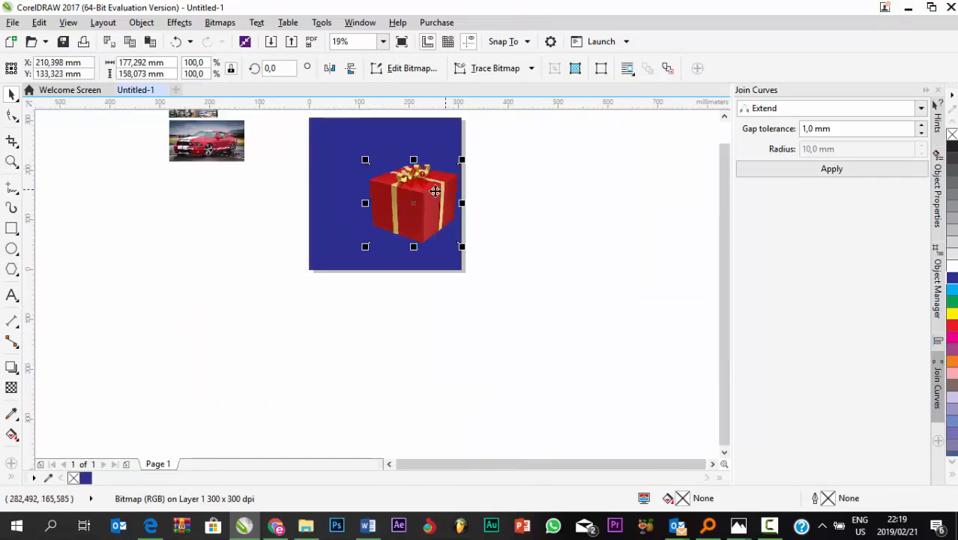
drag(429, 199, 387, 161)
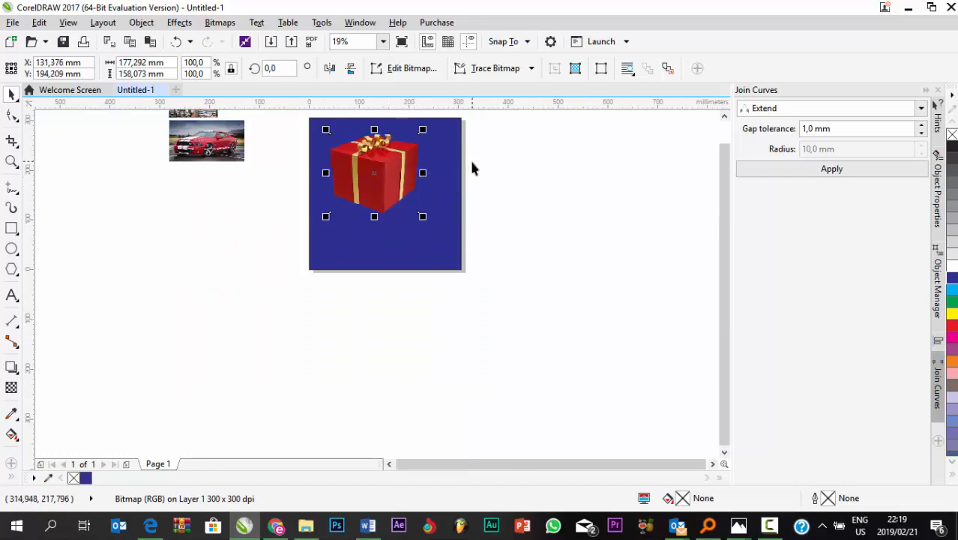
- Fill the background square with yellow and move the gift box nearer to its centre
click(456, 171)
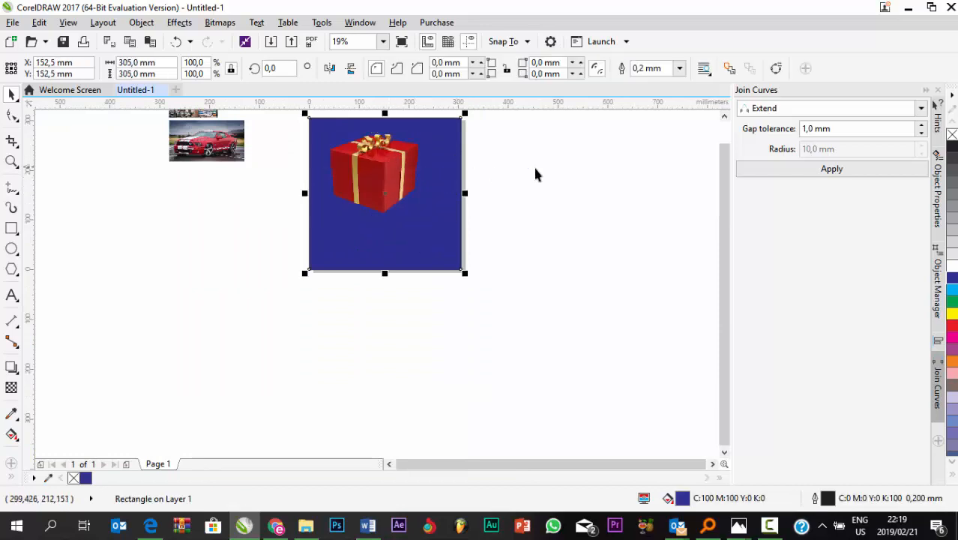
click(951, 315)
click(387, 157)
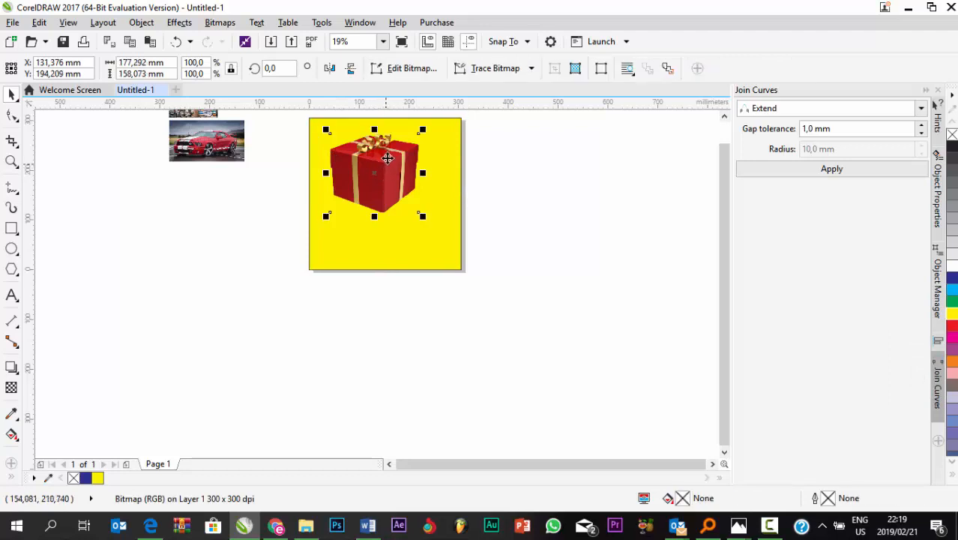
drag(387, 157, 404, 171)
scroll(540, 145, up, 4)
scroll(547, 147, down, 4)
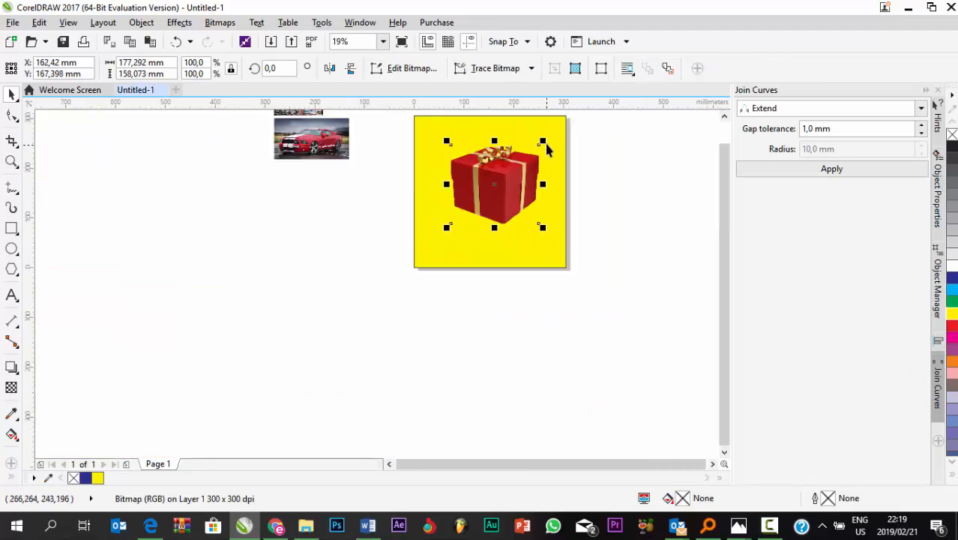
- Scale the gift box down proportionally to about 151.5 × 135 mm and deselect it
drag(545, 143, 543, 146)
click(601, 175)
scroll(510, 171, up, 2)
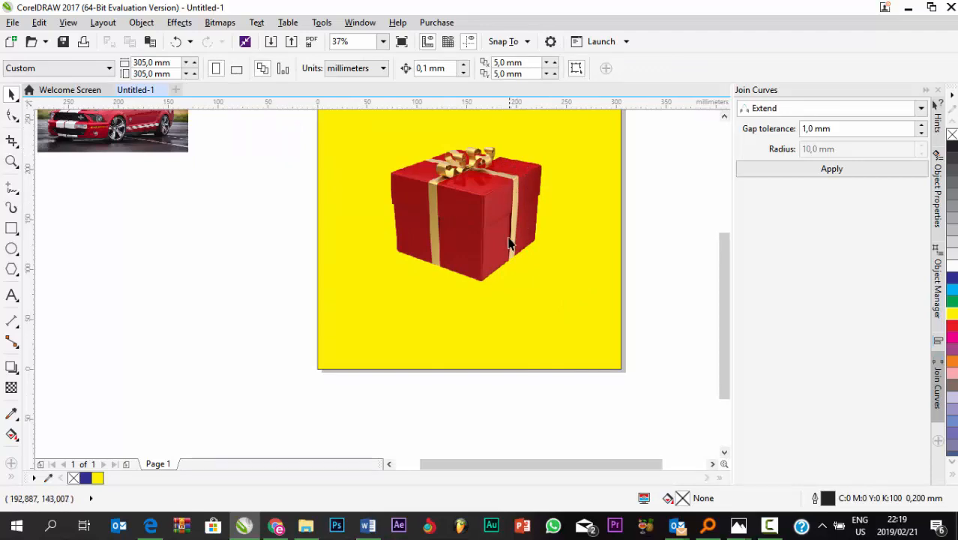
- Move the red car photo onto the yellow square and the gift box off the page below the remaining photo
scroll(481, 262, down, 2)
drag(308, 198, 402, 229)
click(480, 180)
drag(480, 180, 482, 216)
drag(398, 238, 292, 203)
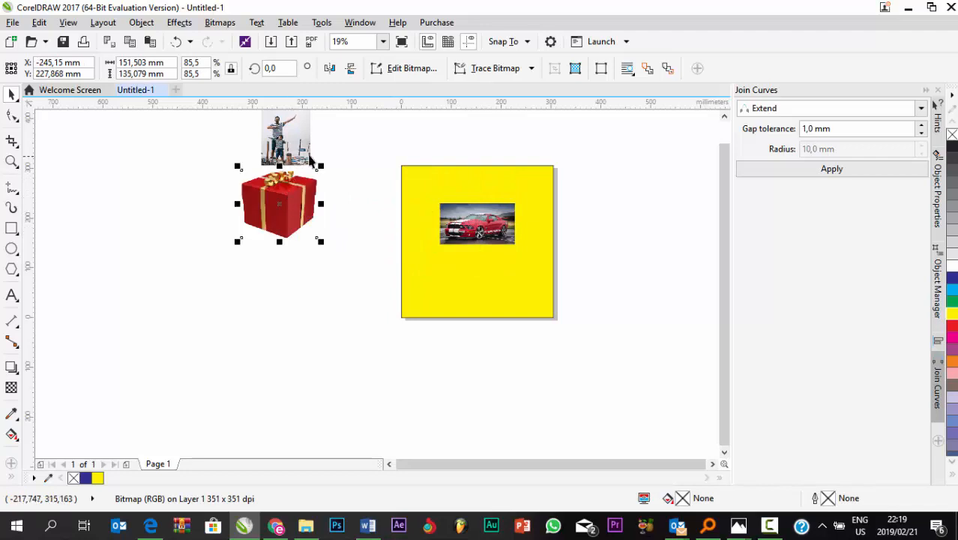
- Enlarge the car photo proportionally to about 240 mm wide so it nearly spans the yellow square, and deselect it
click(516, 246)
click(522, 254)
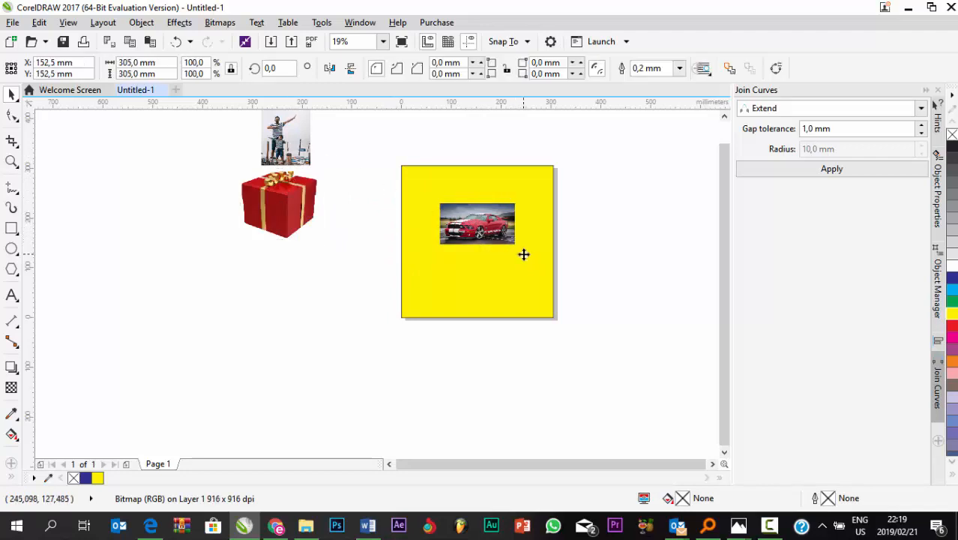
click(517, 246)
drag(517, 246, 538, 279)
drag(435, 259, 410, 306)
click(560, 225)
- With the Shape tool, add a node on the car photo's bottom edge and move it up to the front tyre's base
scroll(477, 218, up, 4)
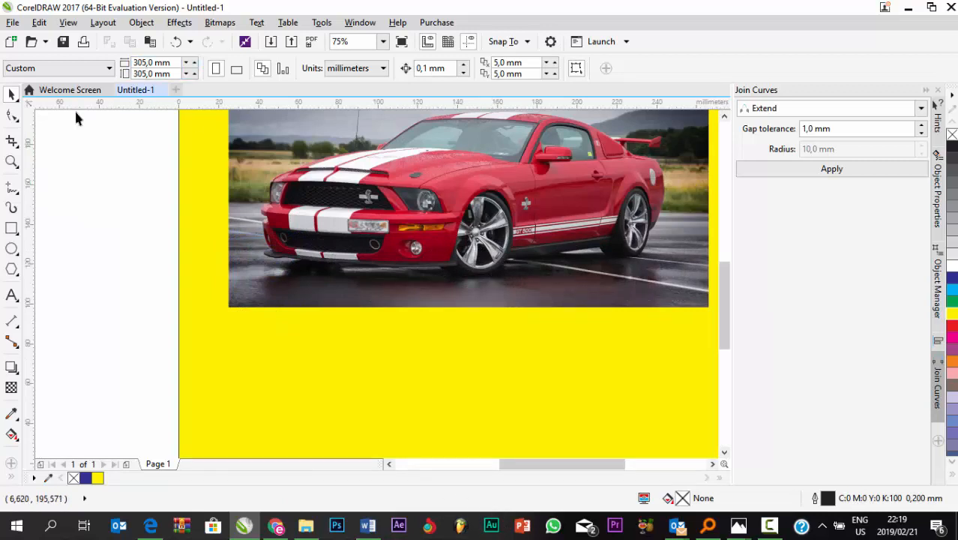
click(11, 118)
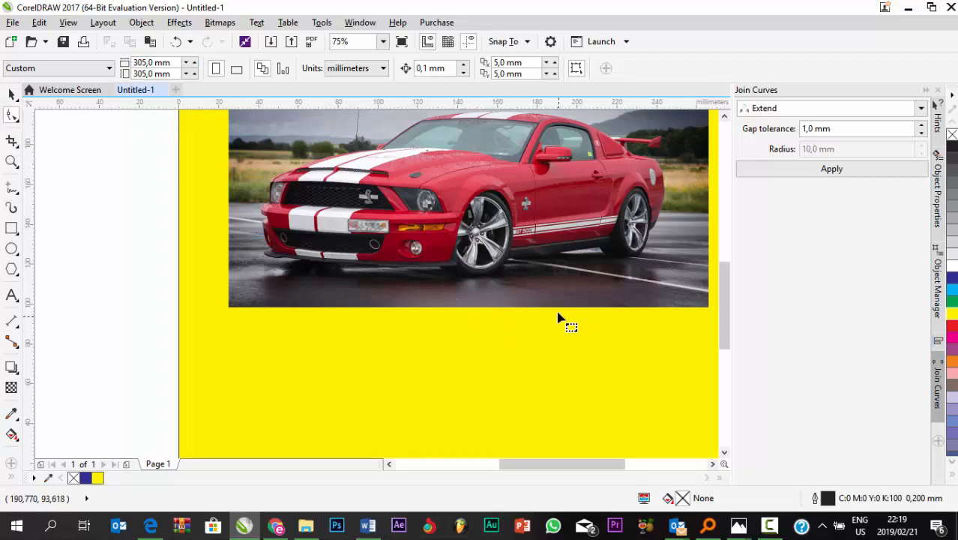
scroll(517, 313, up, 4)
click(491, 361)
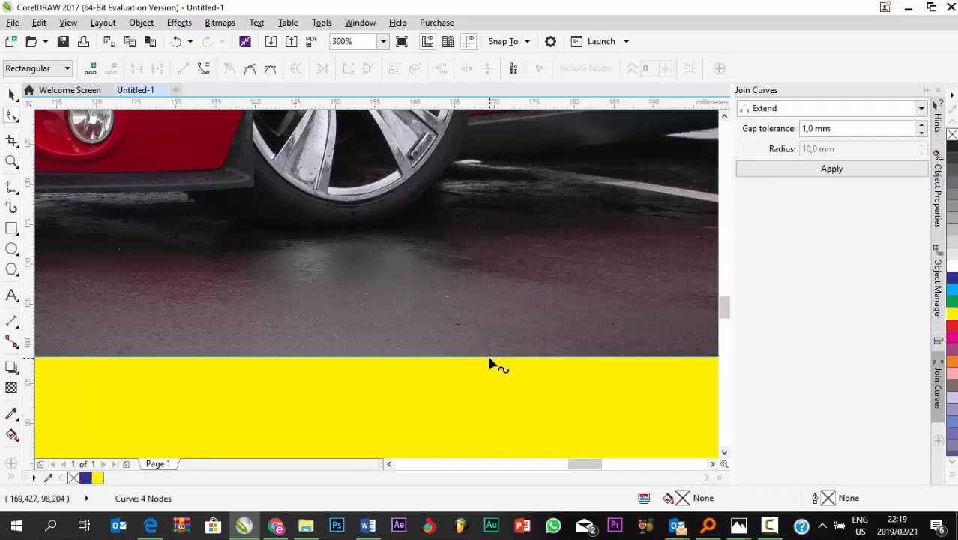
double_click(489, 359)
drag(492, 360, 462, 163)
scroll(553, 299, down, 6)
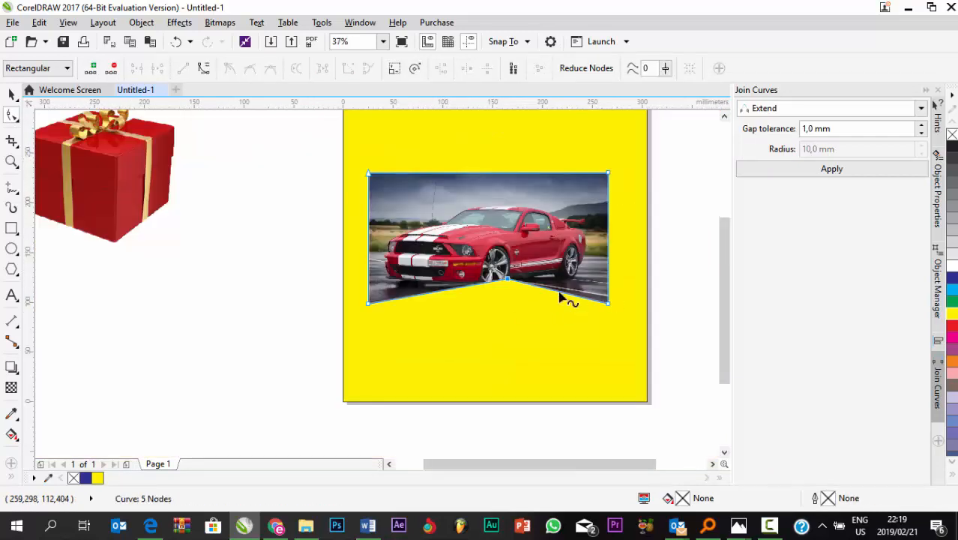
- Add a node on the edge behind the front tyre and move it up under the car's sill, just ahead of the rear tyre
scroll(560, 294, up, 6)
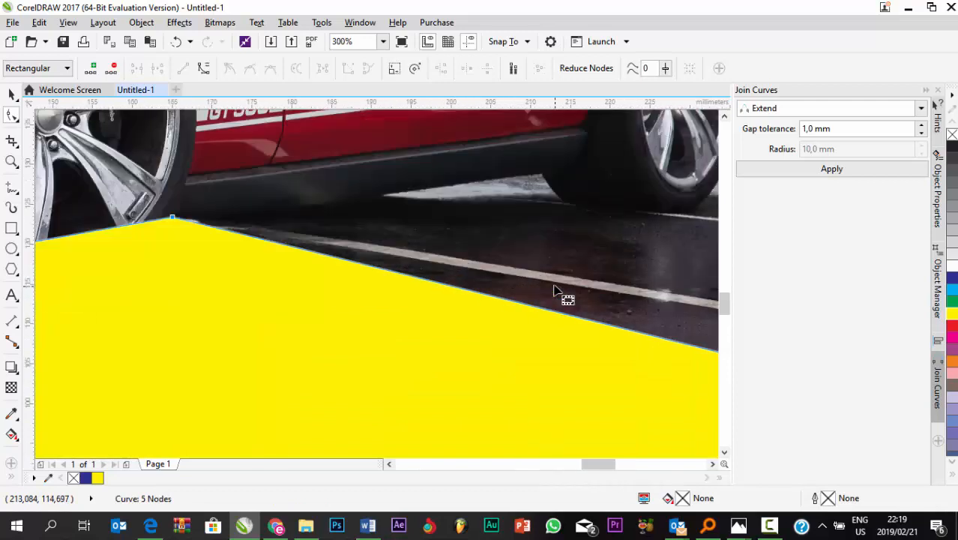
click(504, 307)
click(354, 251)
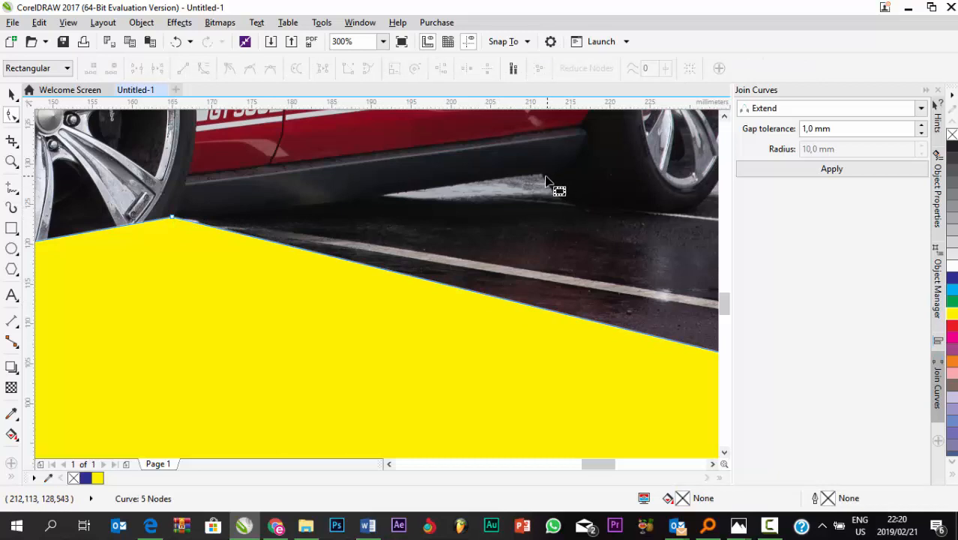
double_click(541, 314)
drag(542, 314, 541, 169)
- Add two more nodes on the outline and place them at the front and rear of the rear tyre's base
scroll(623, 204, up, 2)
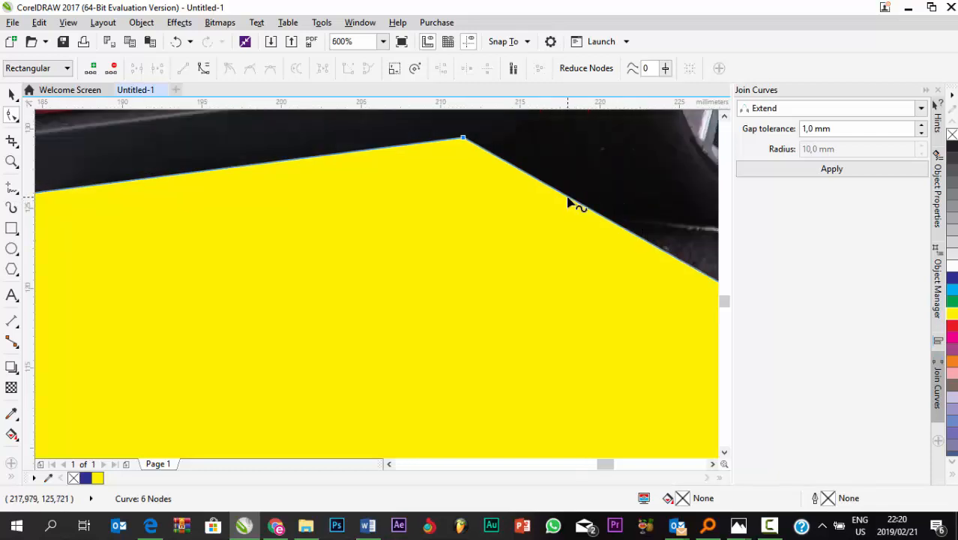
double_click(568, 198)
drag(568, 198, 549, 212)
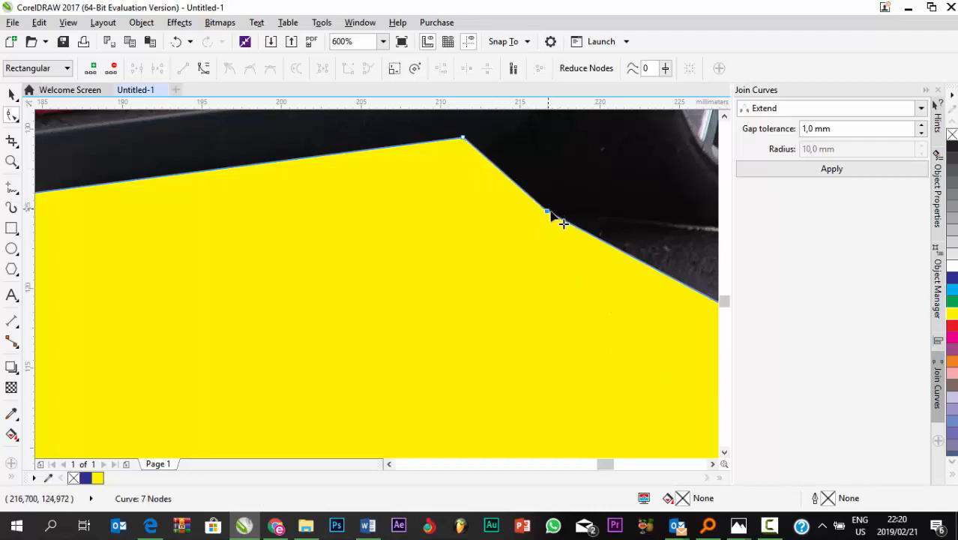
scroll(570, 262, down, 2)
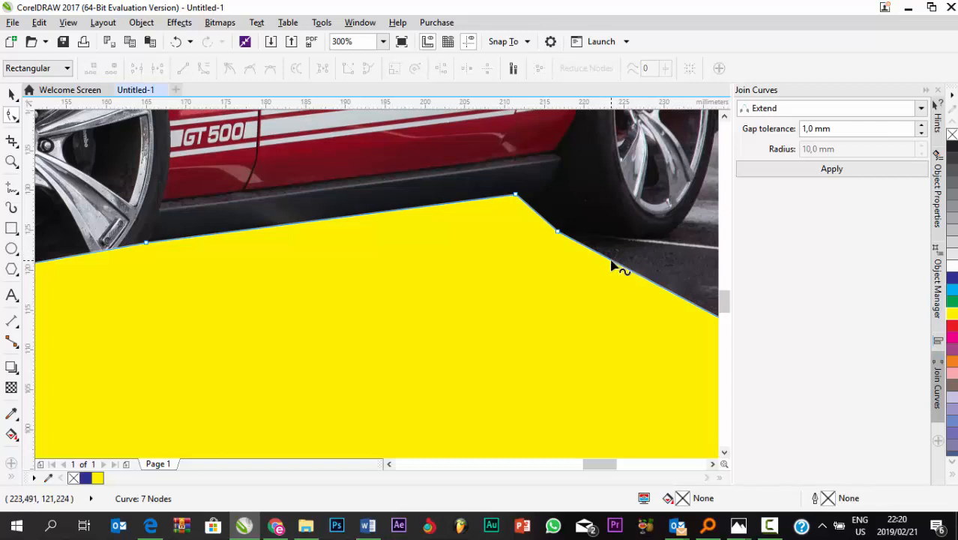
double_click(614, 265)
drag(614, 265, 648, 238)
scroll(552, 279, down, 1)
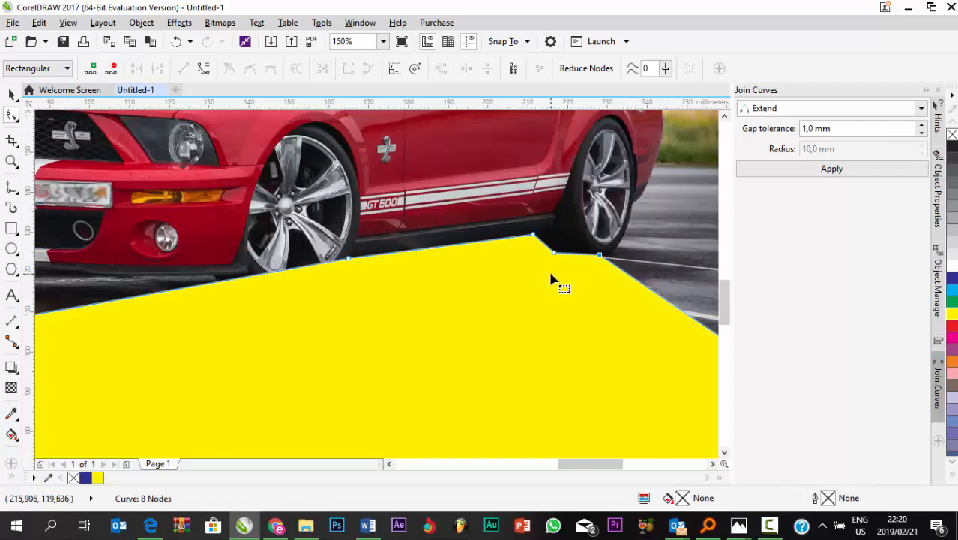
- Add a node on the edge beyond the rear tyre and move it up to where the tyre meets the rear bumper
double_click(628, 279)
drag(629, 279, 567, 160)
scroll(644, 212, up, 3)
scroll(567, 161, down, 5)
scroll(615, 194, up, 2)
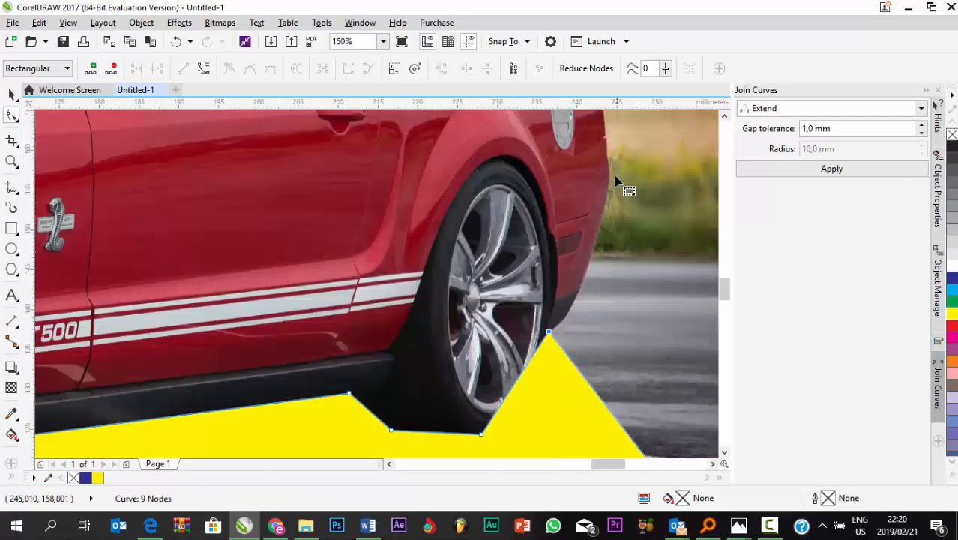
- Add two more nodes to the photo outline and move them up along the car's rear bumper edge
scroll(578, 375, up, 1)
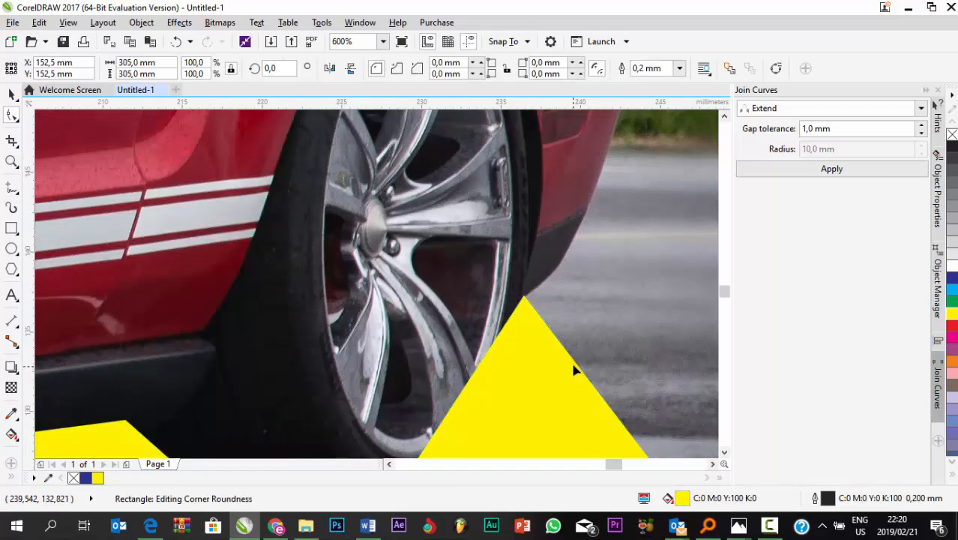
drag(576, 365, 587, 208)
scroll(600, 225, down, 2)
scroll(628, 229, up, 1)
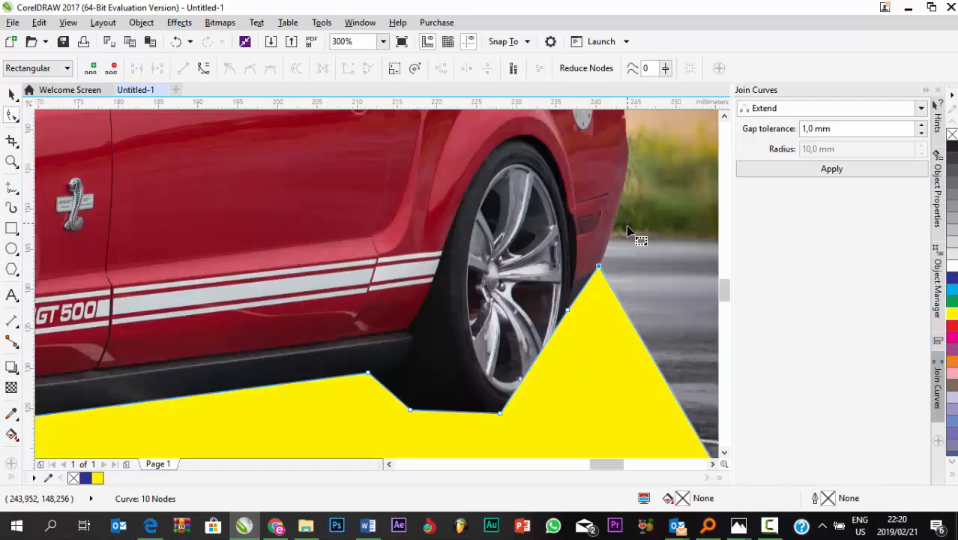
double_click(624, 312)
drag(624, 312, 626, 171)
scroll(651, 252, down, 1)
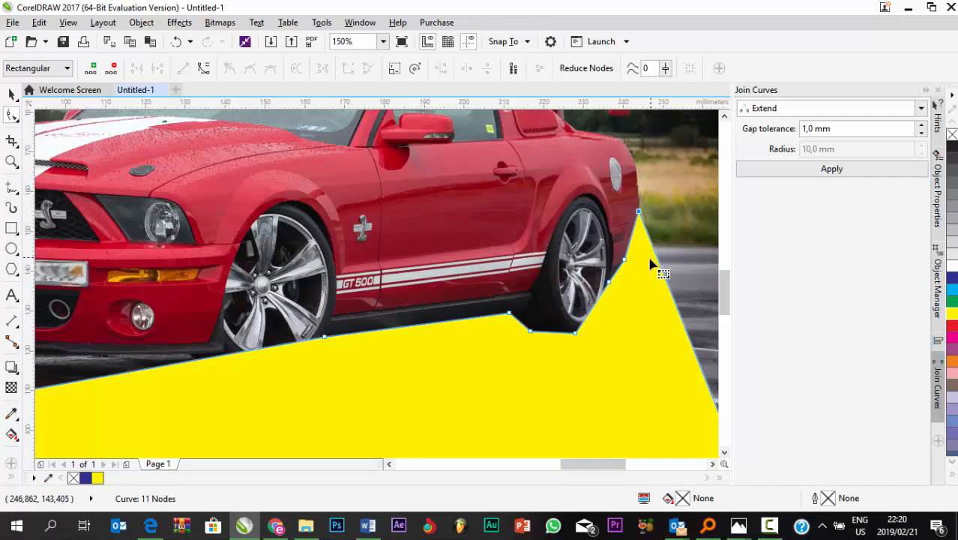
- Move the photo outline's lower rear corner node up beyond the back of the car
scroll(594, 281, down, 1)
drag(623, 333, 657, 170)
- Convert the outline segment at the front of the rear tyre to a curve and bend it around the tyre's base
scroll(535, 274, up, 4)
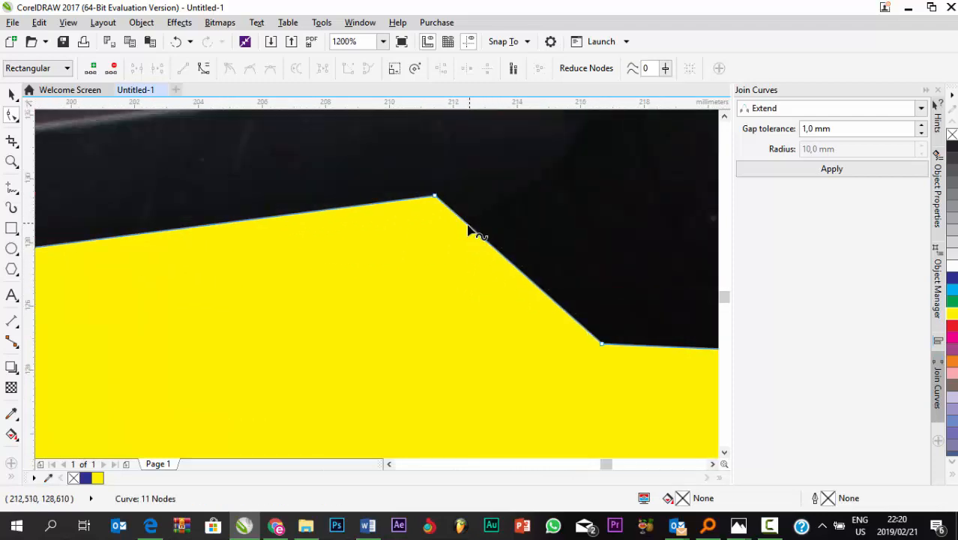
right_click(468, 227)
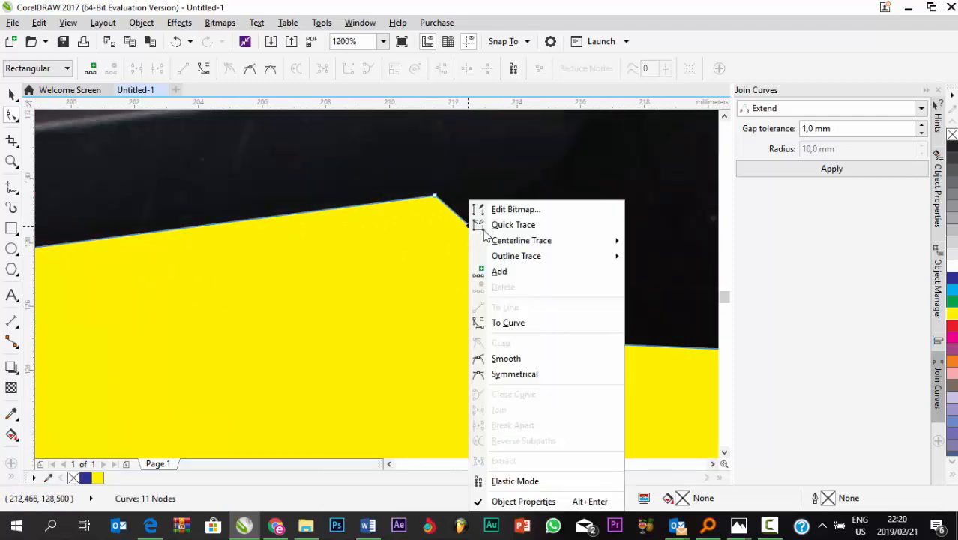
click(526, 323)
drag(502, 274, 504, 303)
scroll(535, 231, down, 6)
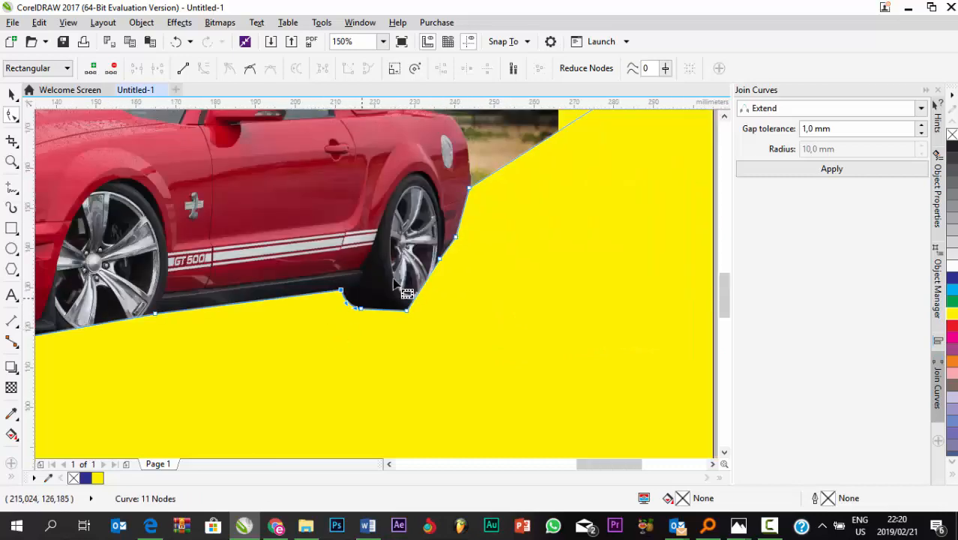
- Convert the outline segment behind the rear tyre to a curve, bend it along the tyre edge, and deselect the photo to check
scroll(429, 287, up, 4)
right_click(443, 268)
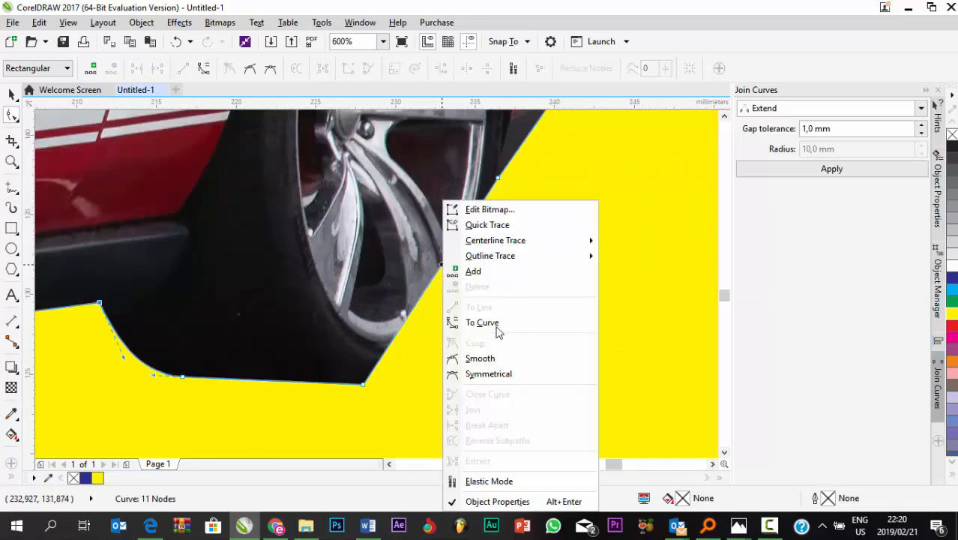
click(497, 328)
drag(443, 268, 460, 331)
scroll(525, 330, down, 4)
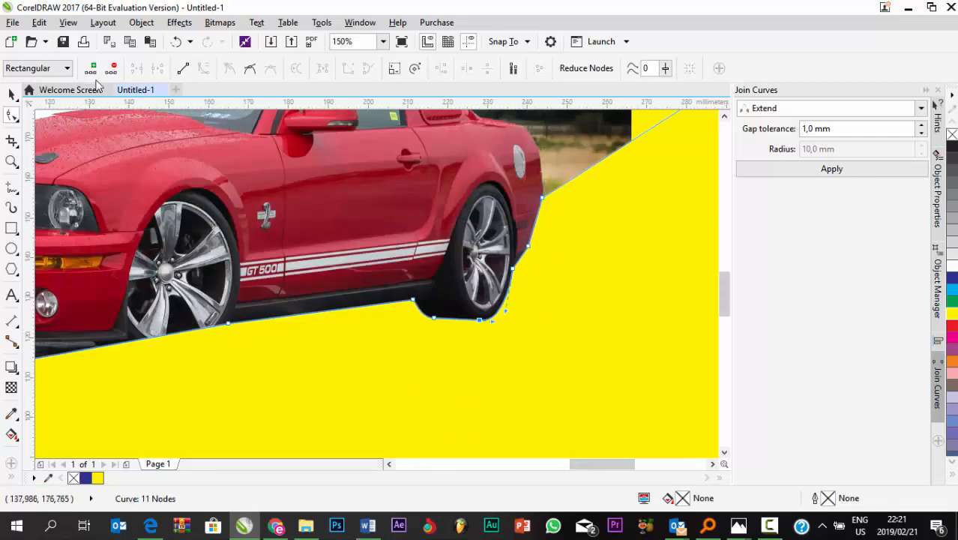
click(12, 93)
scroll(562, 262, down, 3)
click(639, 278)
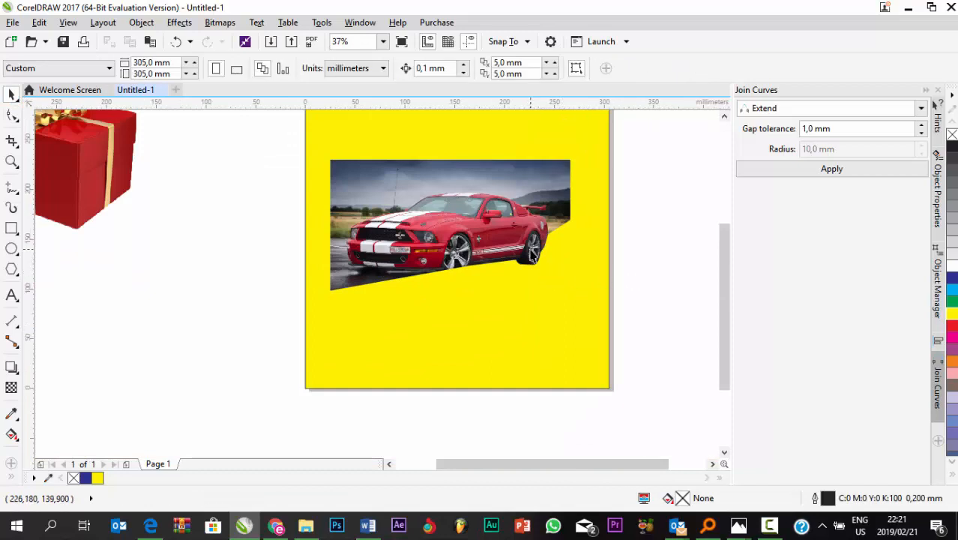
scroll(525, 252, up, 3)
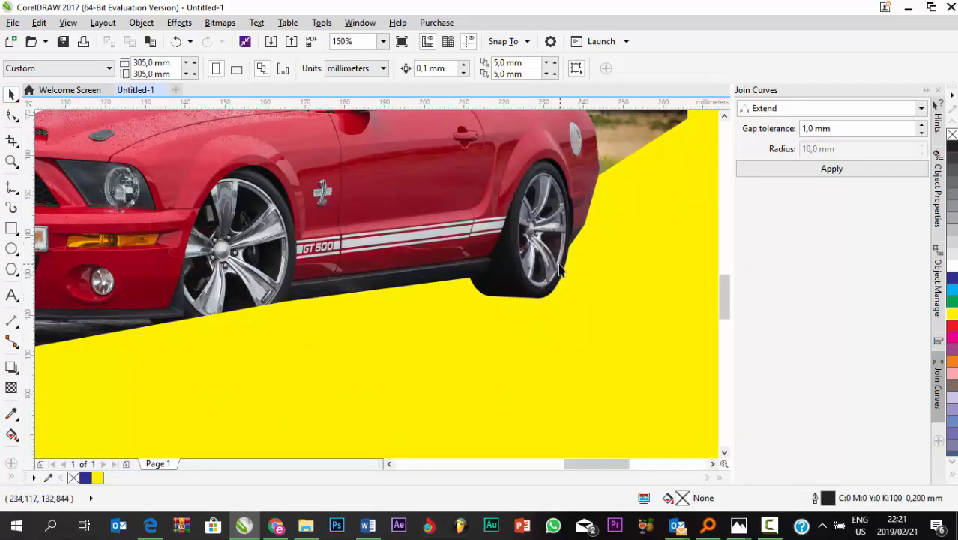
scroll(600, 233, up, 1)
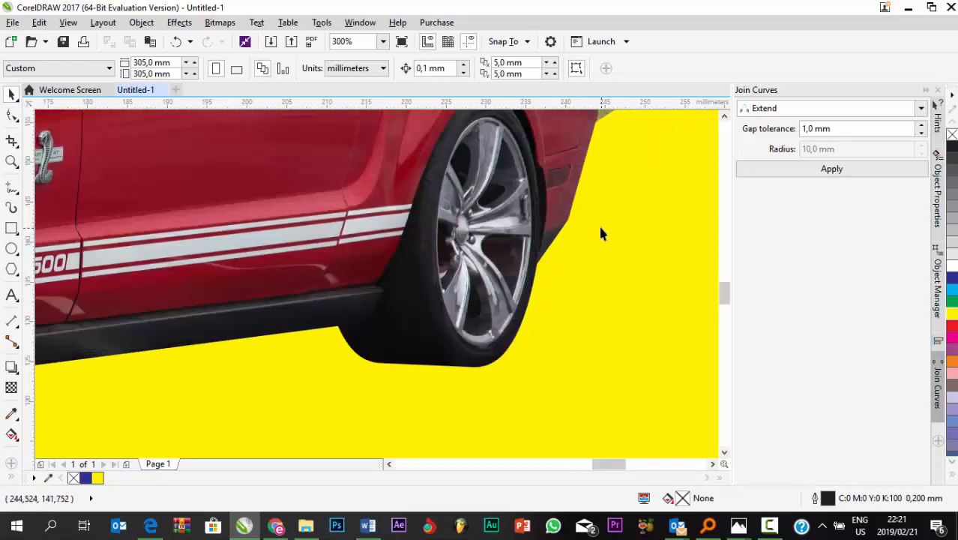
- Reopen the car photo for node editing, add two nodes beyond the rear bumper and place them up along the car's rear edge
click(555, 232)
scroll(570, 263, down, 2)
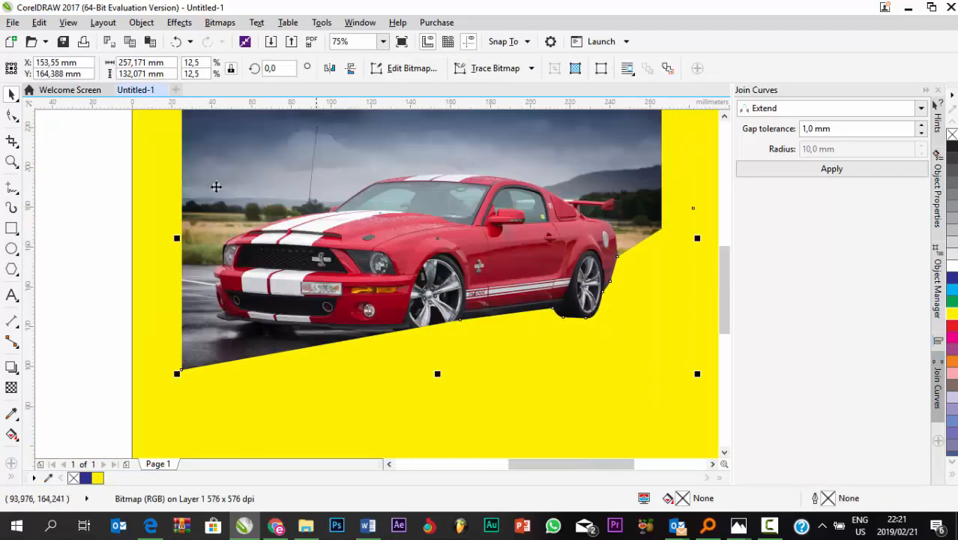
click(11, 114)
click(636, 276)
scroll(638, 252, up, 2)
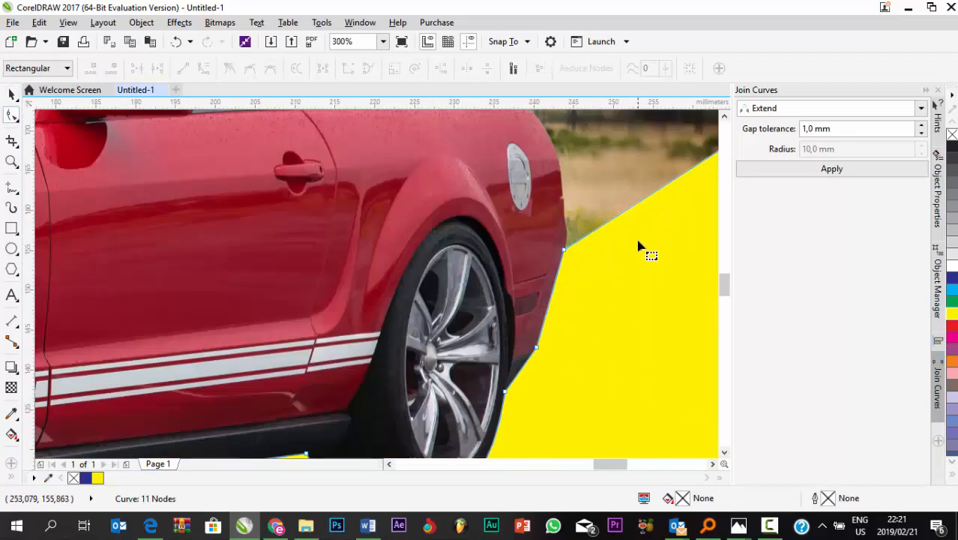
scroll(634, 235, down, 1)
scroll(610, 231, up, 2)
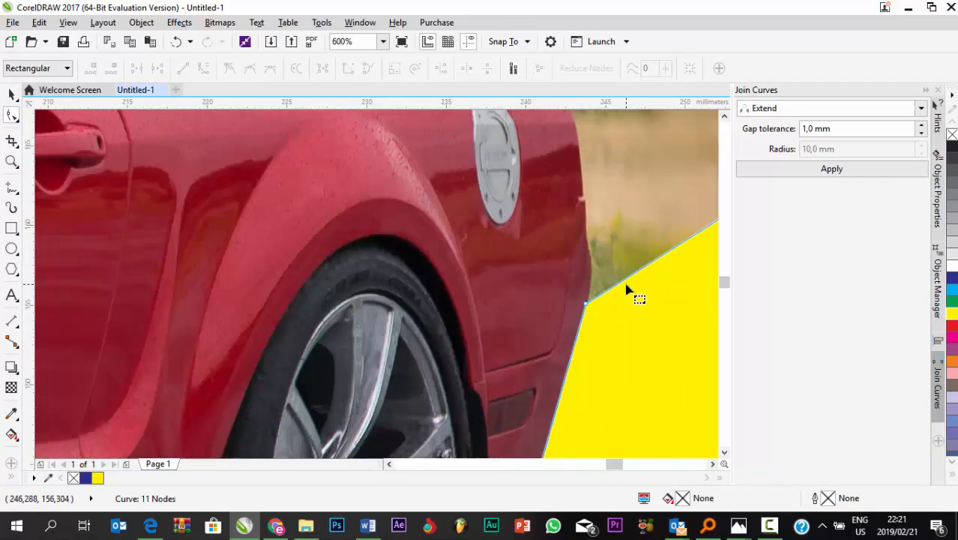
double_click(630, 281)
drag(630, 282, 582, 194)
double_click(610, 230)
scroll(588, 289, down, 2)
scroll(573, 250, up, 2)
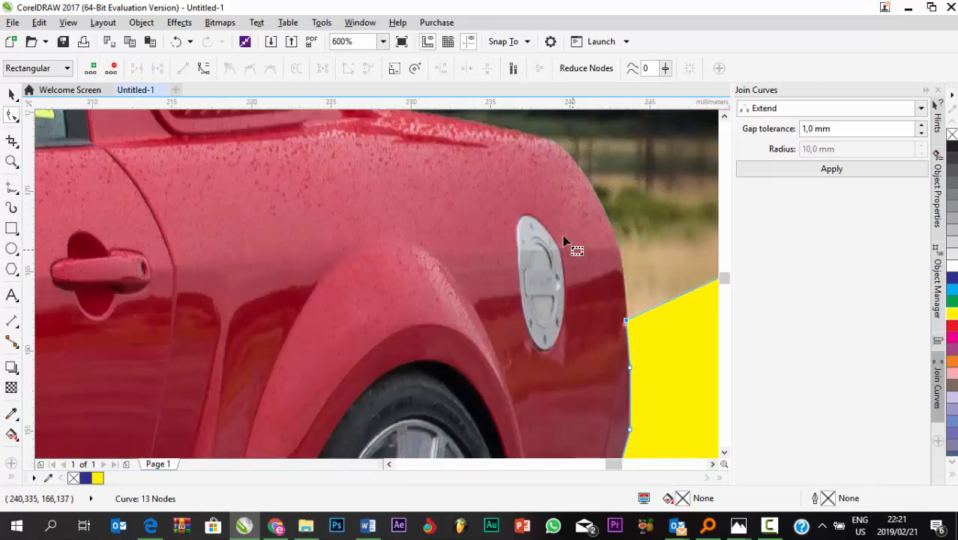
- Add three outline nodes and place them at the rear and front of the front tyre's base and under the front bumper
scroll(563, 236, down, 1)
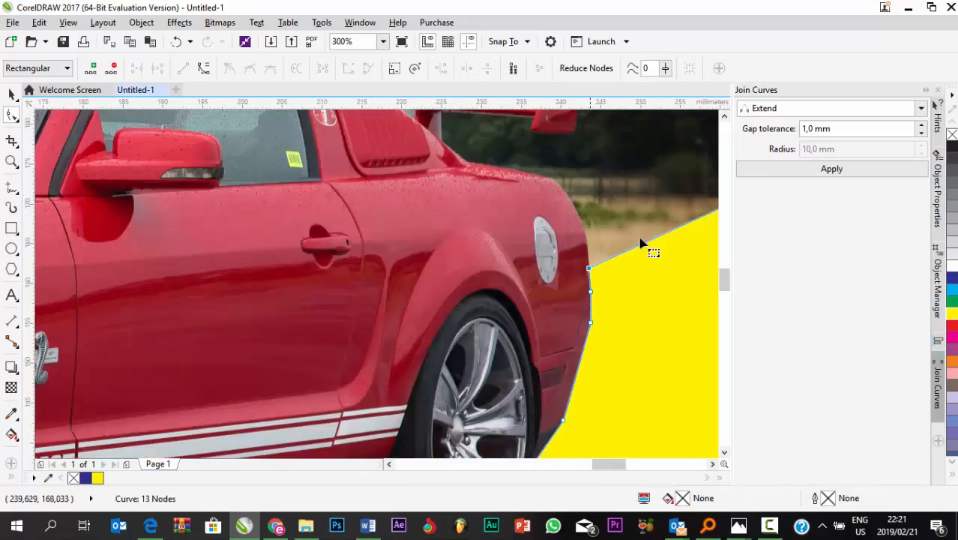
scroll(642, 241, down, 2)
scroll(497, 293, up, 2)
double_click(514, 405)
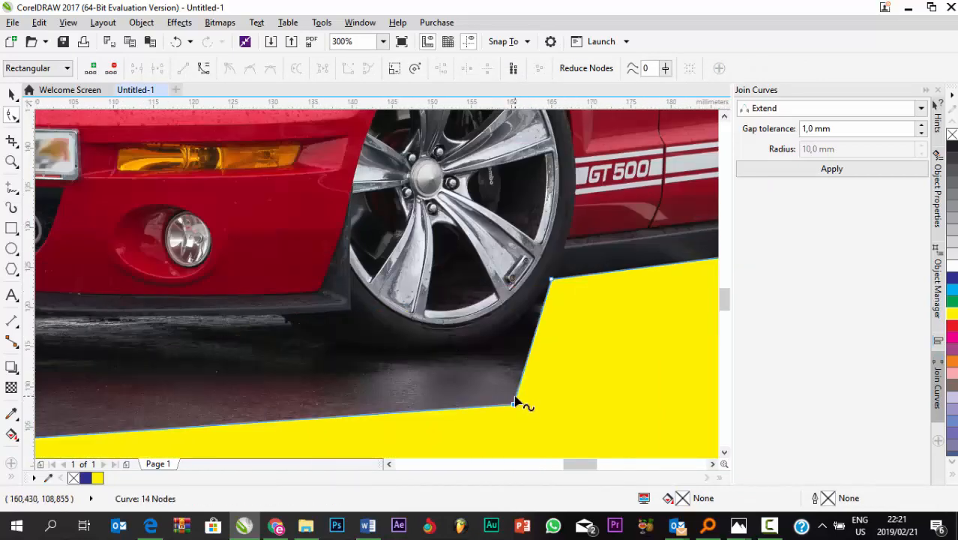
drag(516, 405, 420, 414)
scroll(535, 381, up, 1)
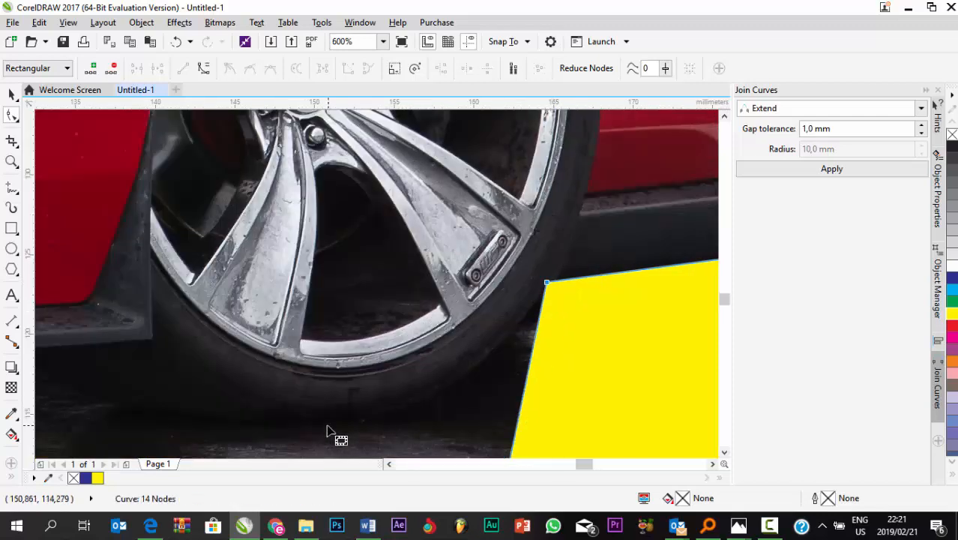
scroll(327, 430, down, 1)
drag(535, 340, 456, 287)
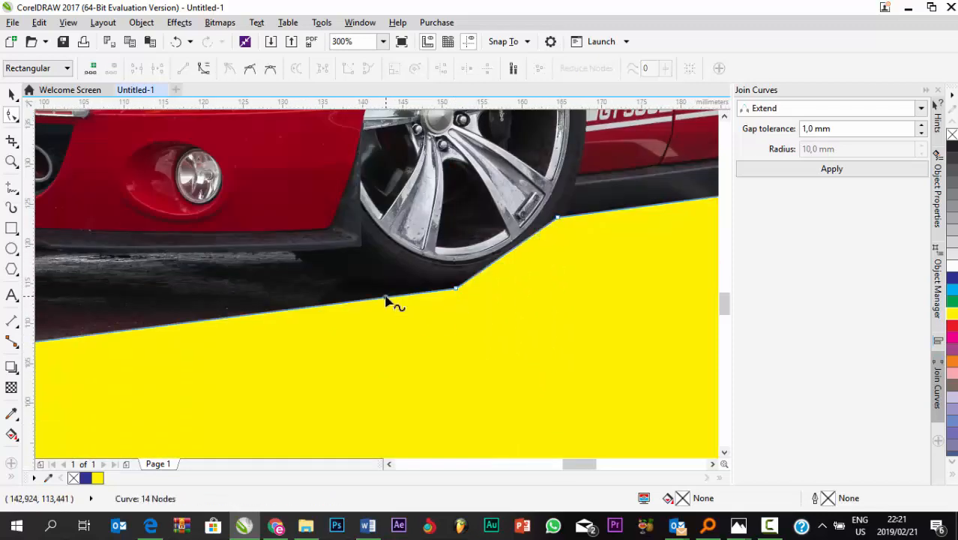
drag(386, 300, 349, 285)
drag(284, 295, 296, 257)
- Curve the outline segments behind and ahead of the front tyre's base so they follow the tyre's rounded shape
scroll(555, 240, up, 1)
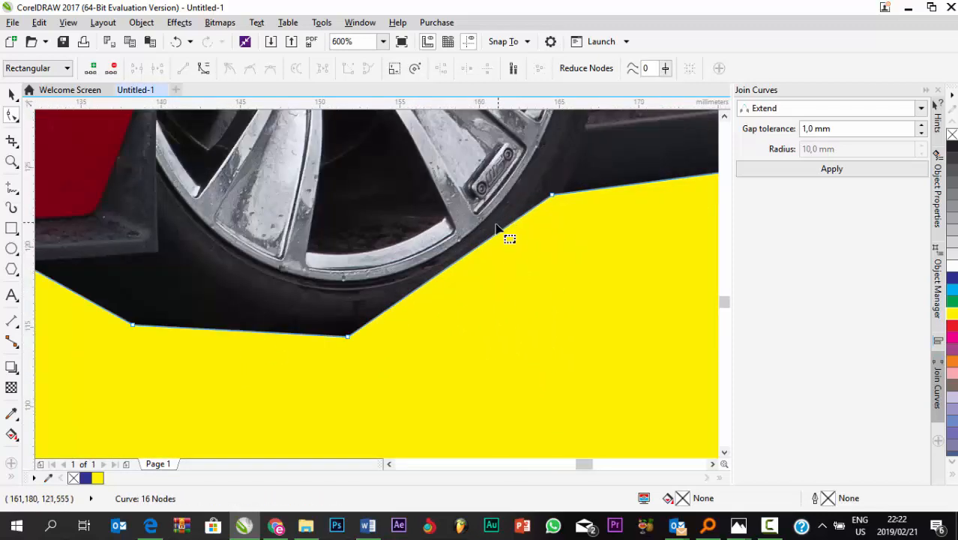
drag(473, 254, 473, 296)
scroll(497, 304, down, 2)
scroll(420, 285, up, 1)
right_click(392, 271)
click(450, 321)
scroll(407, 279, up, 2)
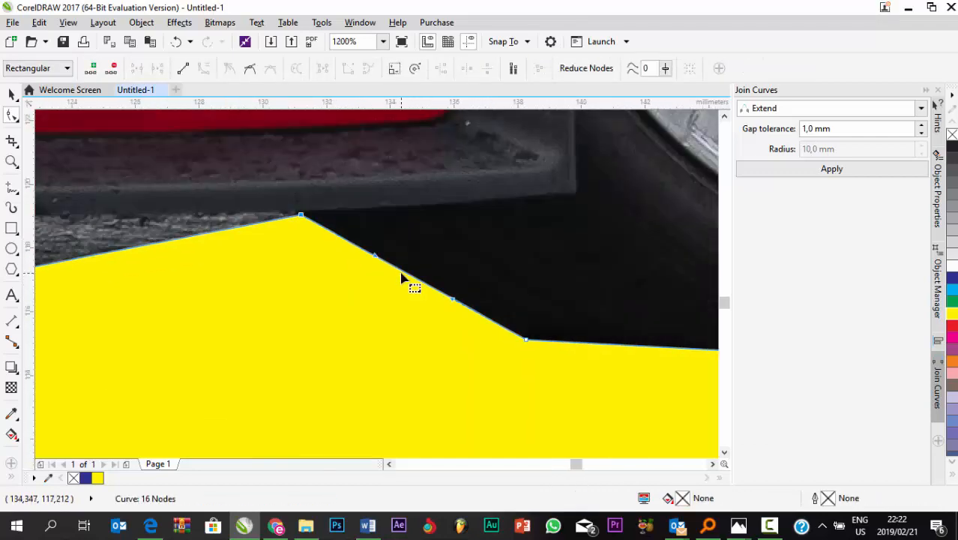
drag(406, 278, 400, 299)
scroll(459, 327, down, 2)
- Reselect the car photo for node editing and refine the curved segment behind the front tyre
click(395, 282)
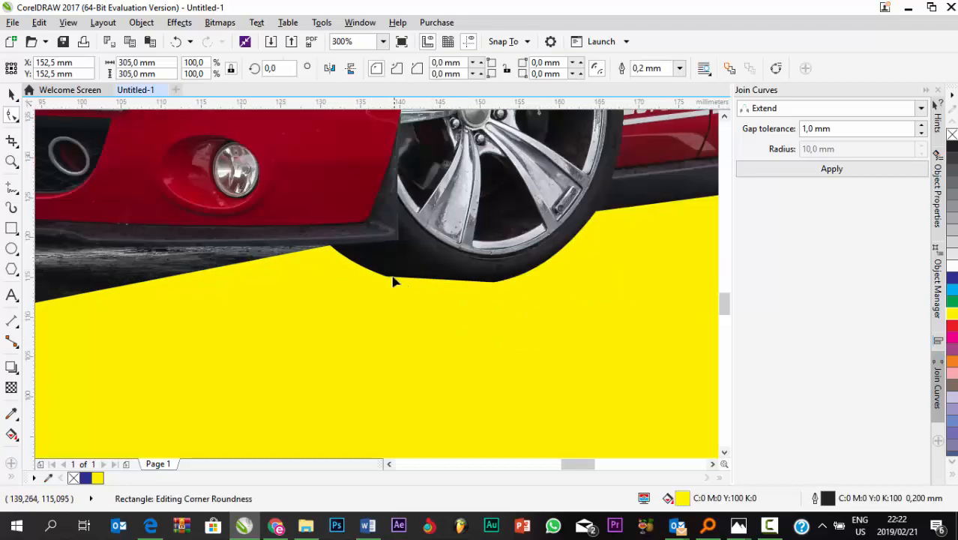
click(501, 294)
scroll(413, 278, up, 2)
scroll(331, 253, up, 1)
drag(332, 252, 384, 299)
scroll(462, 237, down, 1)
- Convert the outline segment beneath the front tyre to a curve and bend it slightly downward
scroll(544, 242, down, 3)
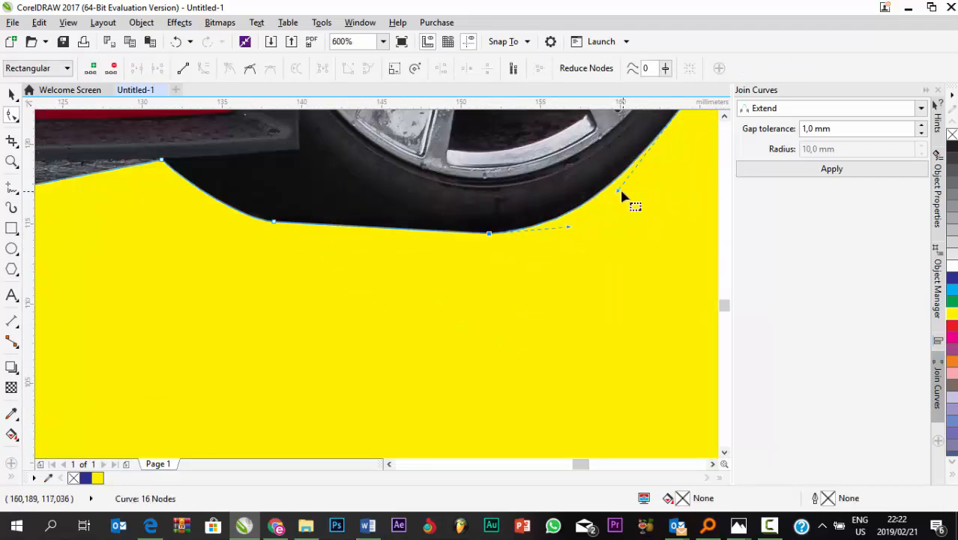
scroll(512, 224, up, 2)
right_click(546, 222)
click(583, 323)
scroll(546, 221, up, 1)
drag(546, 221, 547, 231)
scroll(433, 236, down, 2)
- Examine the trimmed edge under the front tyre and the overall car cutout, and clear the selection
click(12, 93)
scroll(436, 245, down, 2)
scroll(437, 245, up, 2)
scroll(355, 214, up, 2)
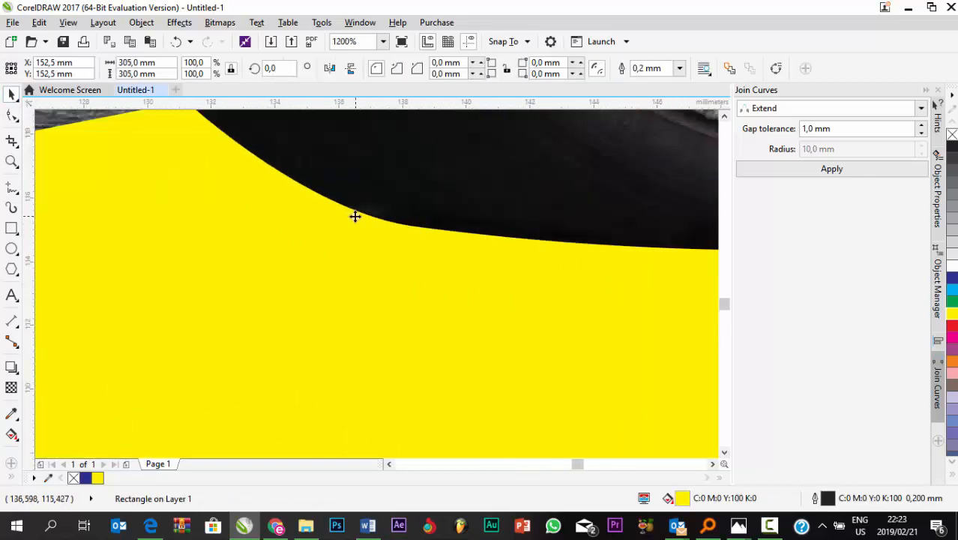
scroll(400, 169, down, 2)
scroll(400, 169, down, 2)
scroll(541, 240, up, 1)
scroll(490, 263, down, 1)
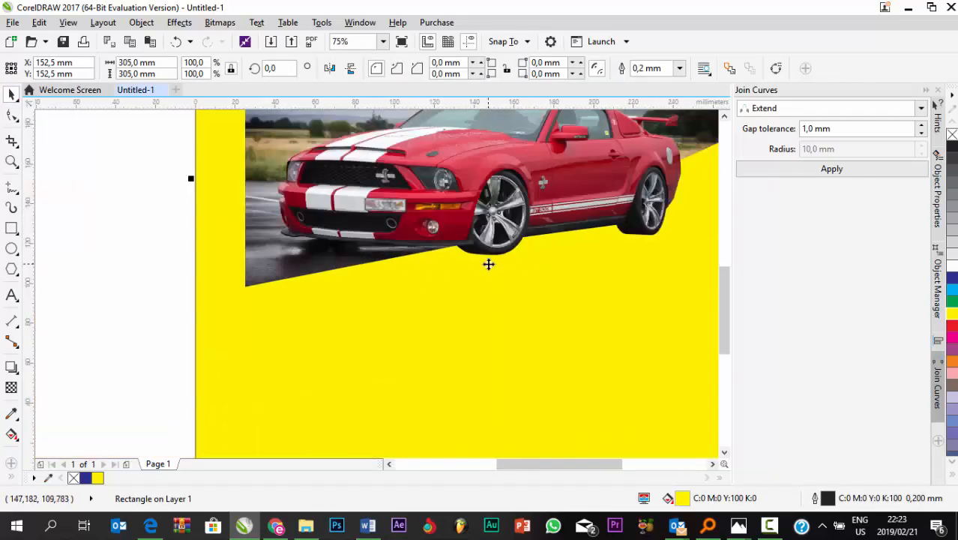
scroll(530, 301, down, 1)
key(Escape)
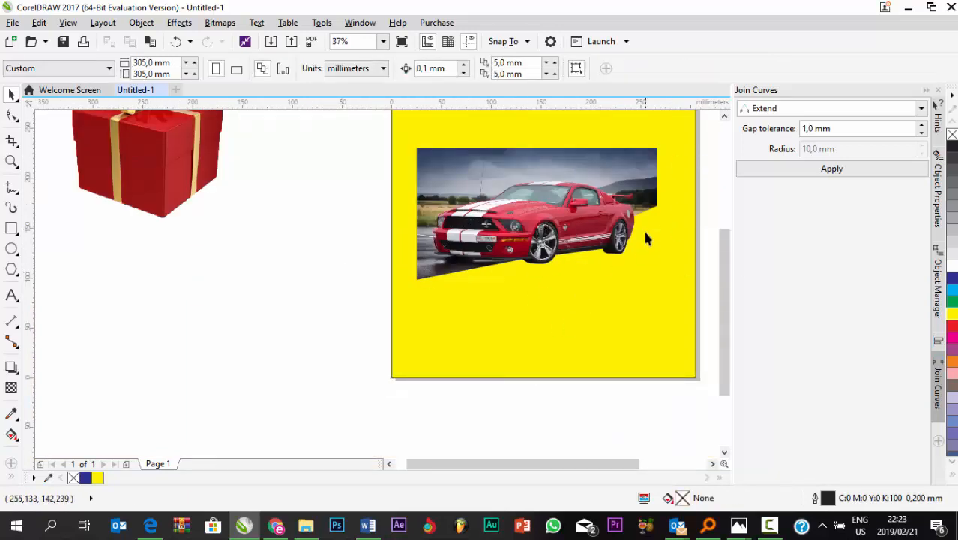
- Move the partly trimmed car photo off the yellow page to the empty area beside the gift box
click(587, 229)
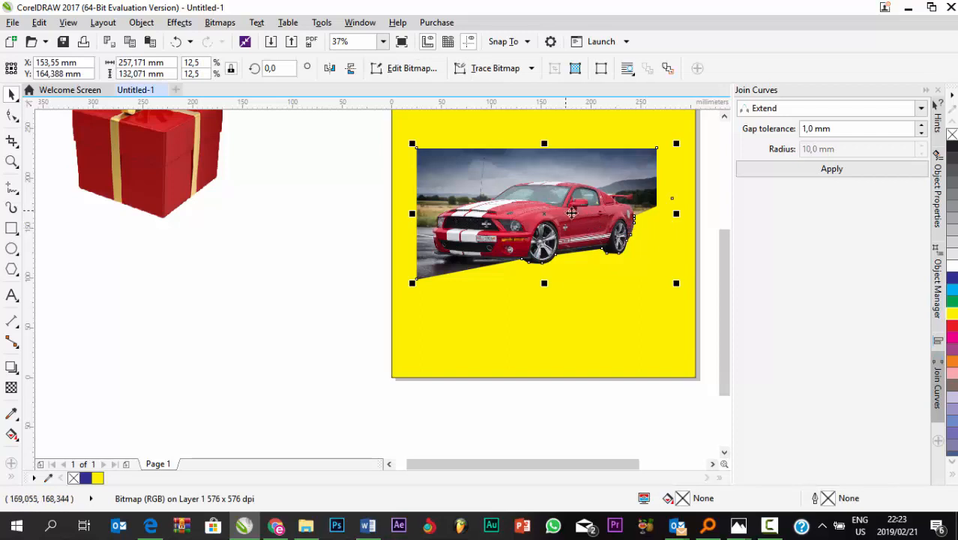
drag(520, 226, 237, 232)
scroll(335, 260, down, 3)
- Move the photo of the man and boy onto the yellow page
scroll(248, 172, up, 2)
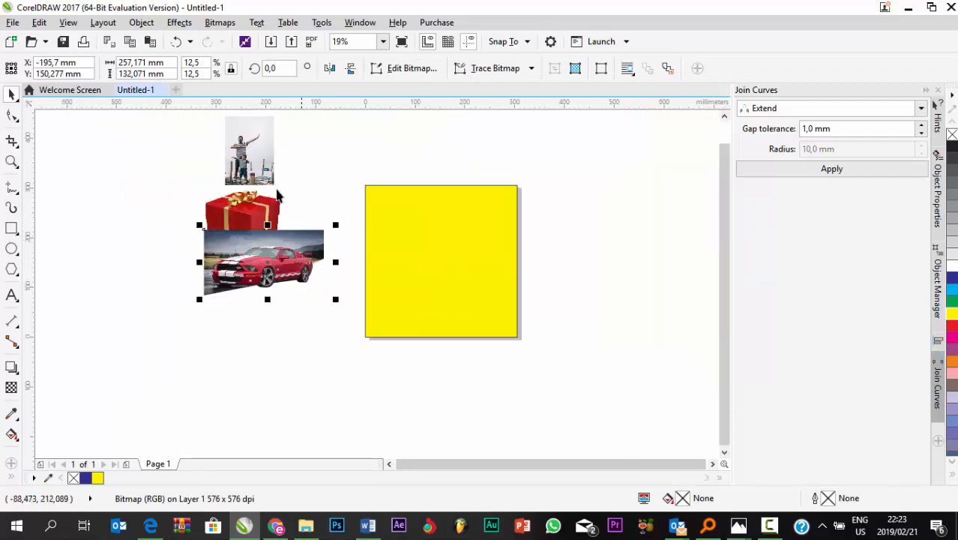
click(237, 149)
drag(238, 148, 474, 246)
- Examine the man and boy photo up close, including the man's hair edges, the clothing outlines and the feet on the deck
scroll(475, 246, up, 4)
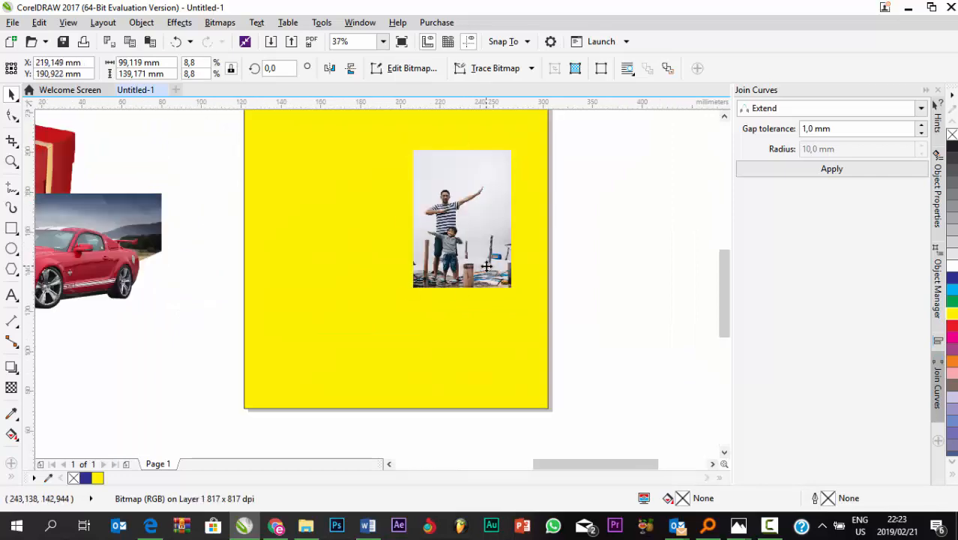
scroll(388, 277, up, 2)
scroll(403, 295, up, 2)
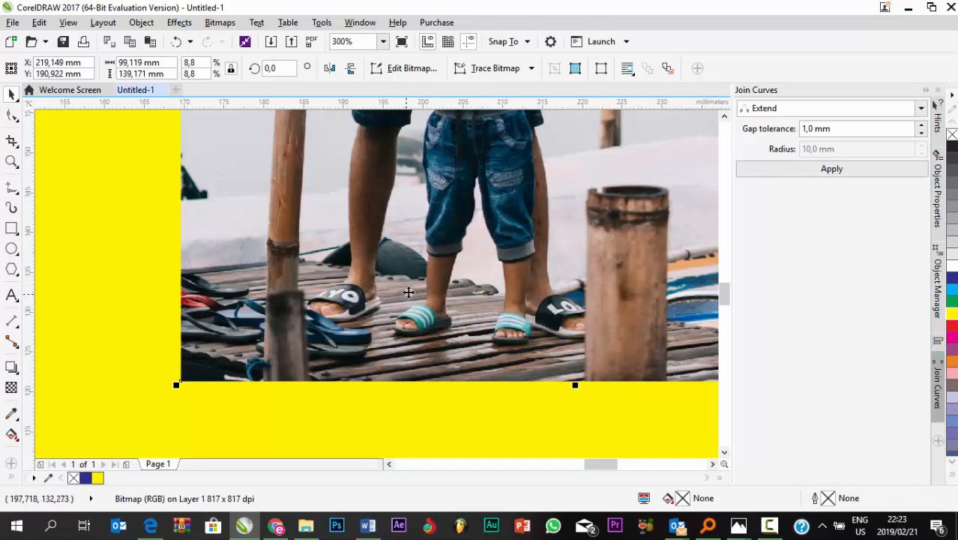
scroll(446, 307, down, 2)
scroll(458, 178, down, 2)
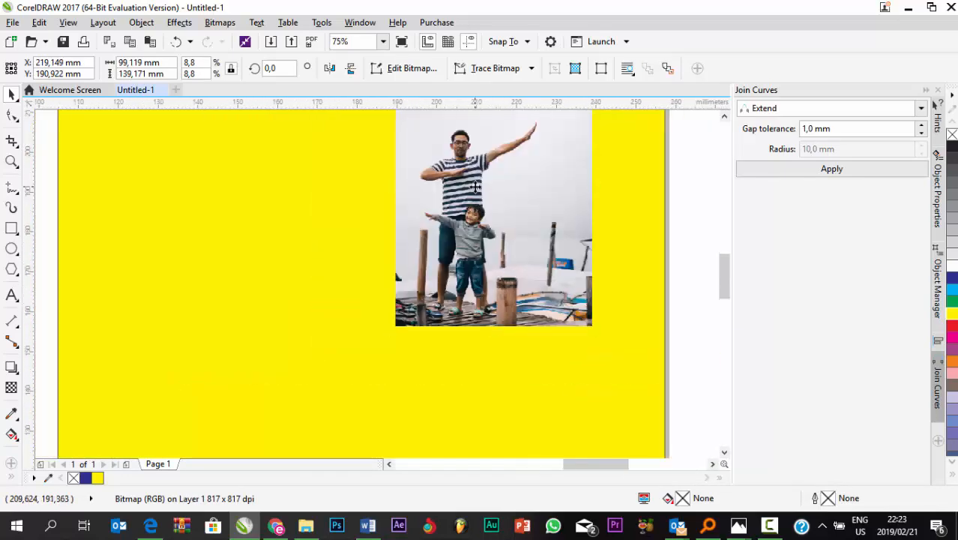
scroll(401, 169, up, 2)
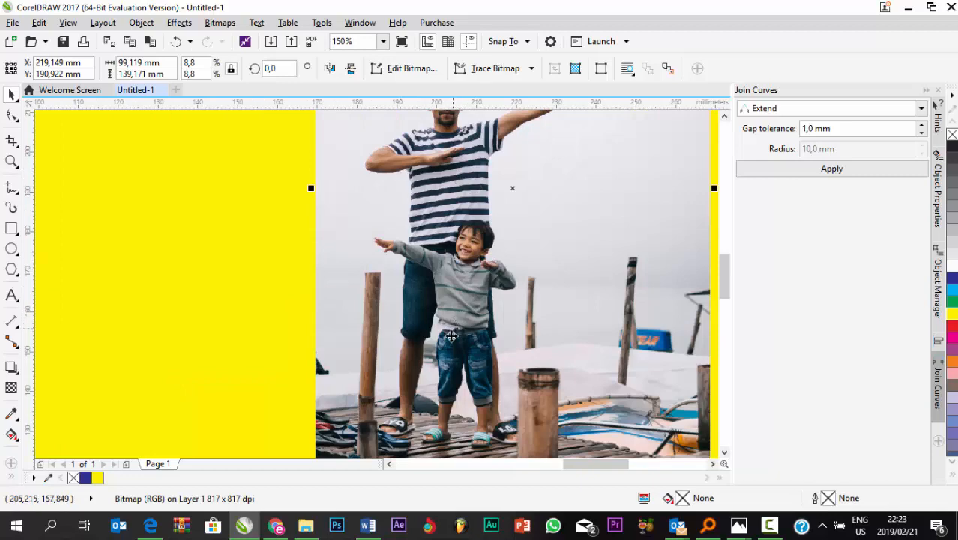
scroll(464, 276, down, 1)
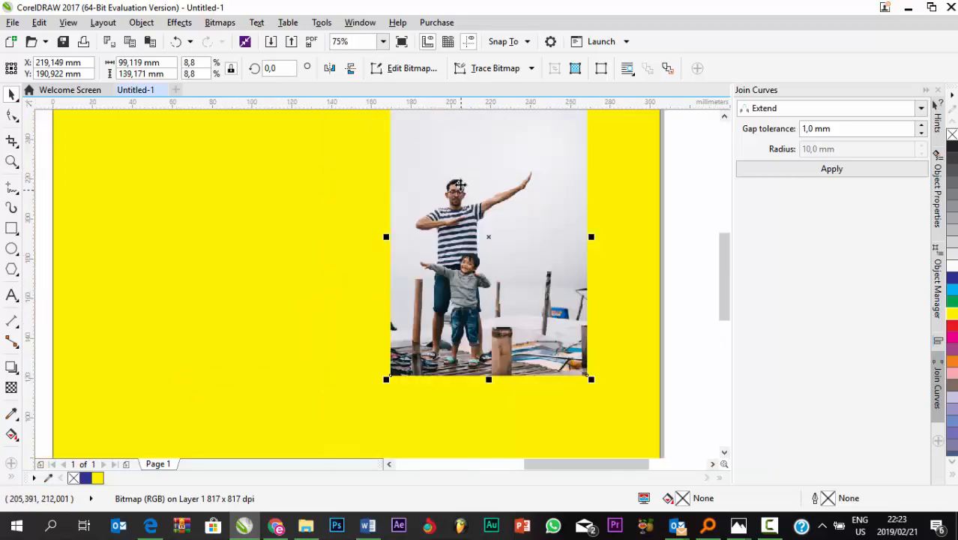
scroll(461, 185, up, 3)
scroll(434, 167, up, 2)
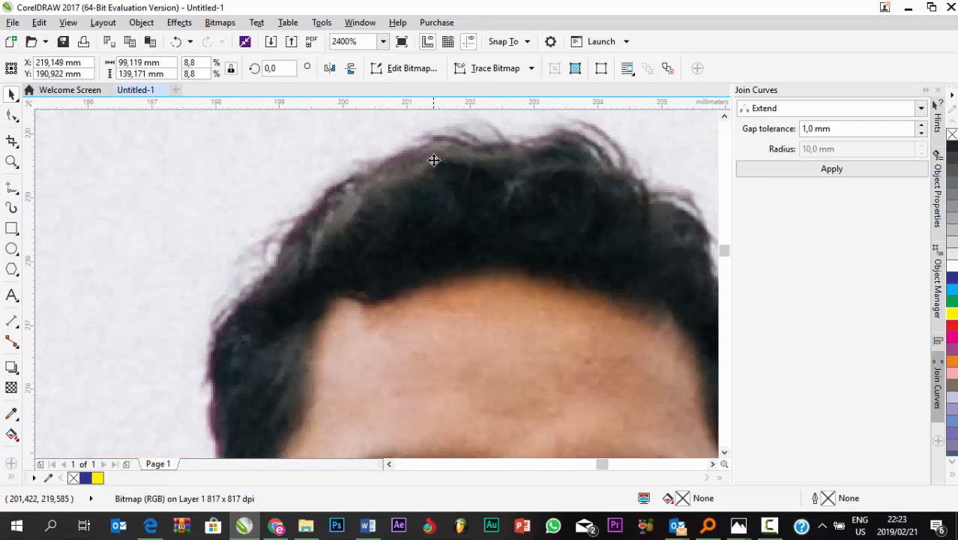
scroll(434, 161, down, 2)
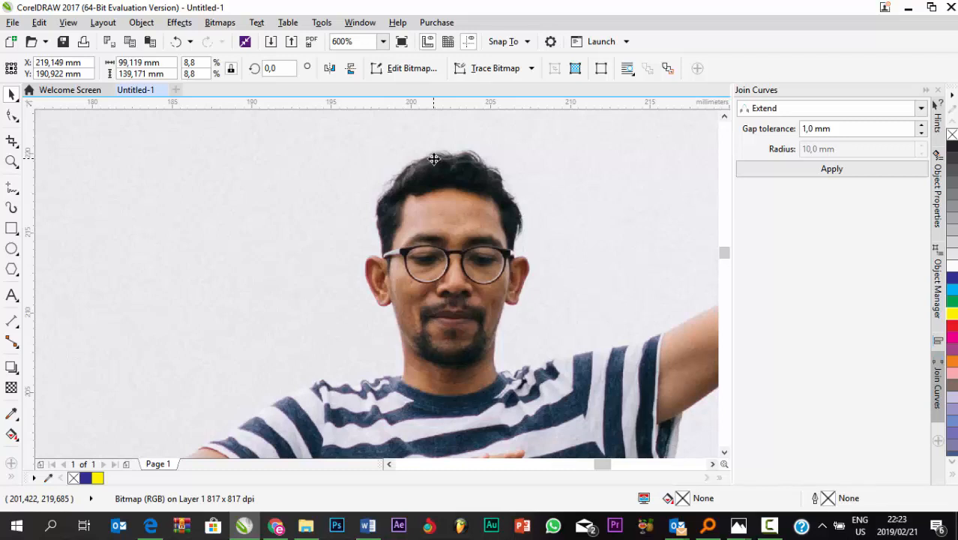
scroll(434, 159, down, 3)
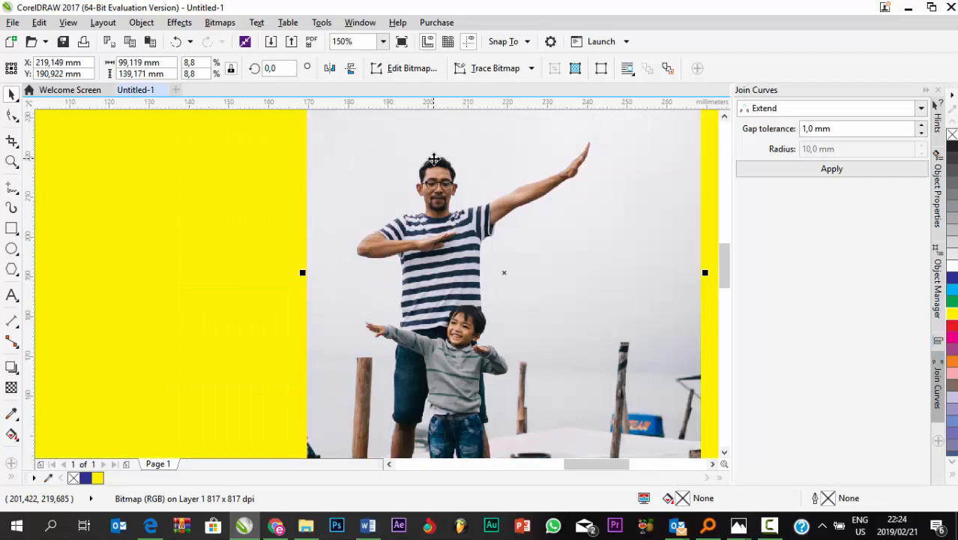
scroll(435, 159, up, 2)
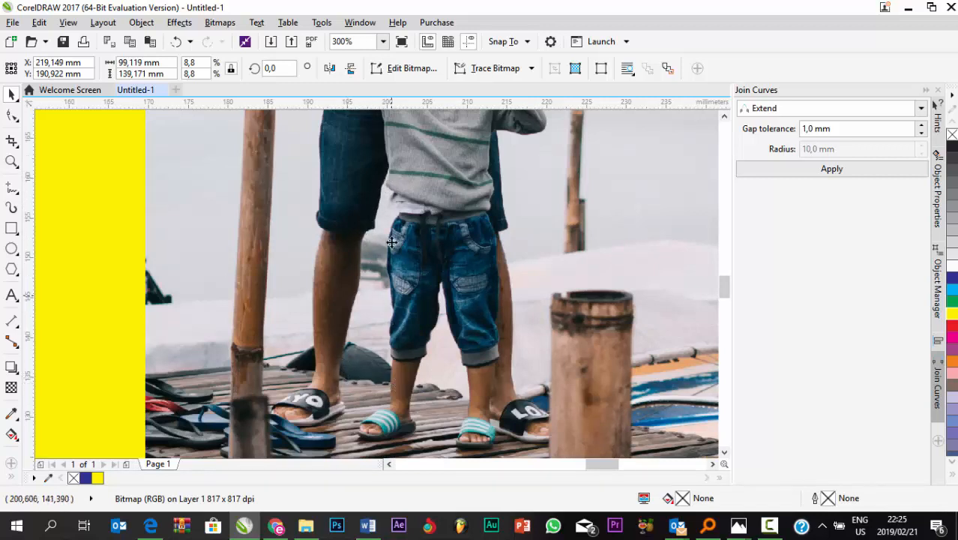
scroll(391, 255, down, 2)
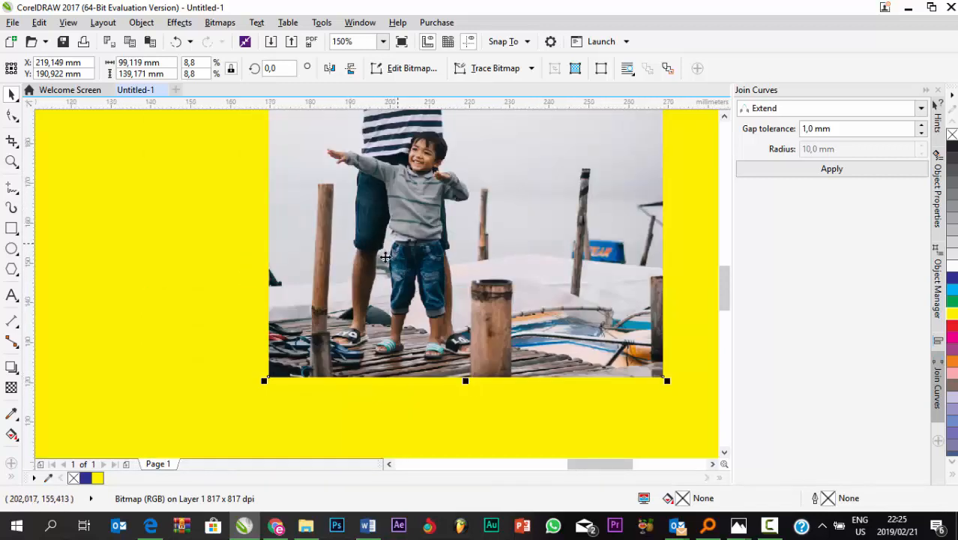